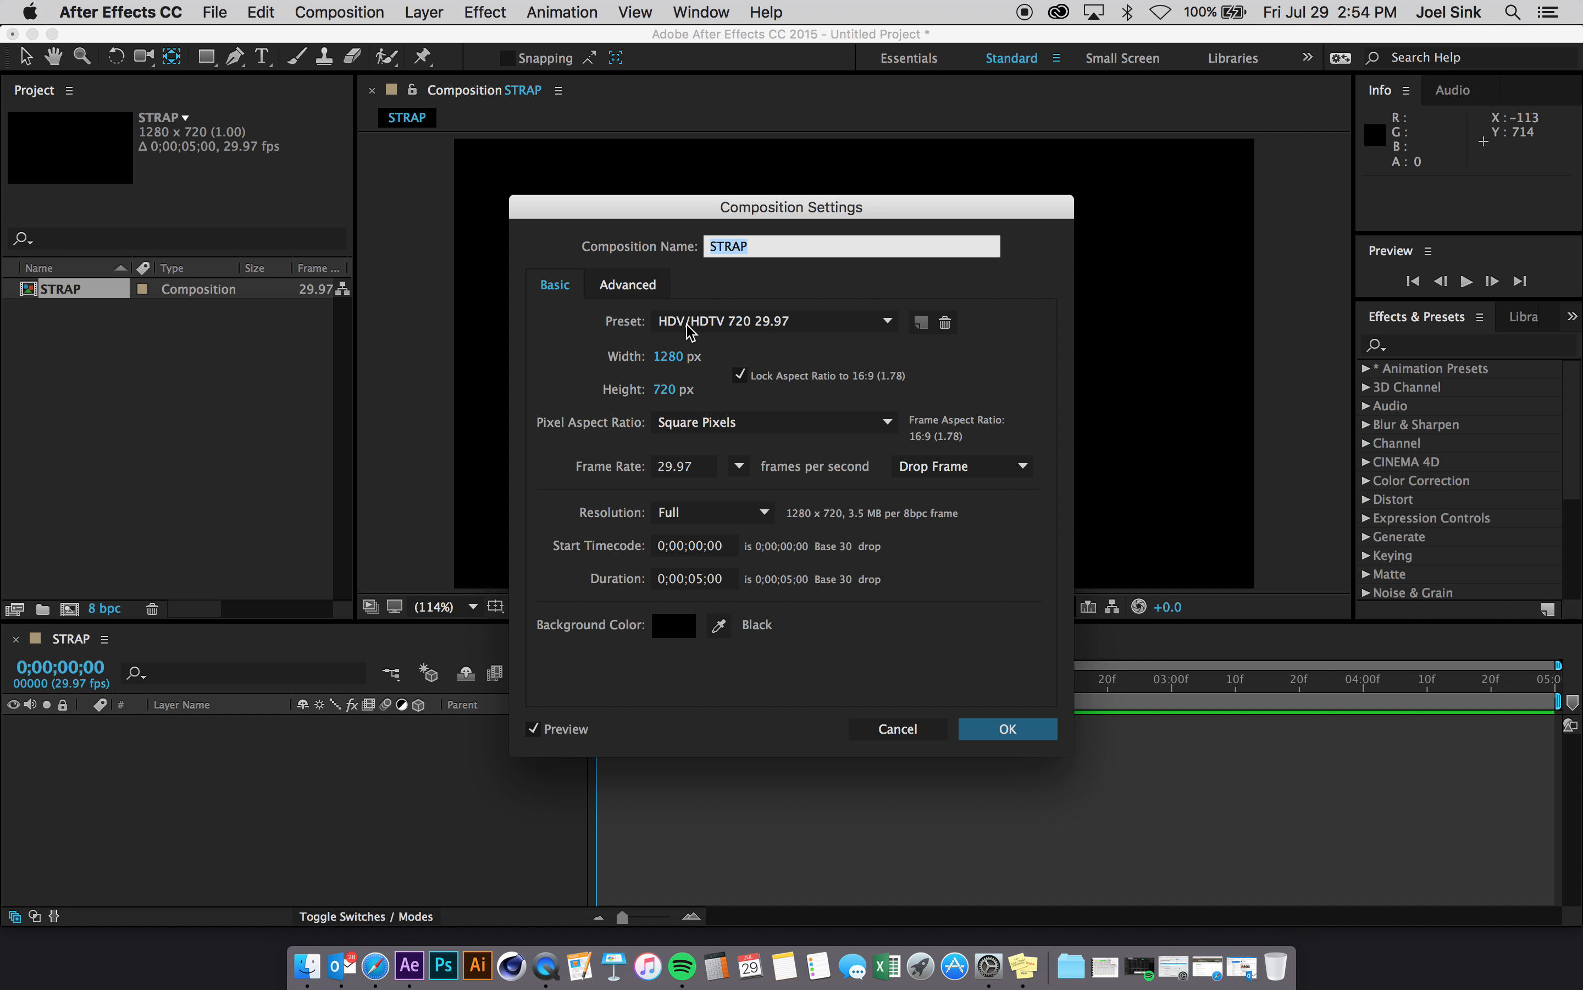
Choose the HDV/HDTV 720 29.97 preset for the STRAP composition and accept its settings.
left_click(789, 331)
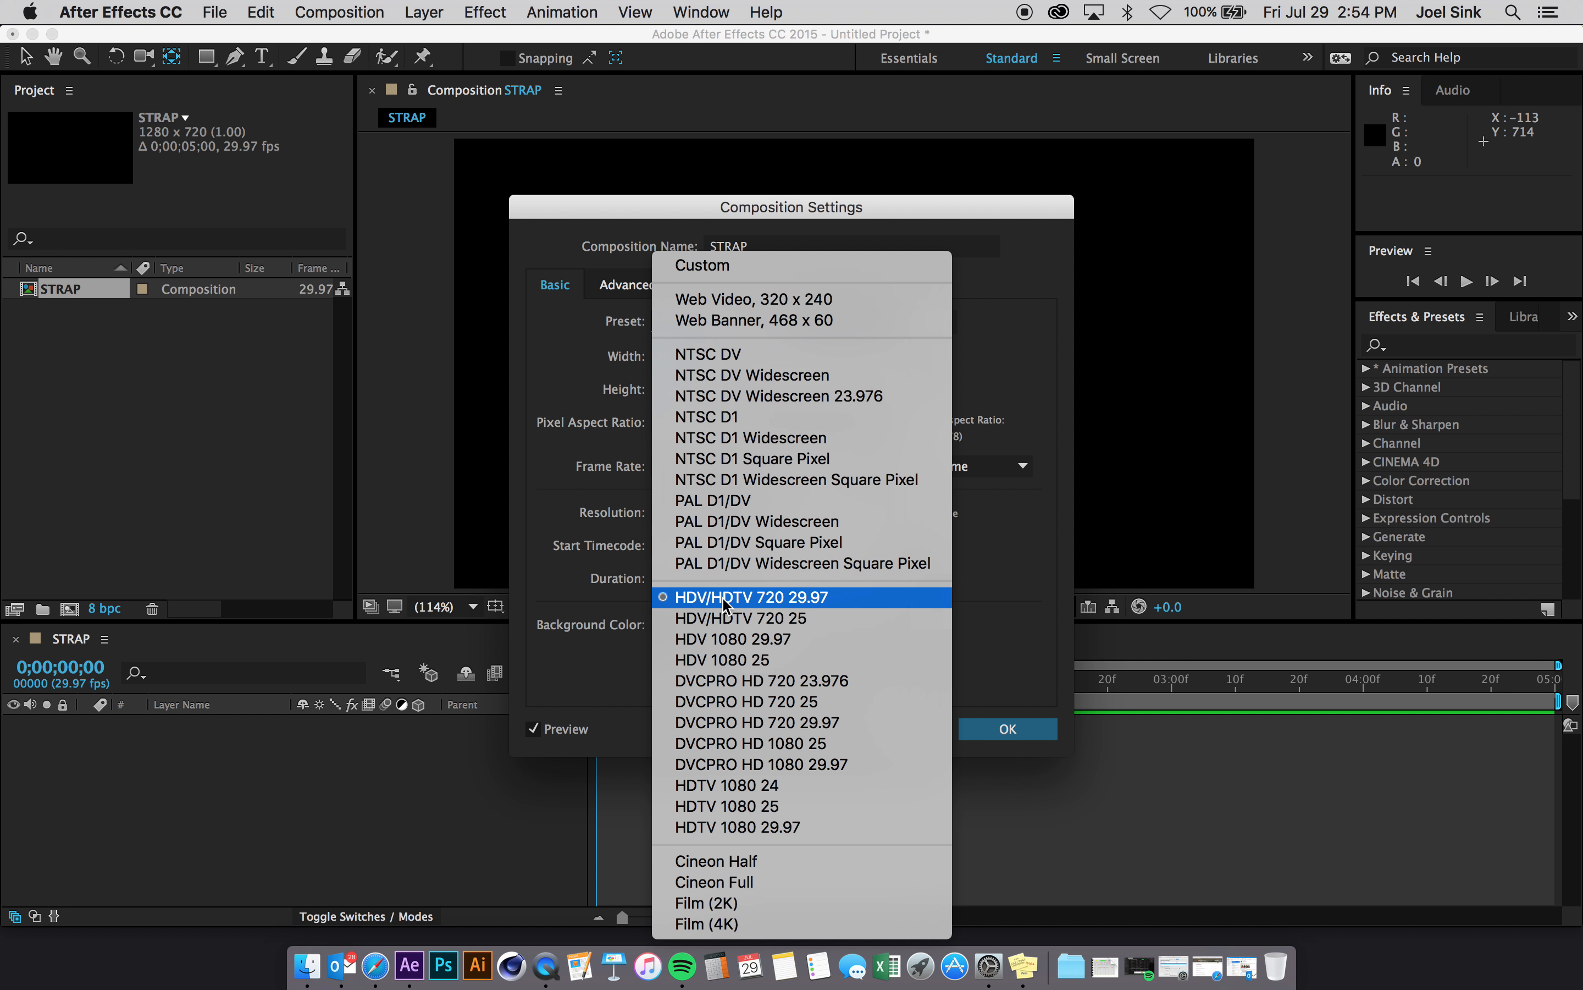
left_click(784, 599)
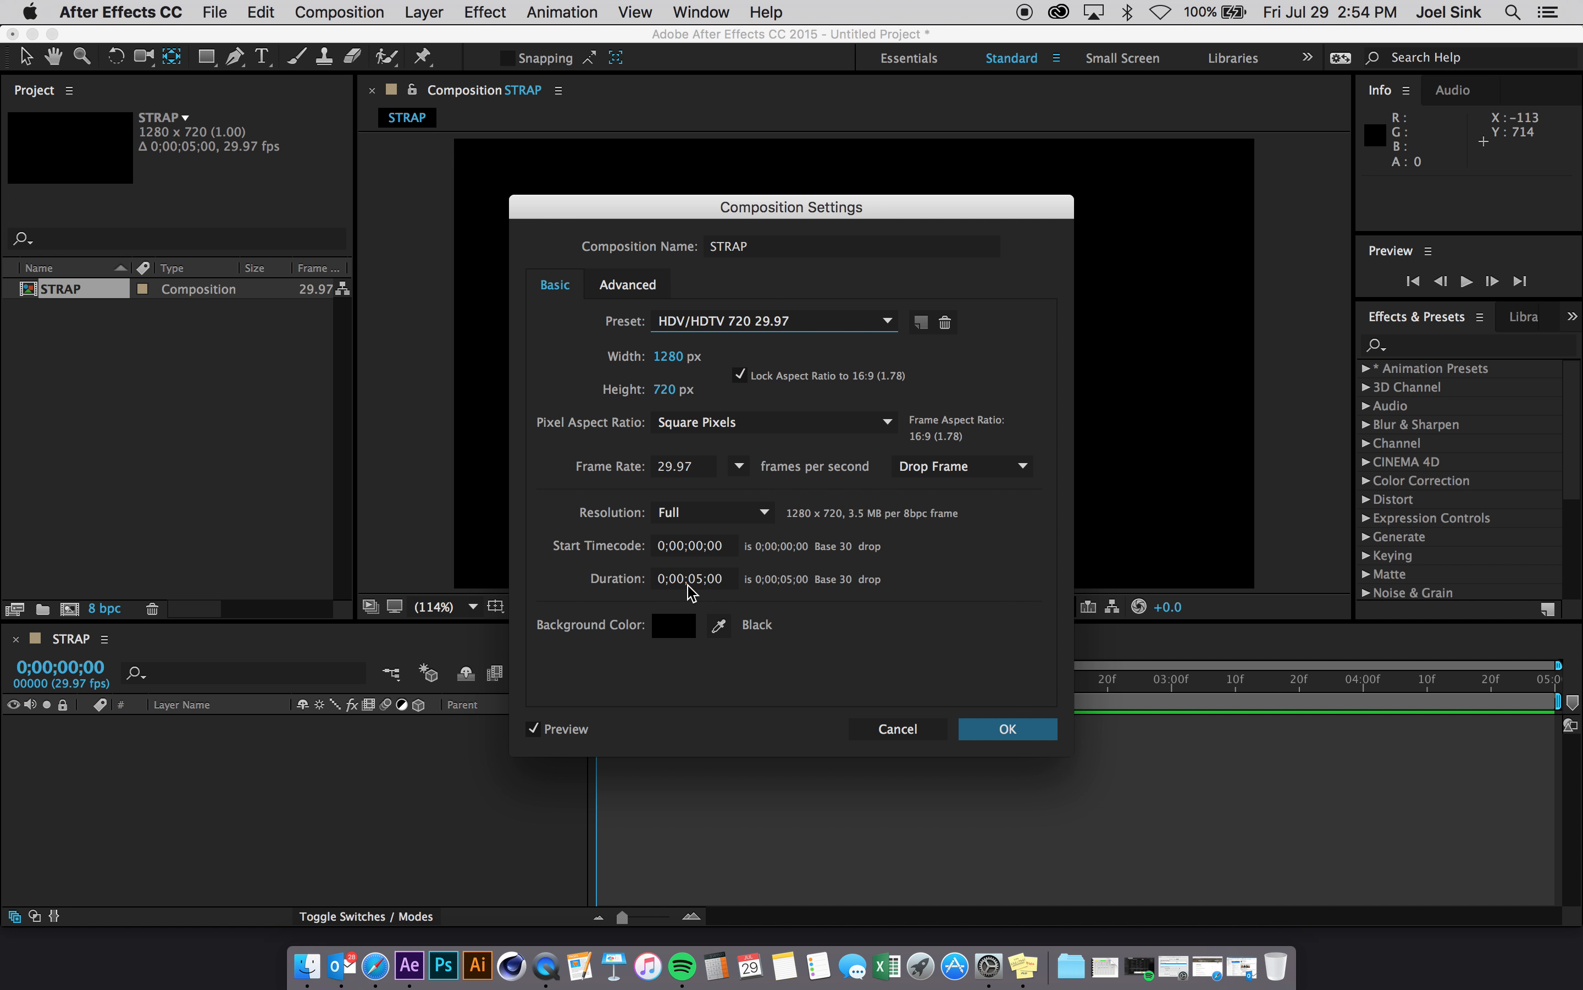
left_click(1007, 728)
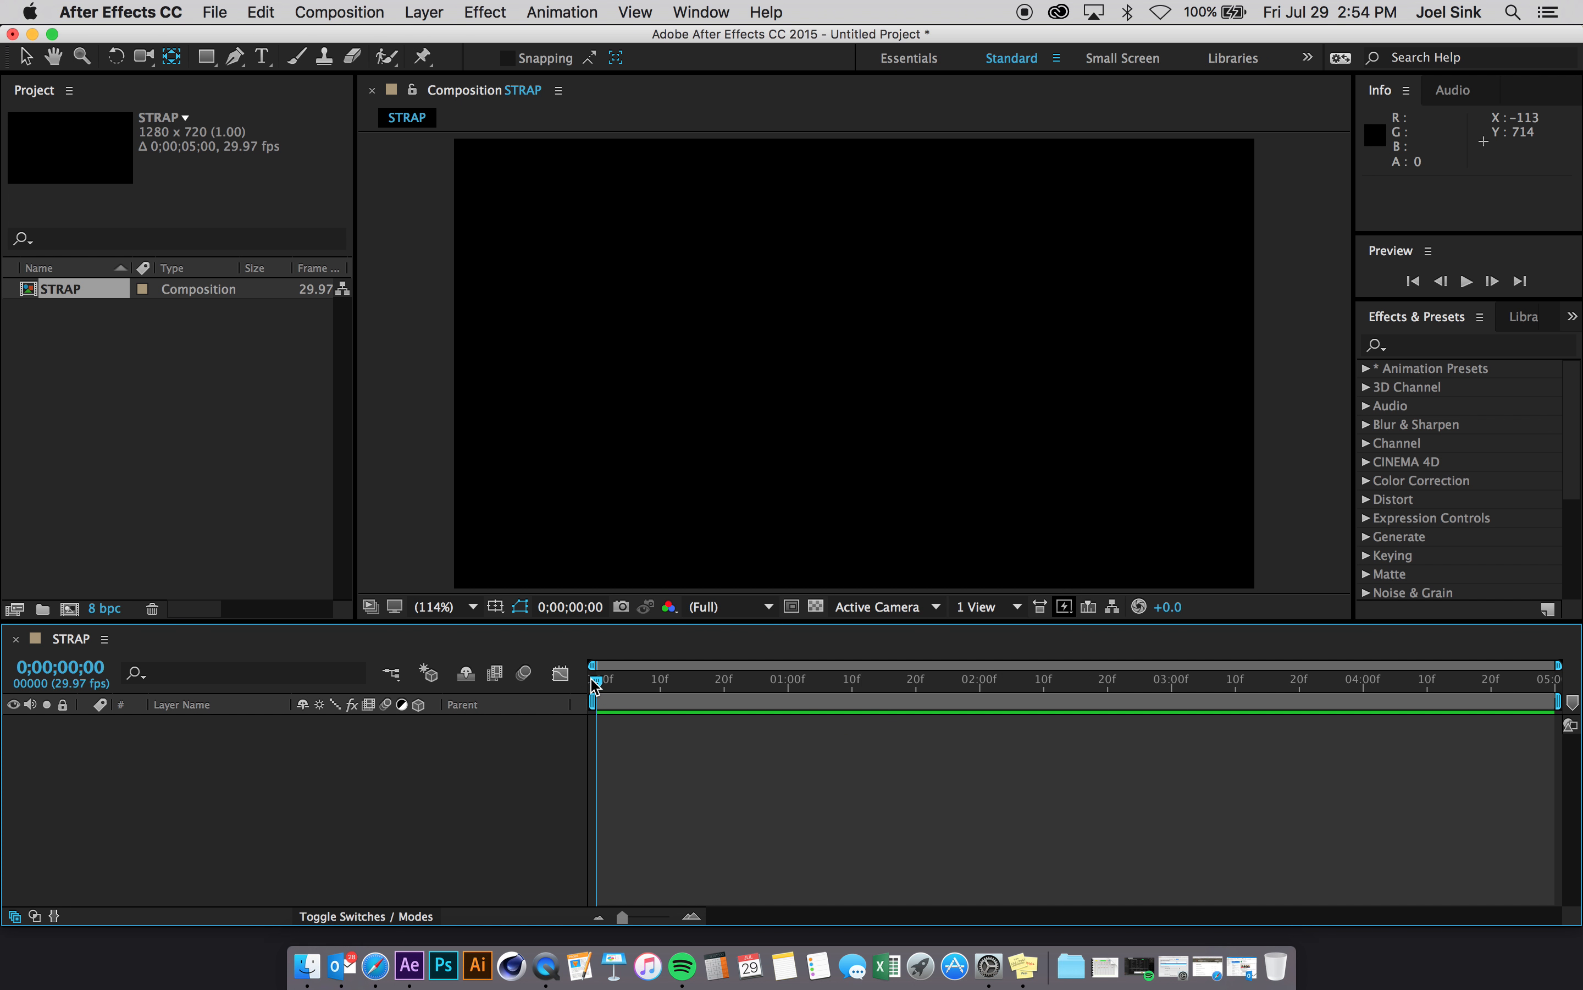
left_click_drag(595, 684, 537, 664)
Activate the Rectangle tool and check the shape stroke options, closing them without changes.
left_click(207, 57)
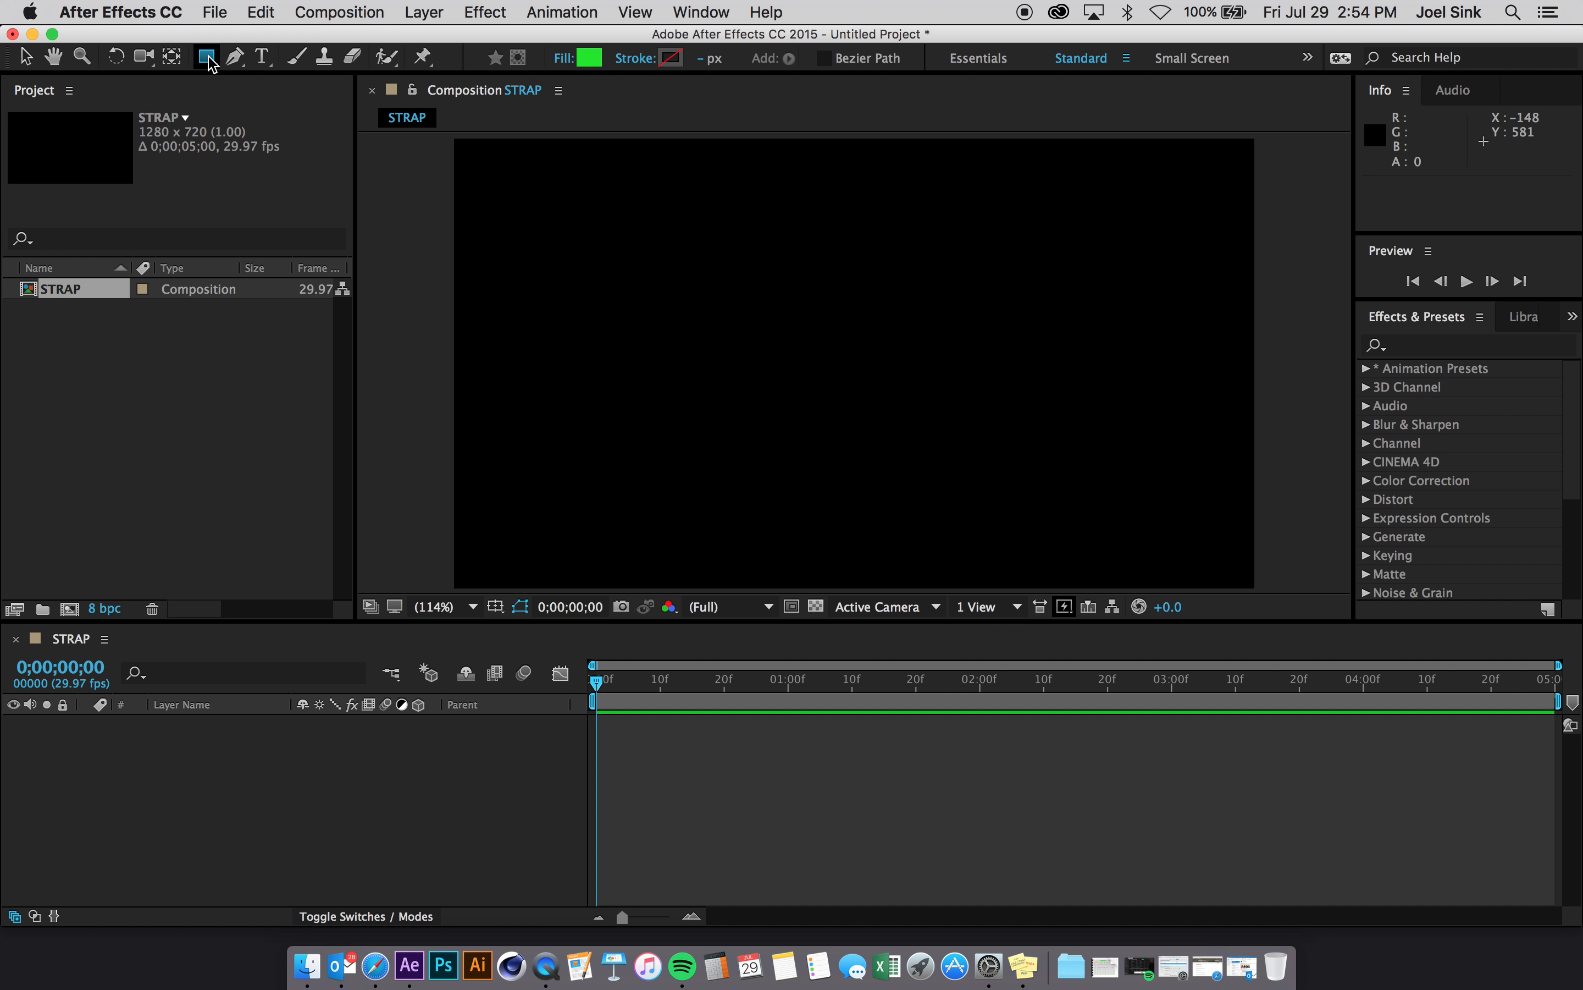
left_click(208, 57)
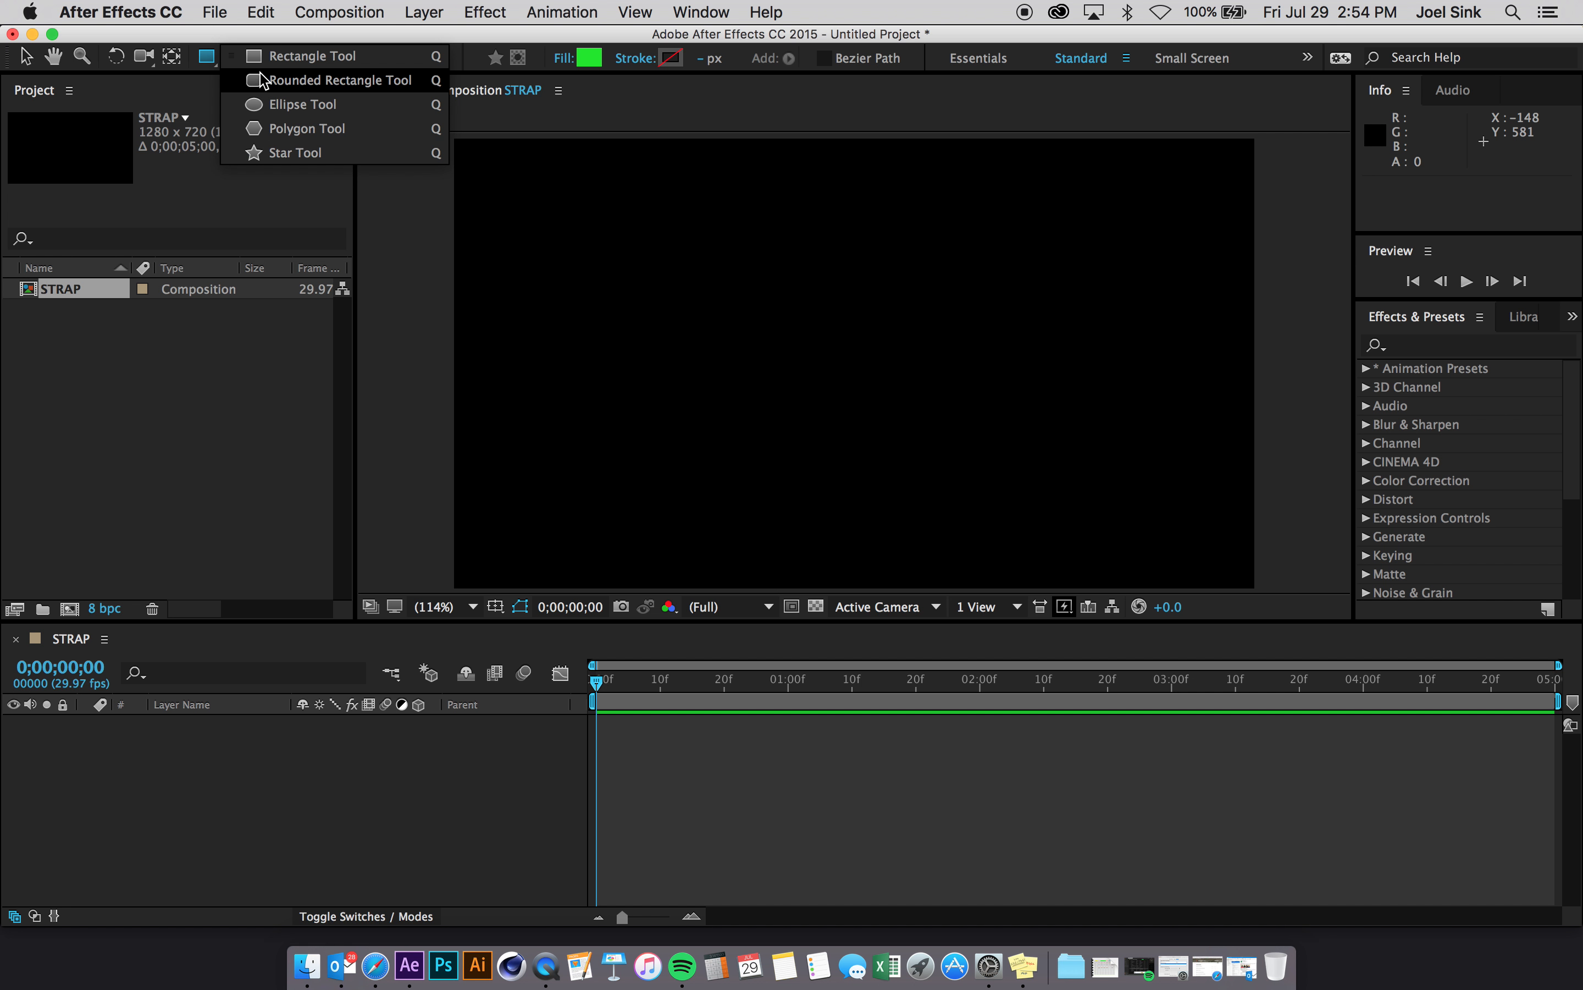
left_click(208, 65)
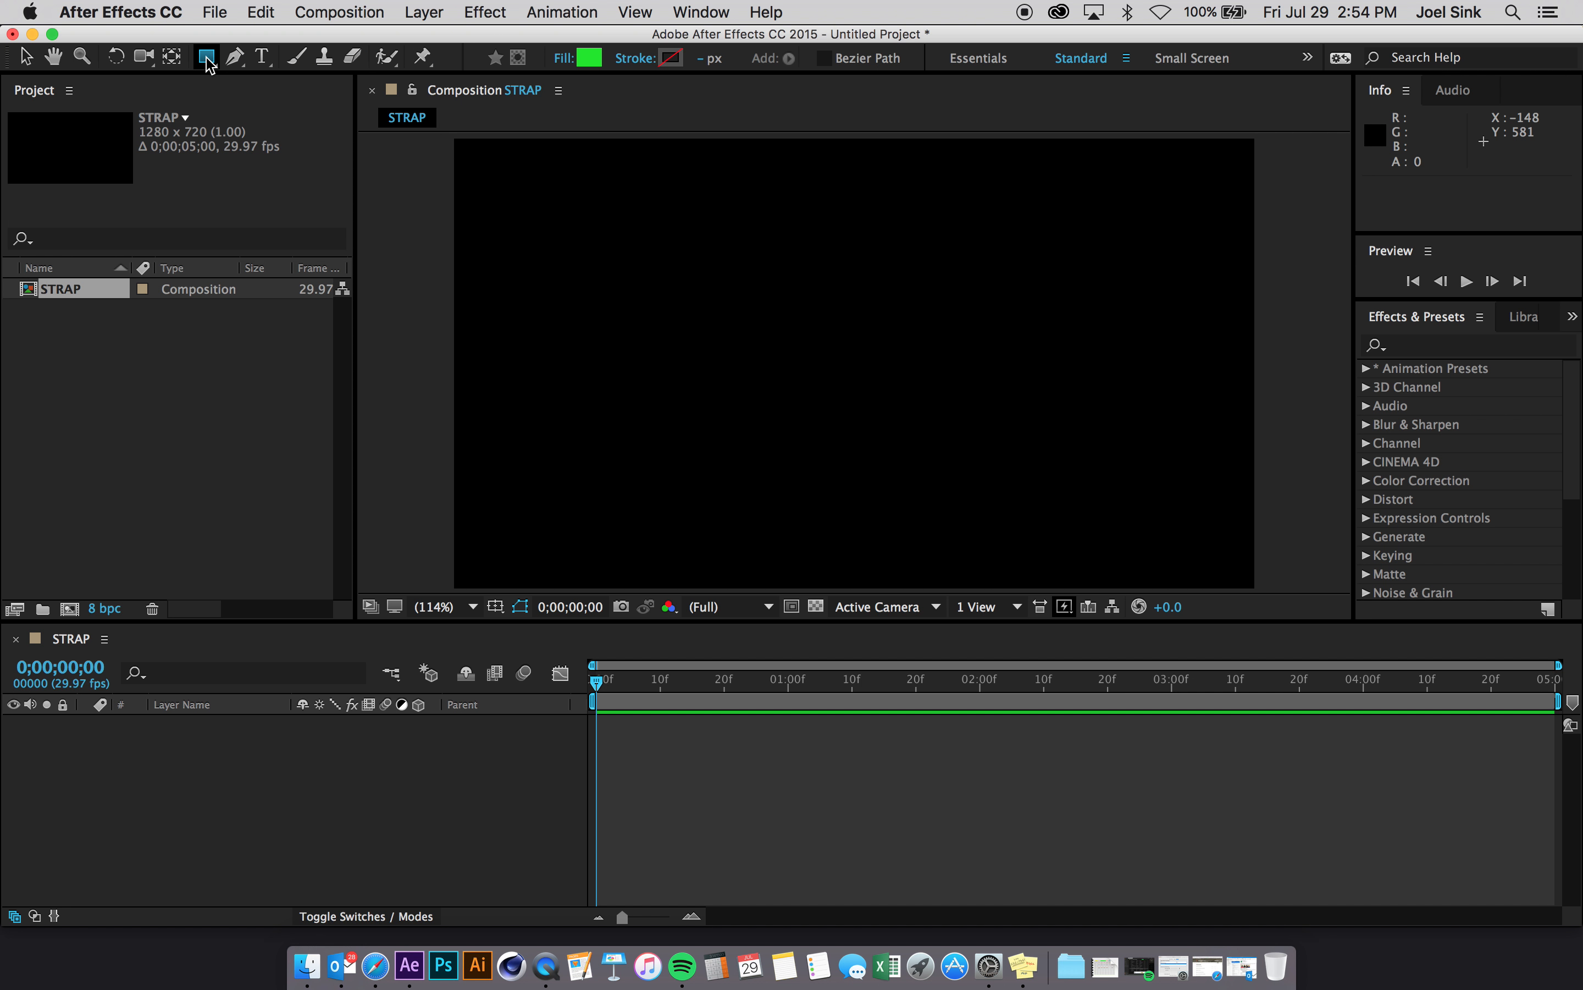
left_click(631, 63)
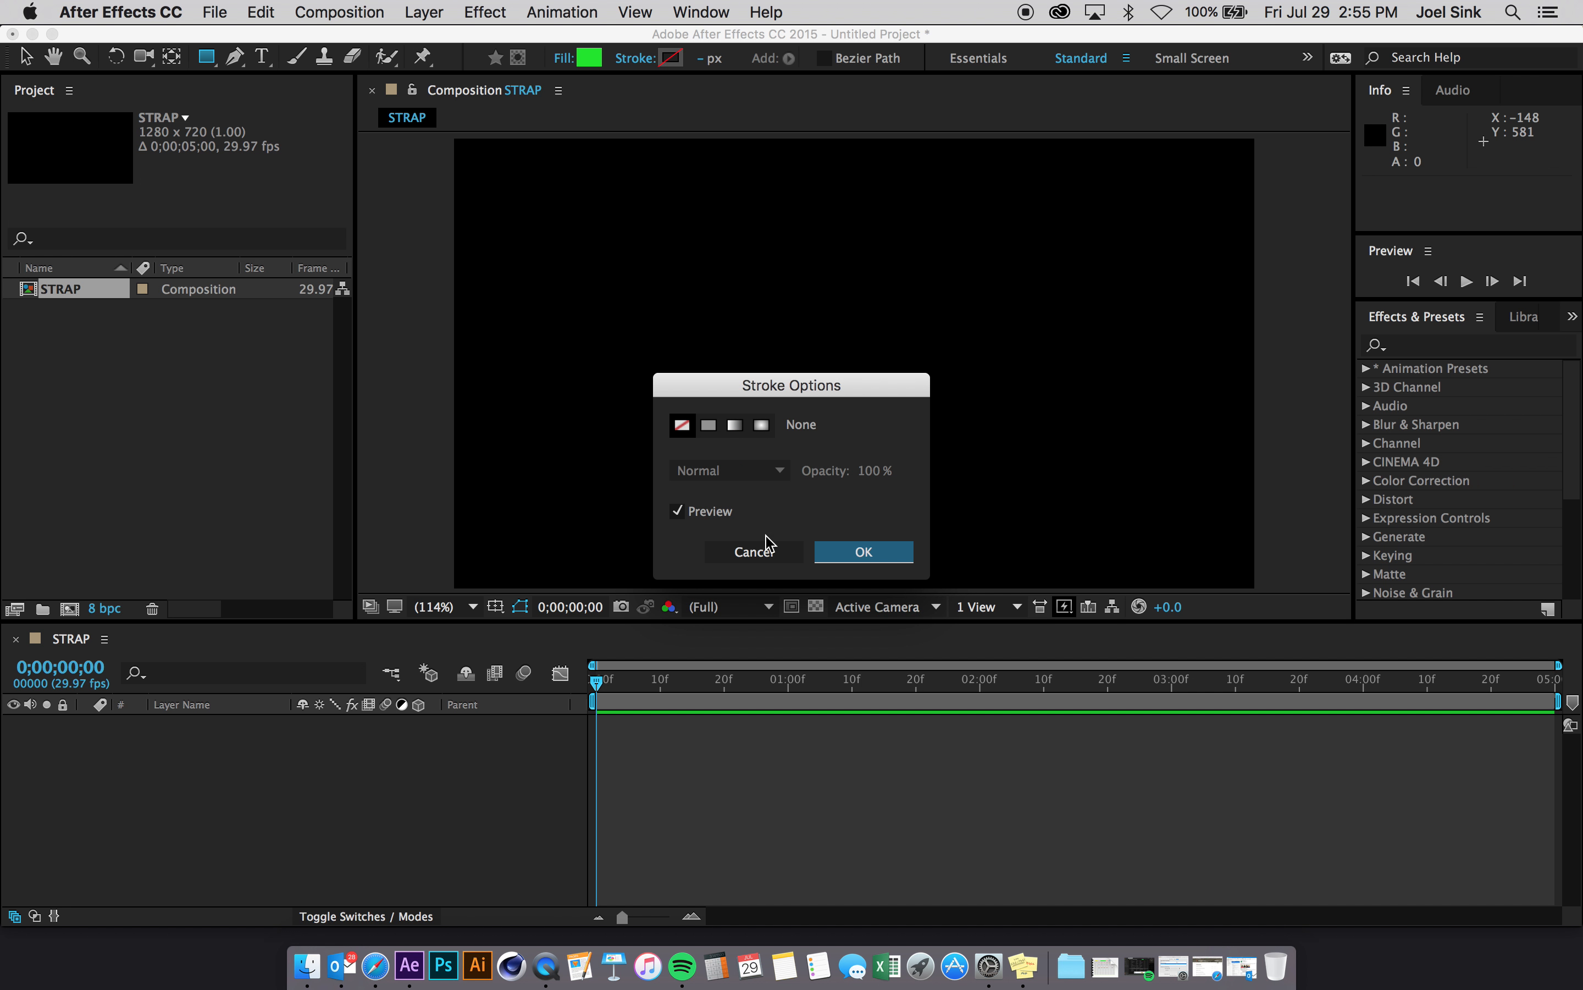
left_click(767, 553)
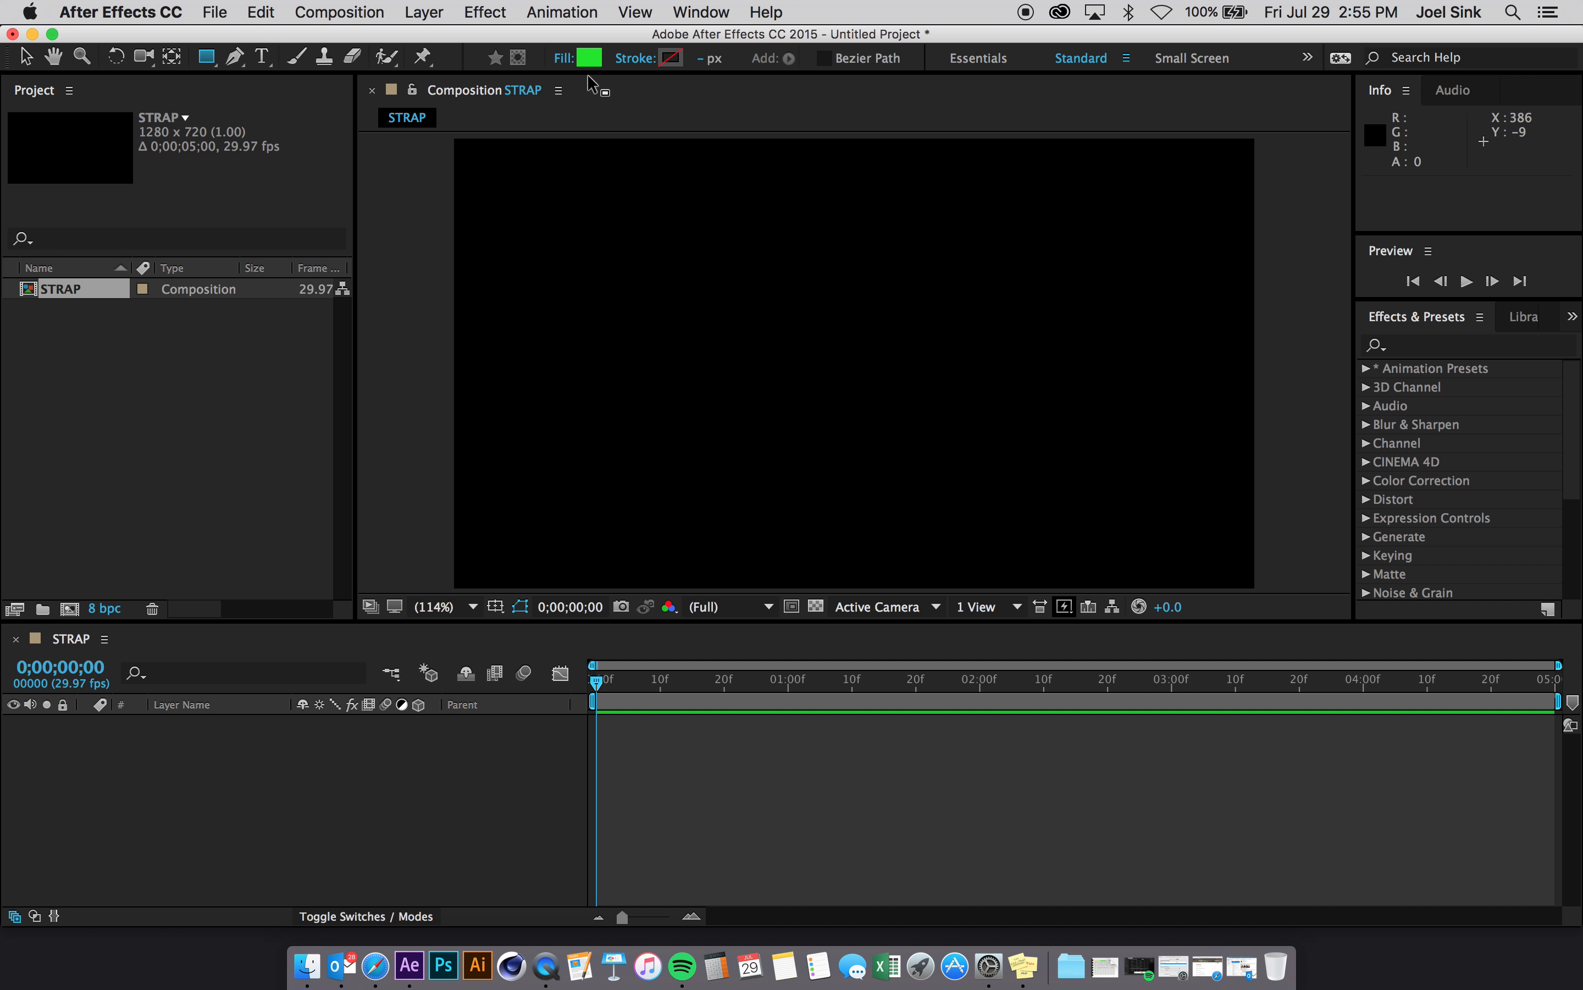
Set the shape fill colour to a bright magenta pink.
left_click(588, 59)
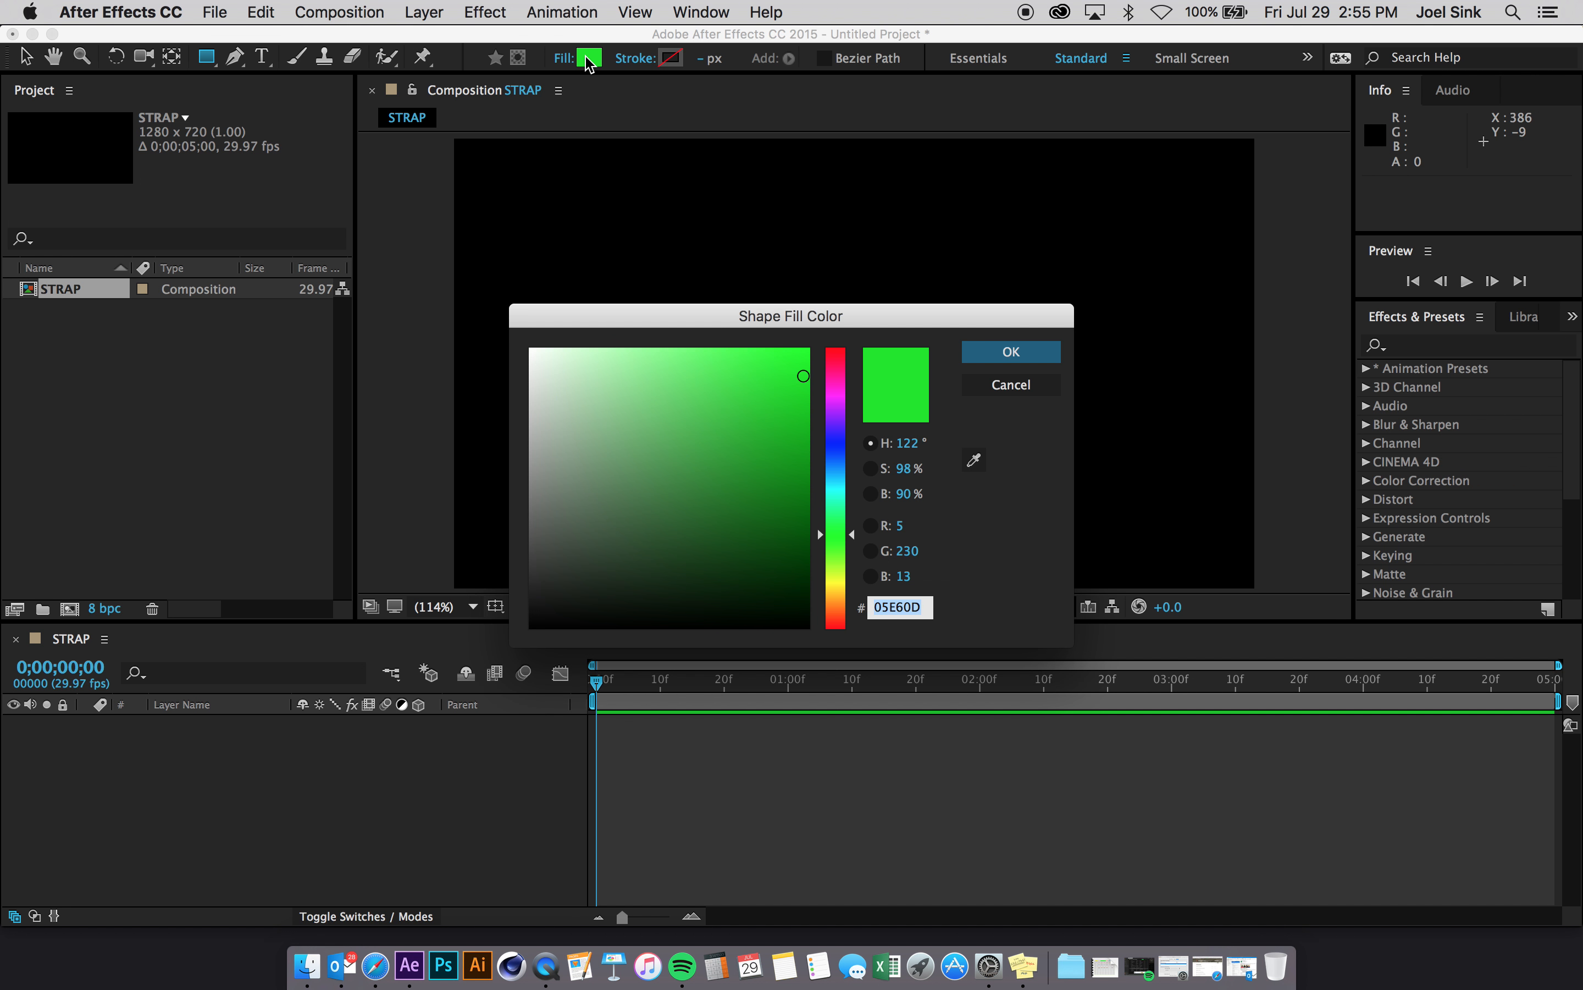
left_click(841, 395)
left_click(809, 398)
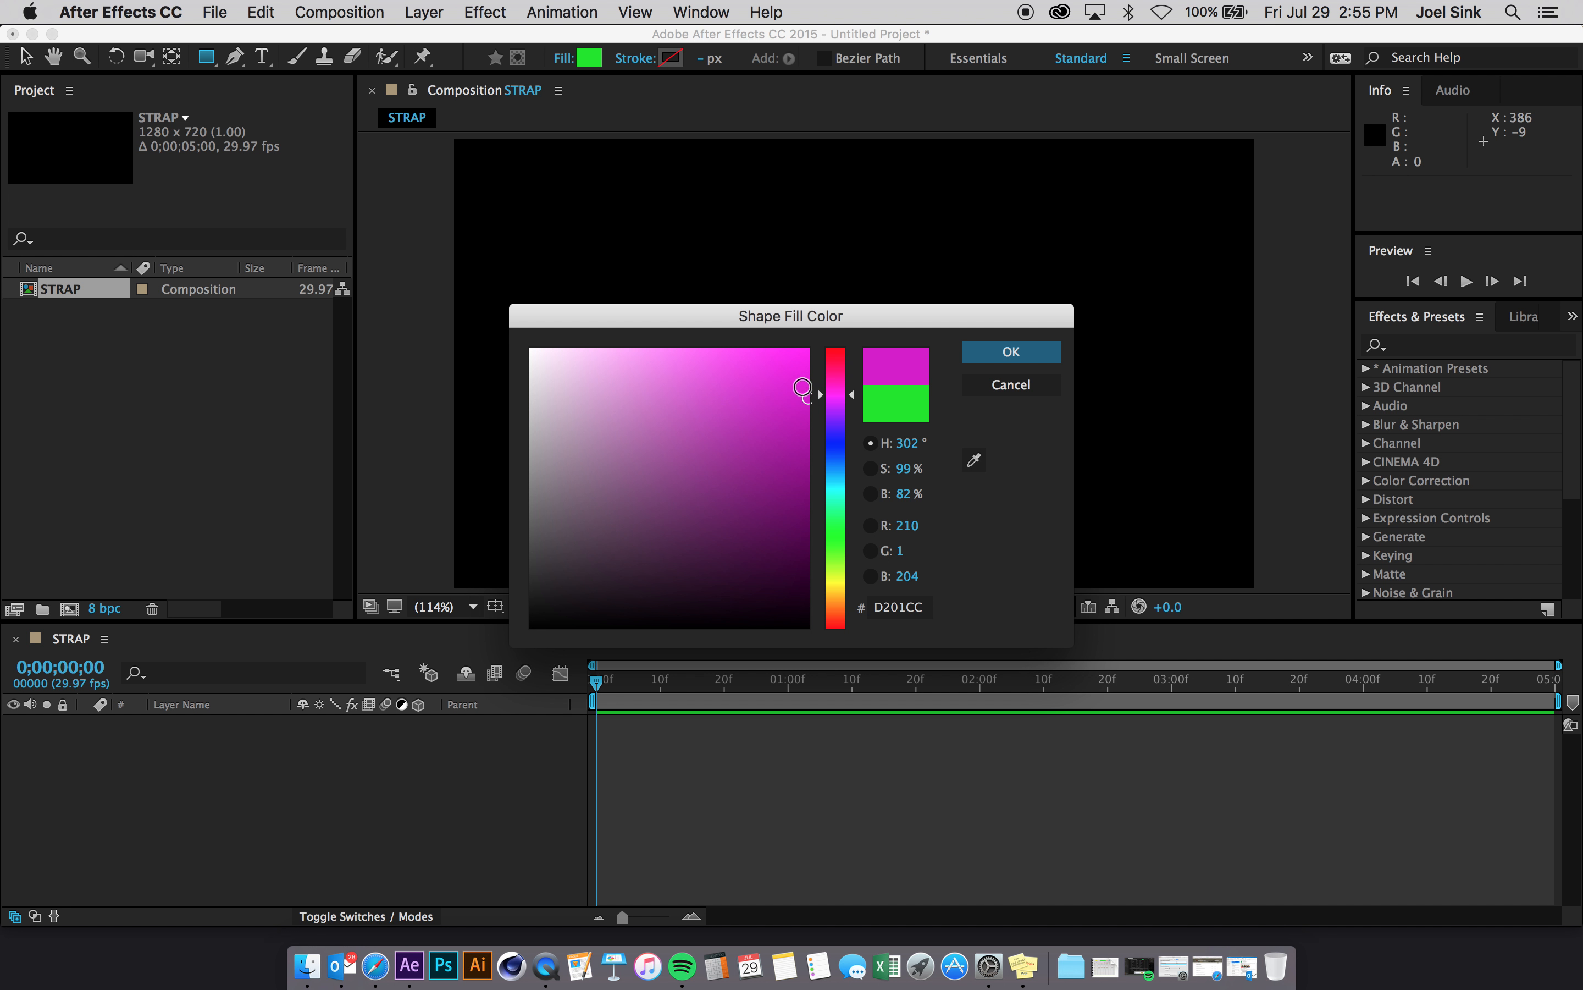
left_click(809, 360)
left_click(1011, 352)
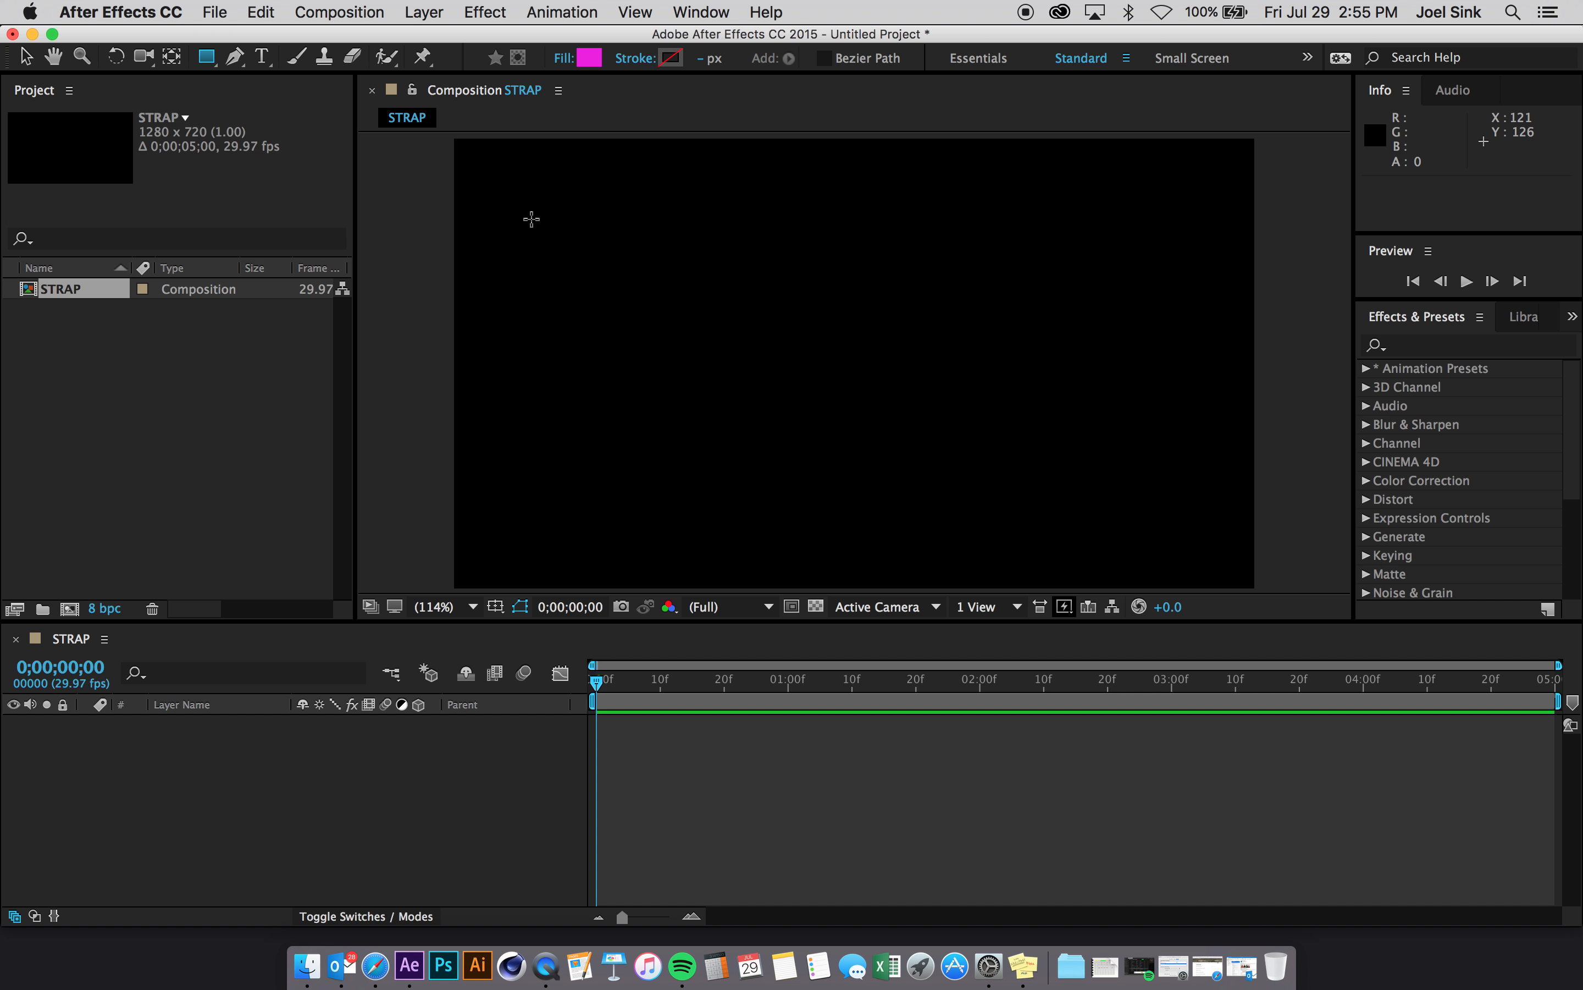
Draw a square of about 103 px near the upper-left corner of the composition and deselect it.
left_click_drag(527, 215, 595, 285)
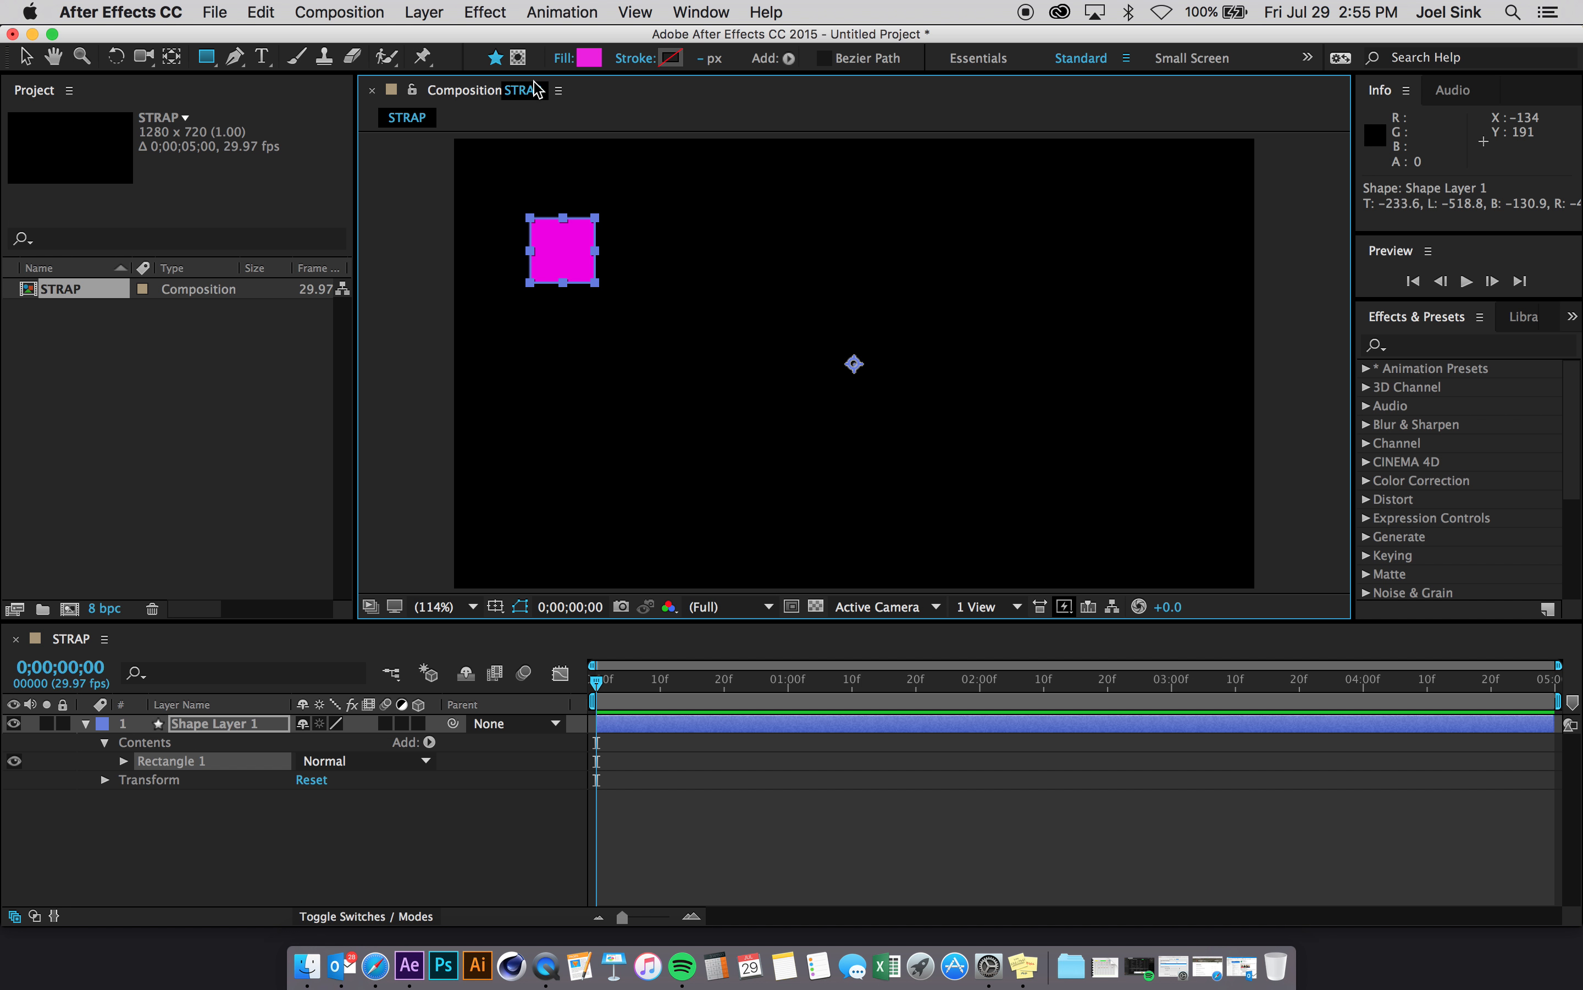
left_click(26, 60)
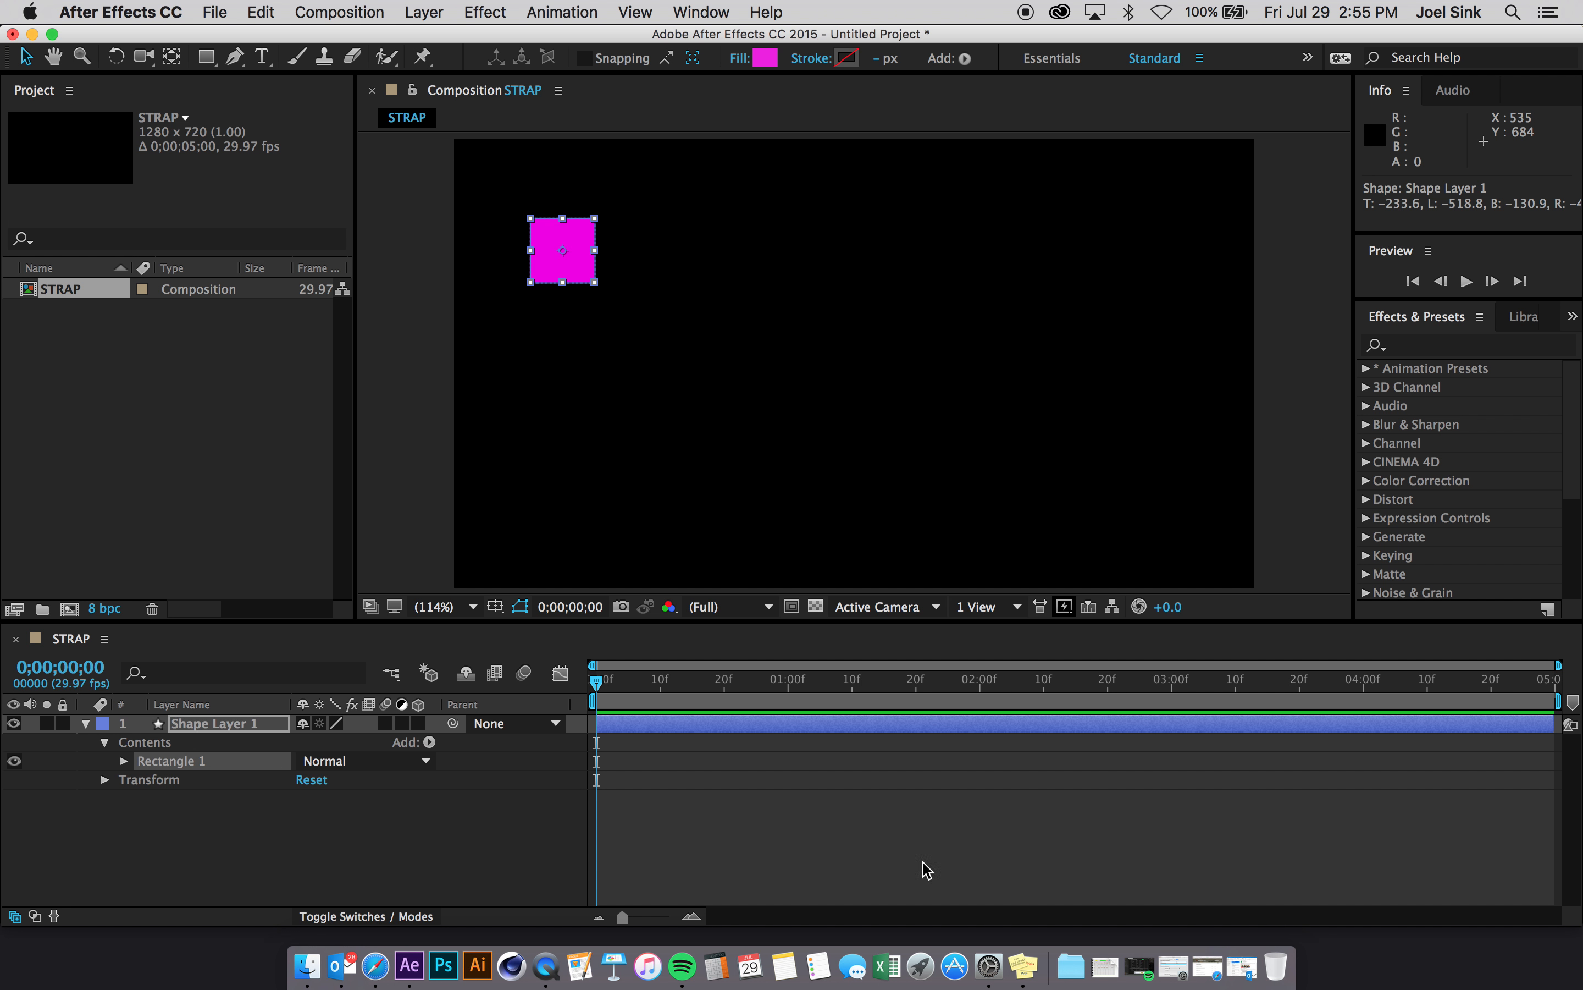
left_click(998, 839)
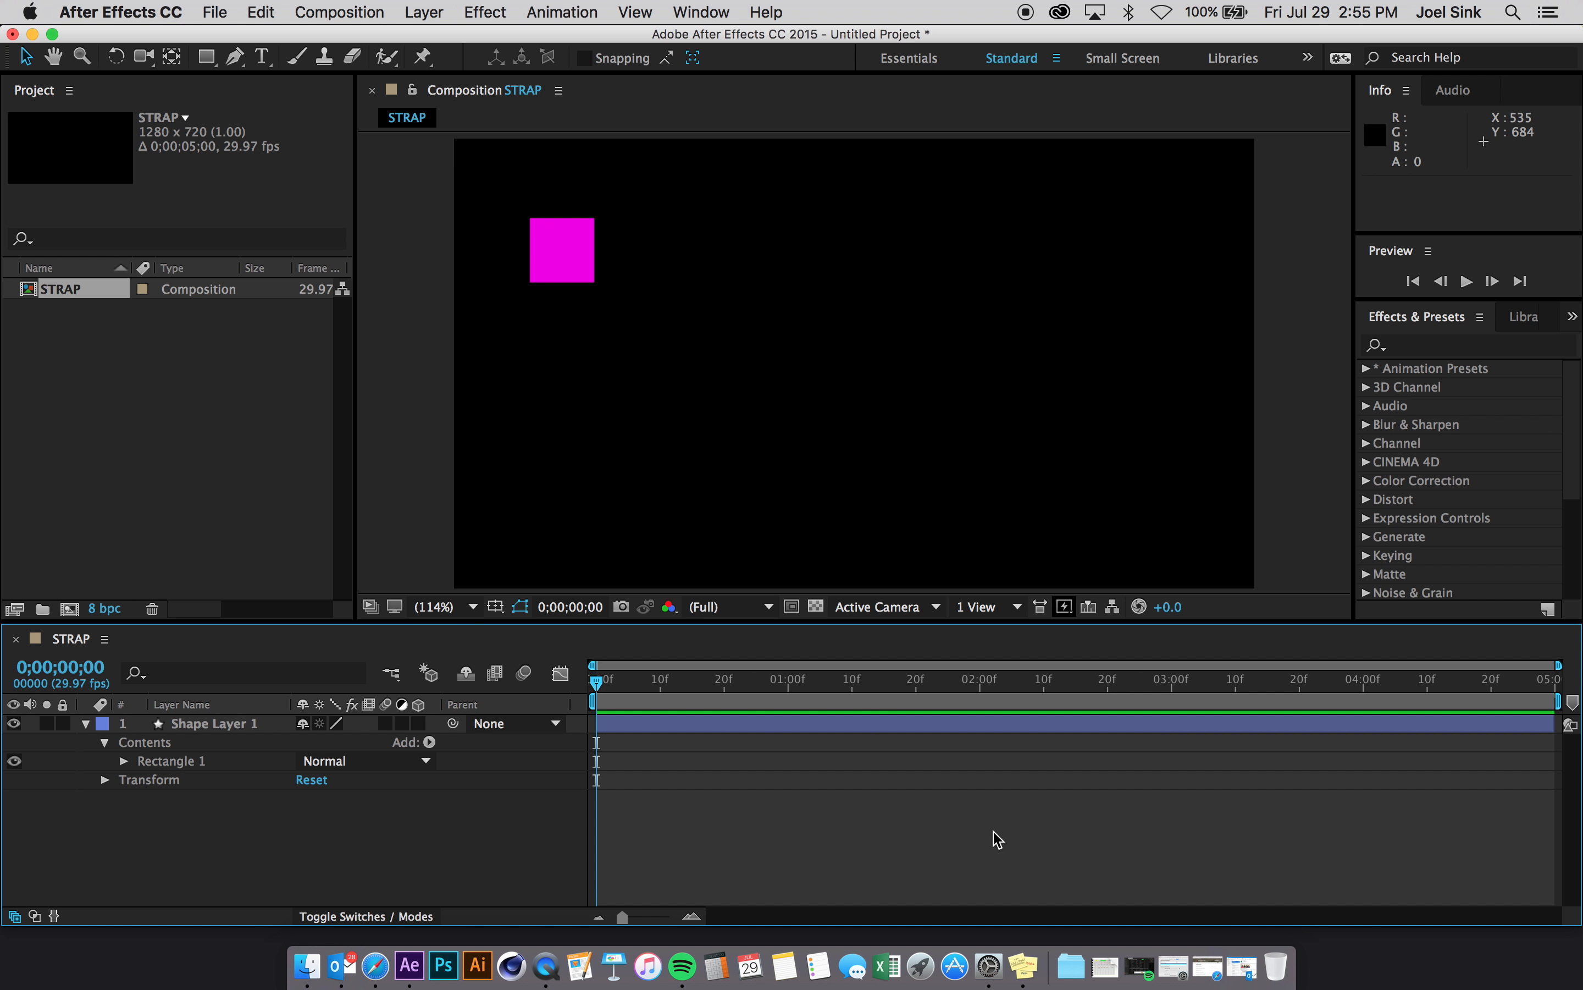
Try resizing the square to about 97% by 119% from its corner handle and undo the scaling.
left_click(232, 728)
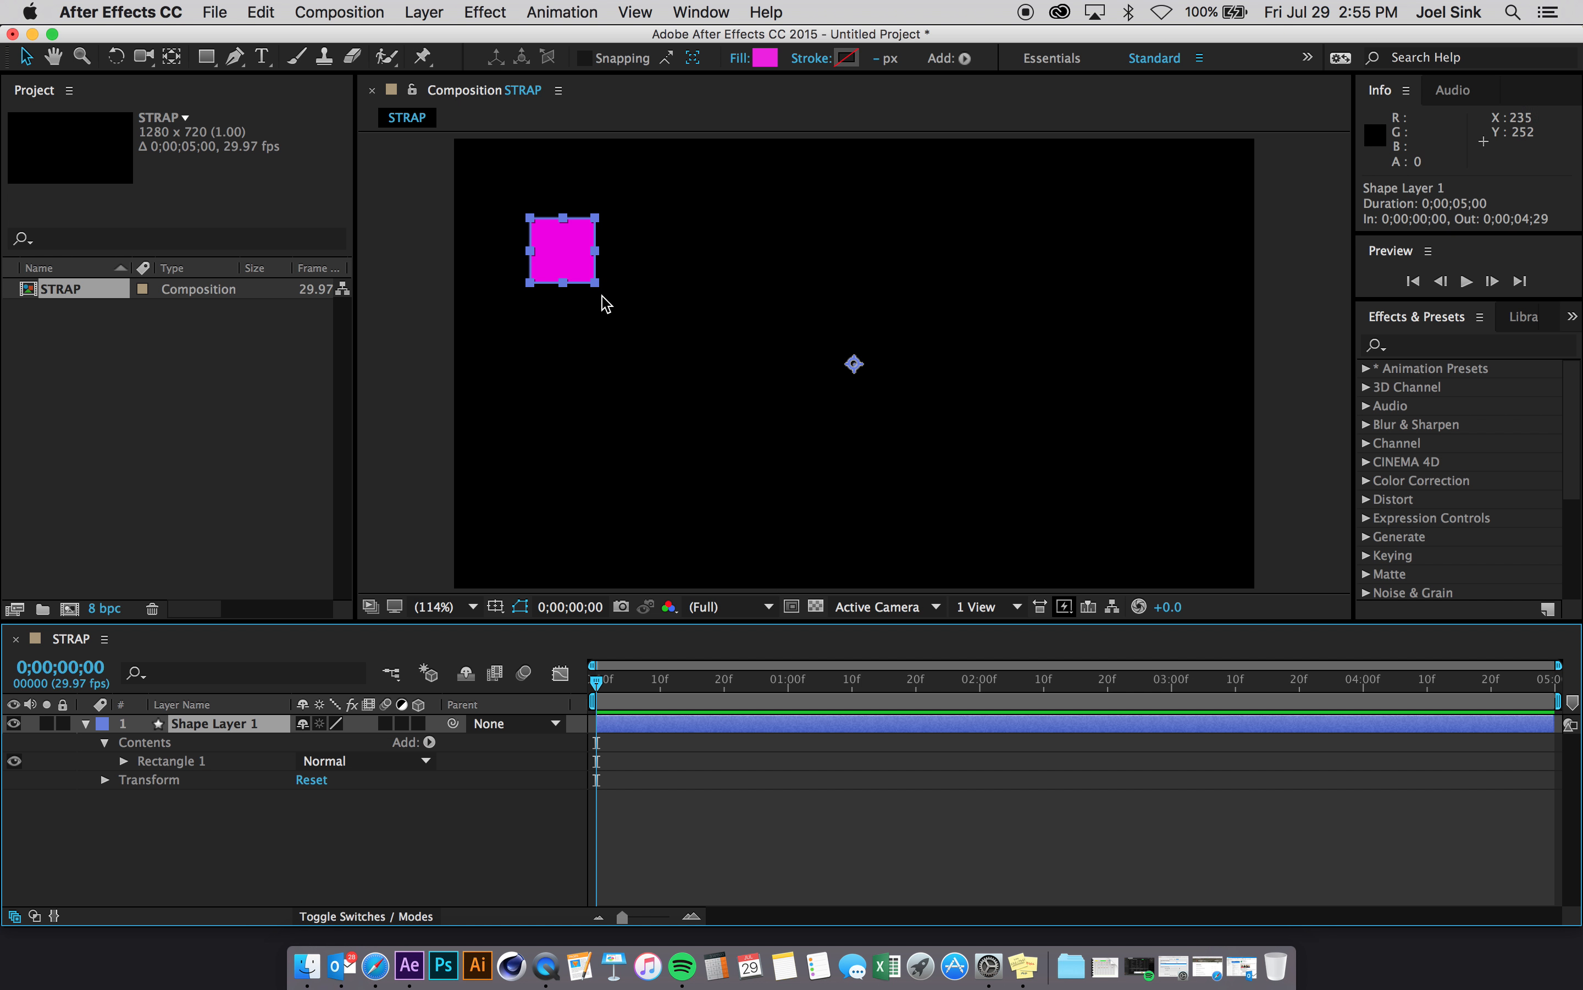
mouse_move(601, 294)
left_mouse_down()
mouse_move(639, 326)
mouse_move(544, 283)
mouse_move(647, 317)
mouse_move(592, 308)
mouse_move(645, 310)
mouse_move(557, 331)
mouse_move(602, 267)
mouse_move(607, 278)
left_mouse_up()
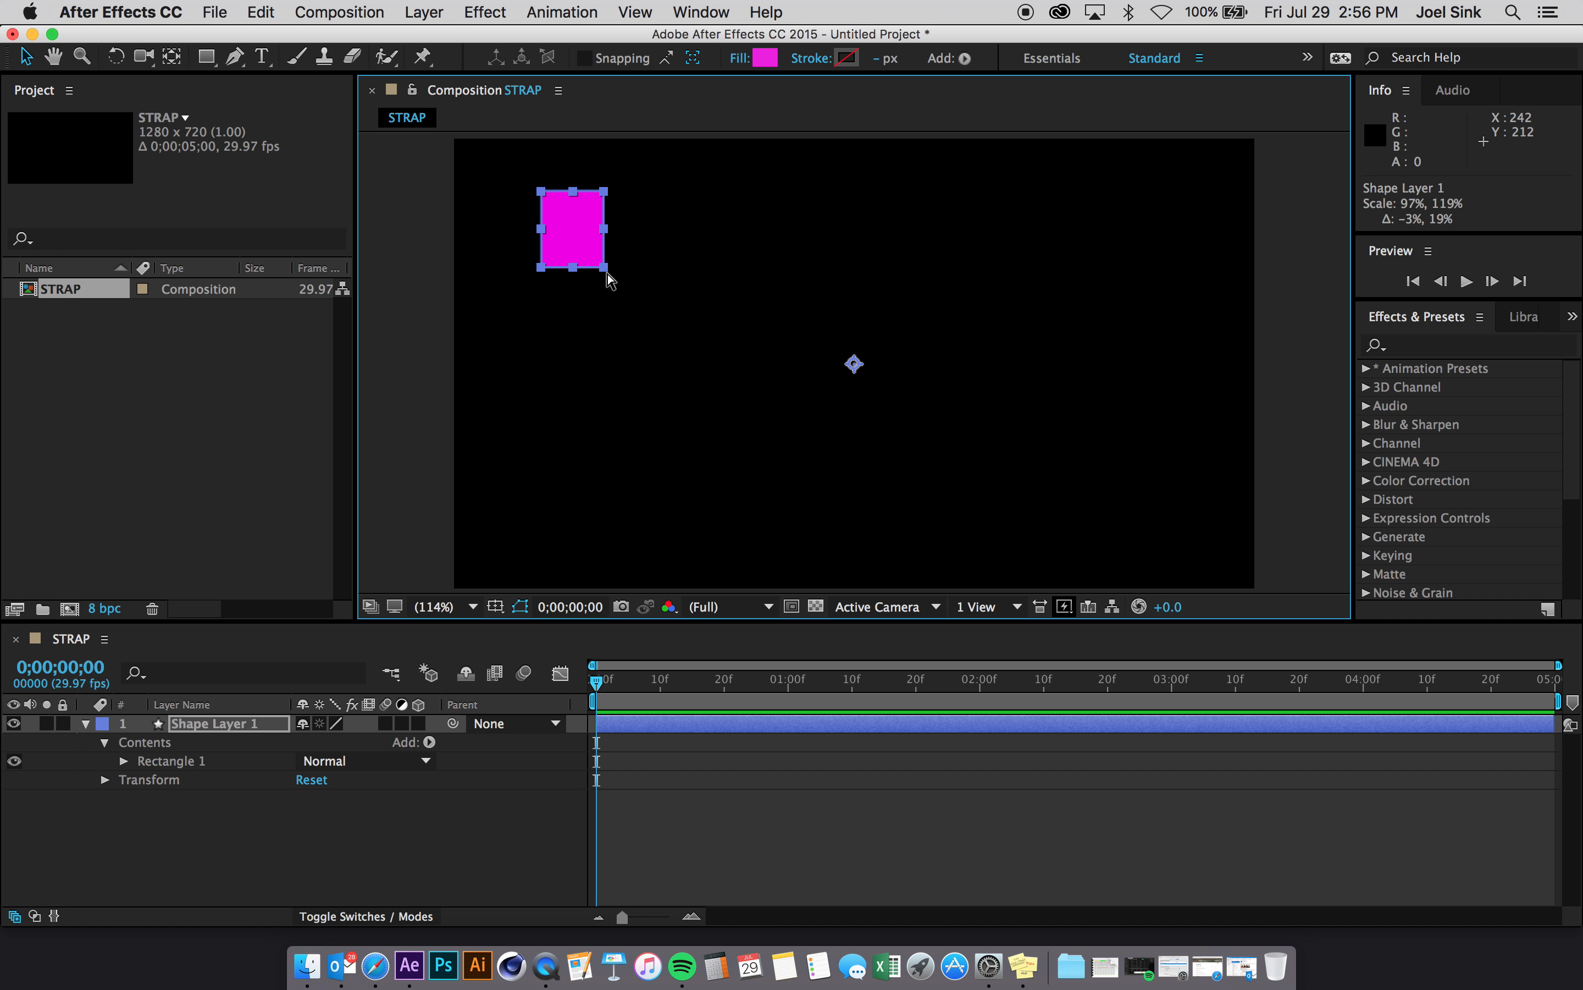
key("super+z")
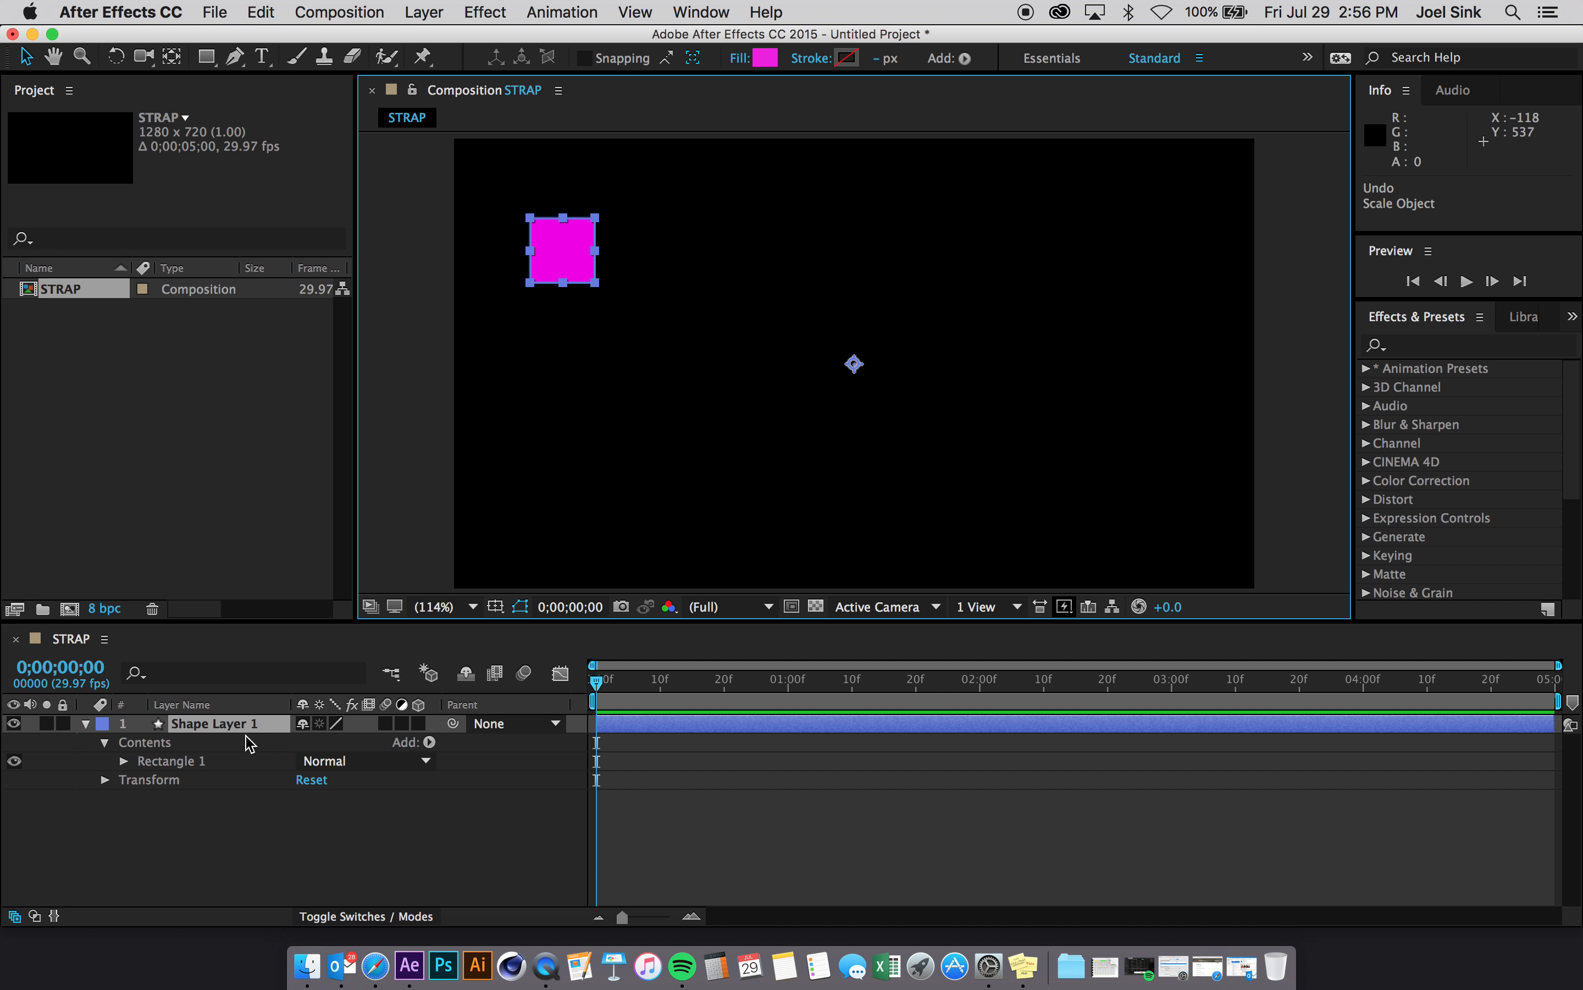
Collapse the shape layer's contents and rename the layer as "pink square".
left_click(226, 726)
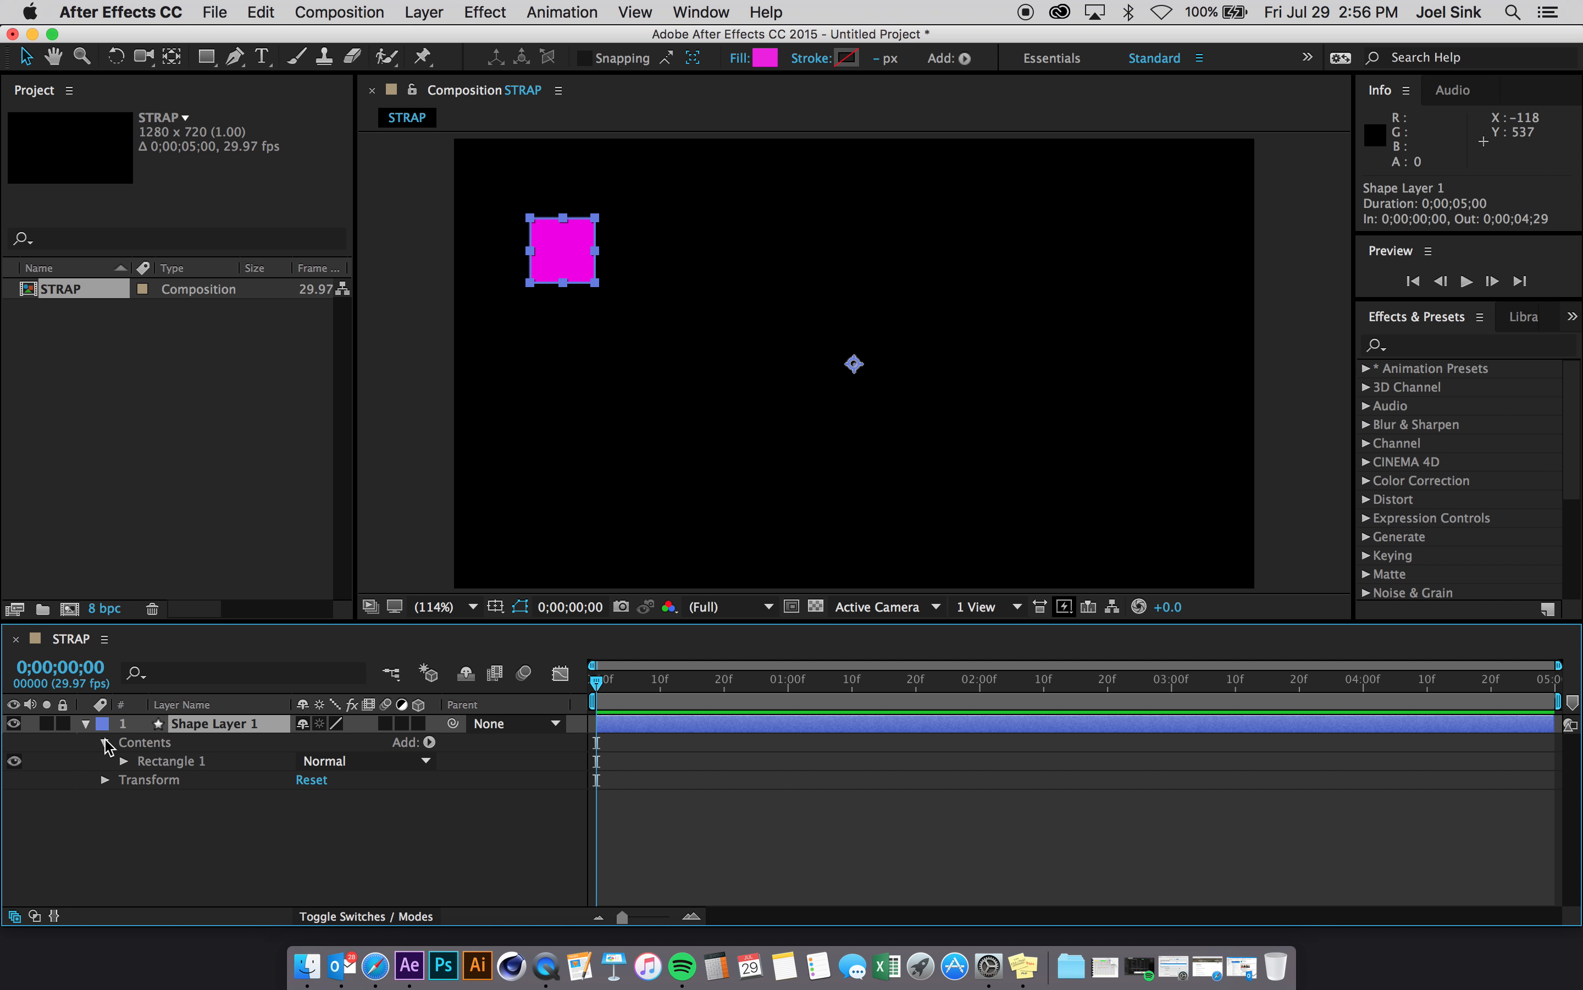
left_click(104, 742)
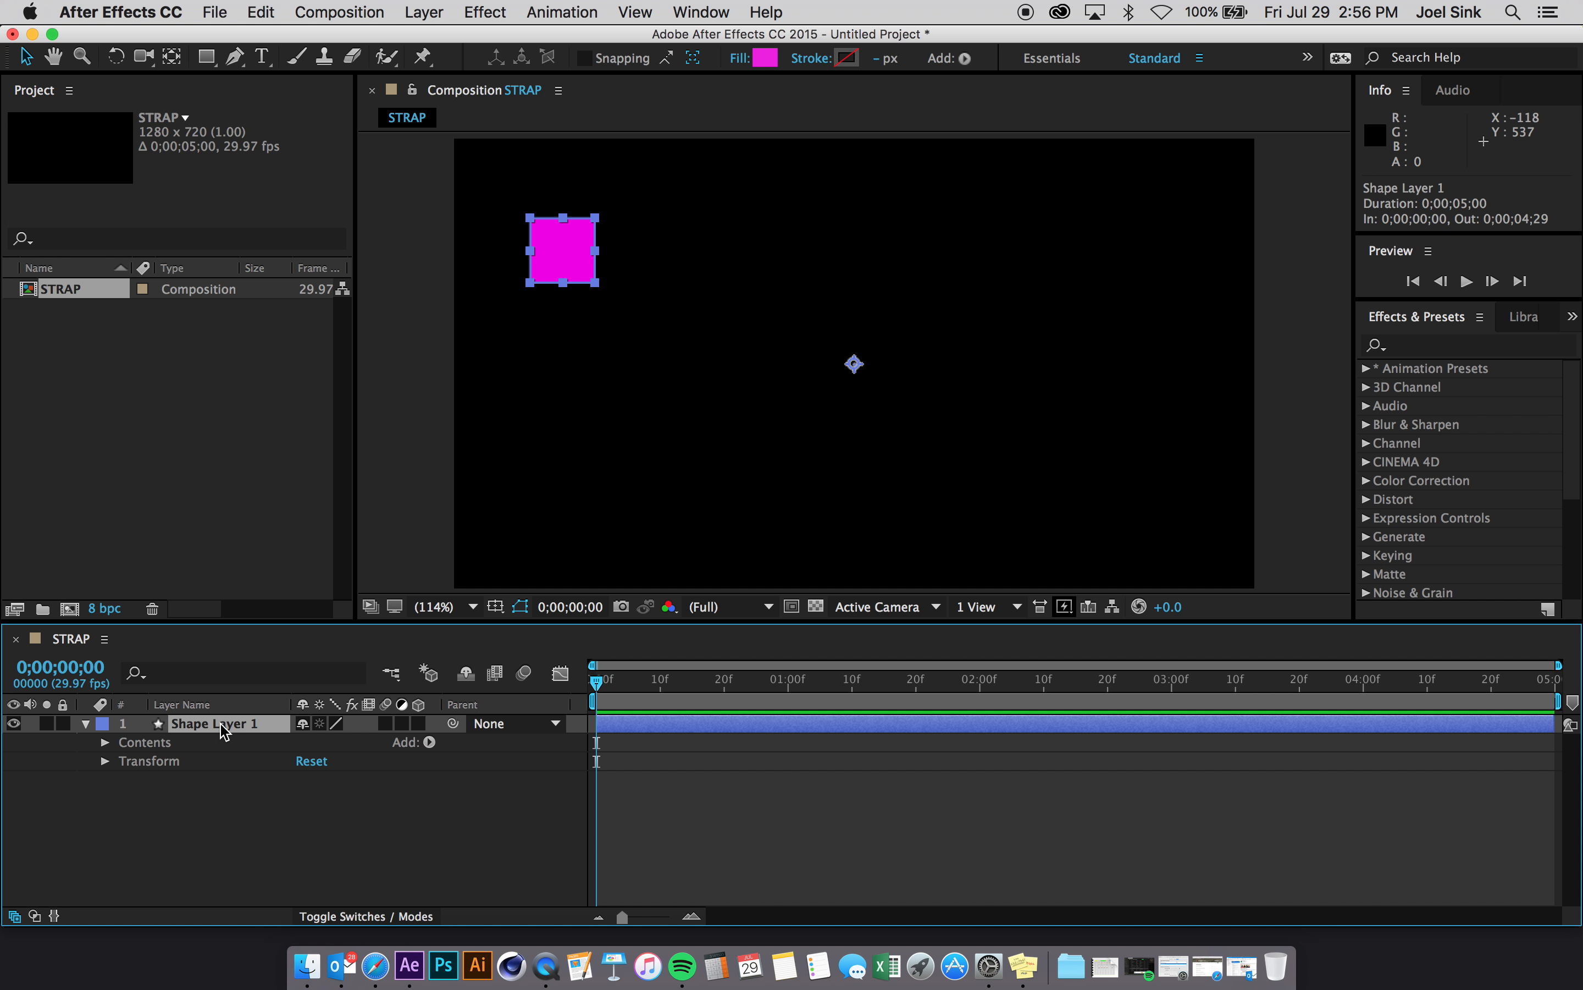
key("Return")
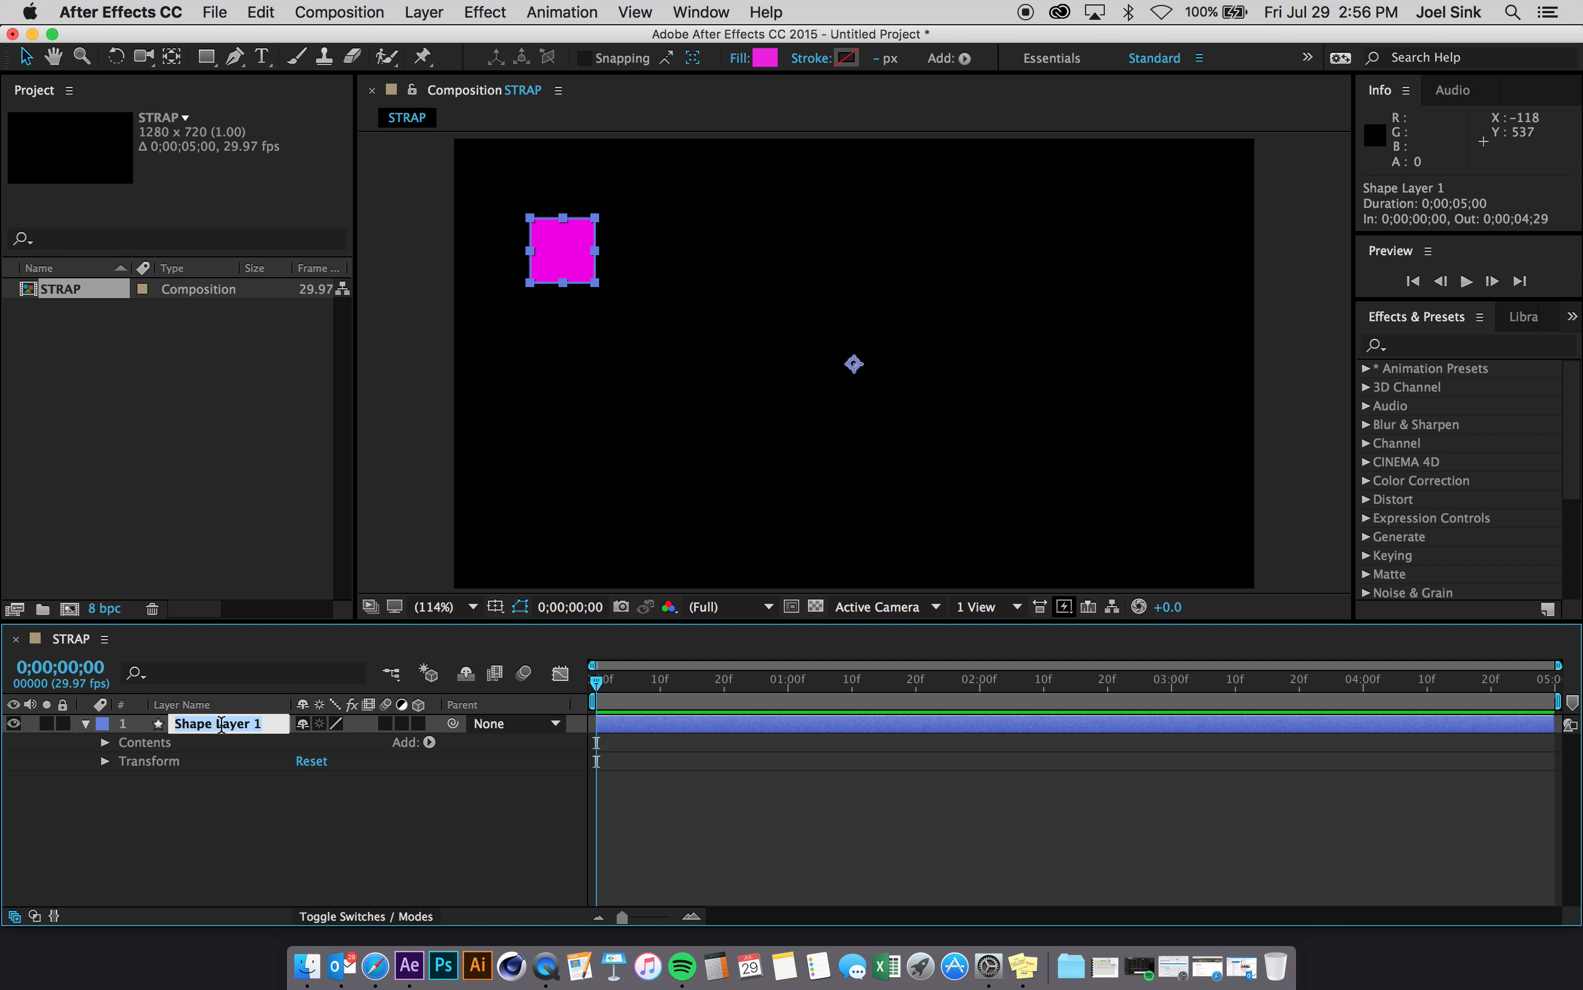
type("pink square")
key("Return")
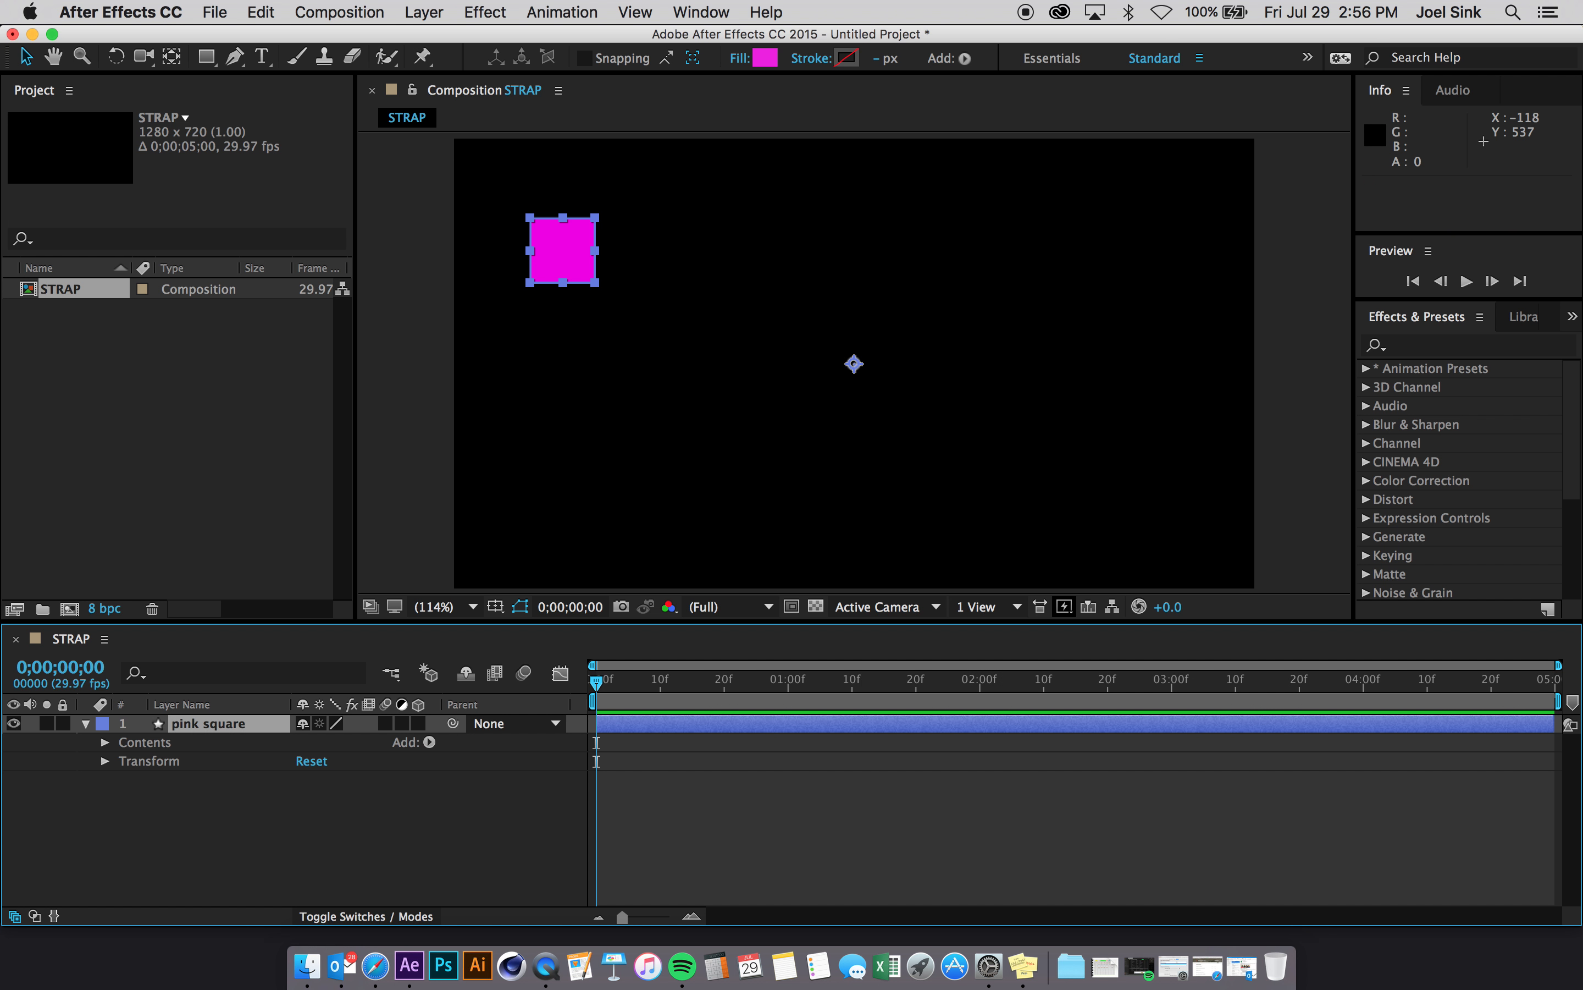
Expand the pink square's transform properties, try adjusting several values, and undo the changes.
left_click(104, 761)
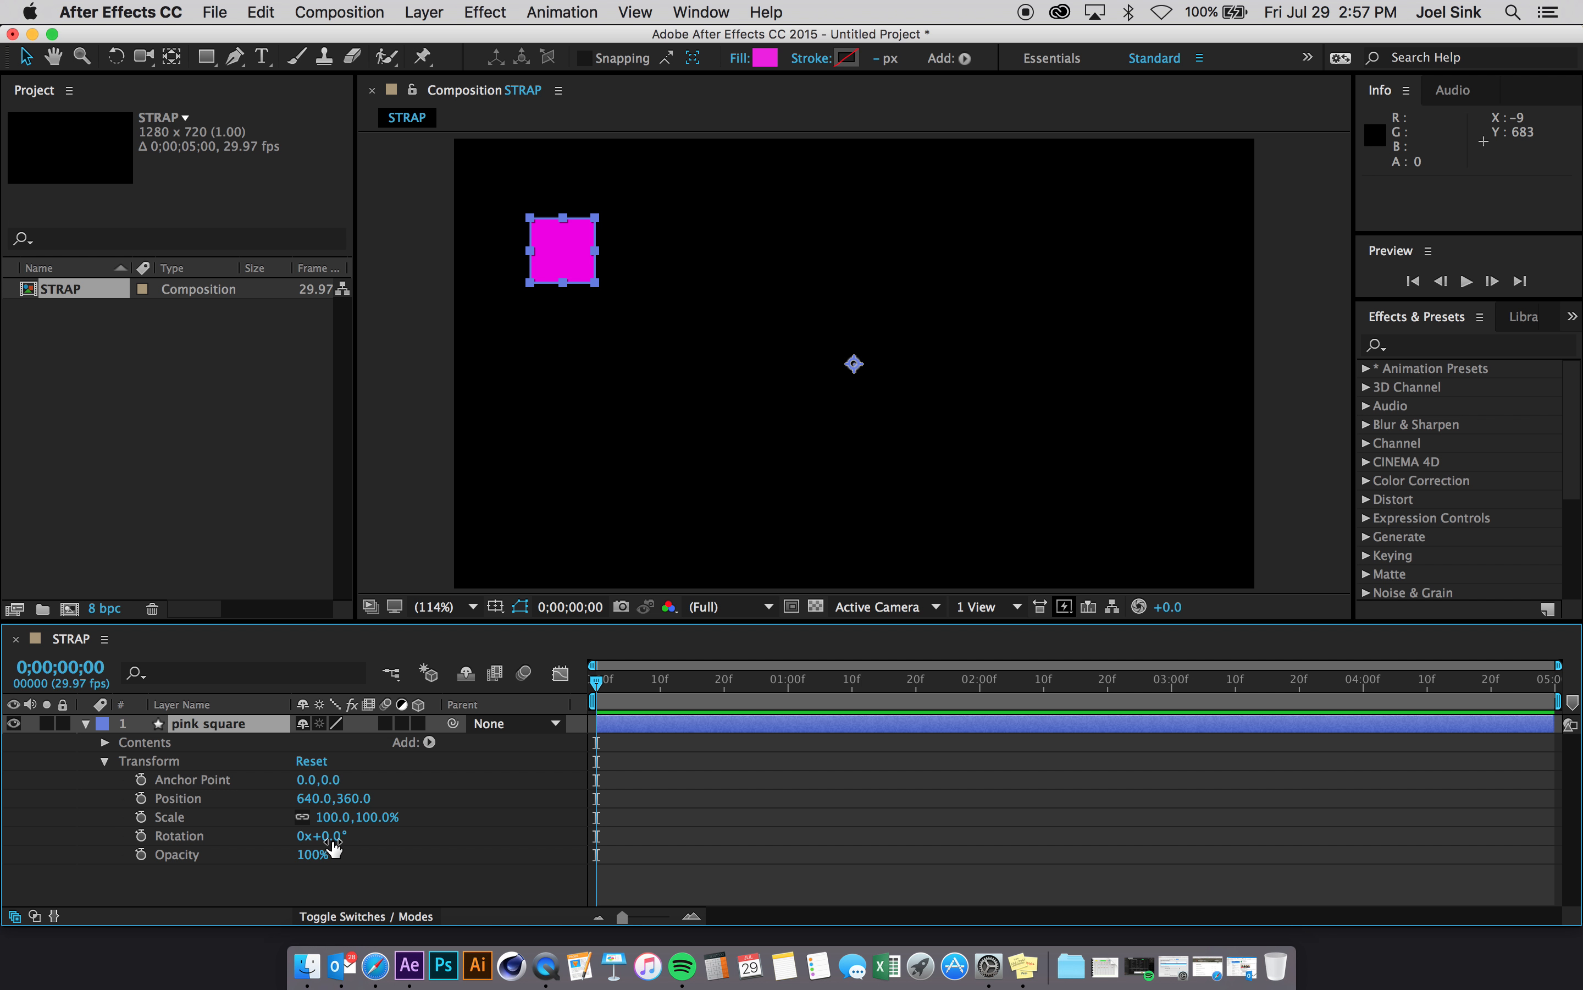
mouse_move(334, 848)
left_mouse_down()
mouse_move(359, 842)
mouse_move(245, 839)
mouse_move(598, 881)
mouse_move(278, 871)
mouse_move(357, 866)
left_mouse_up()
key("super+z")
mouse_move(315, 805)
left_mouse_down()
mouse_move(353, 801)
mouse_move(313, 798)
left_mouse_up()
left_click_drag(311, 852, 357, 853)
key("super+z")
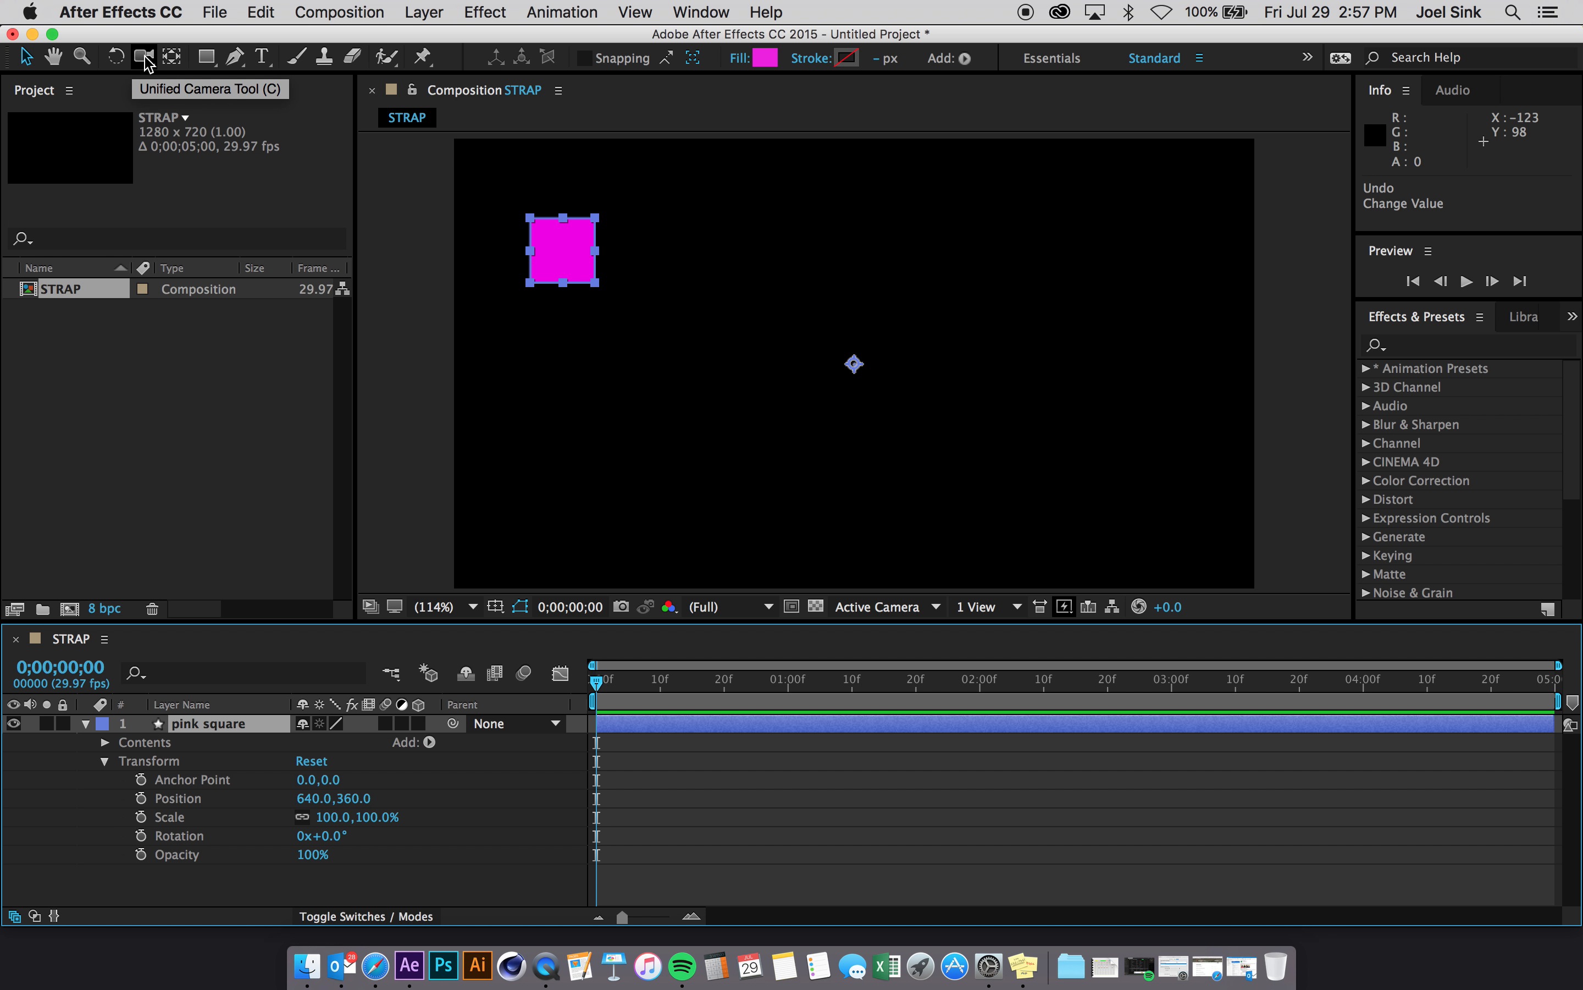
Move the pink square's anchor point to the centre of the square, then test its rotation and undo the test.
left_click(173, 57)
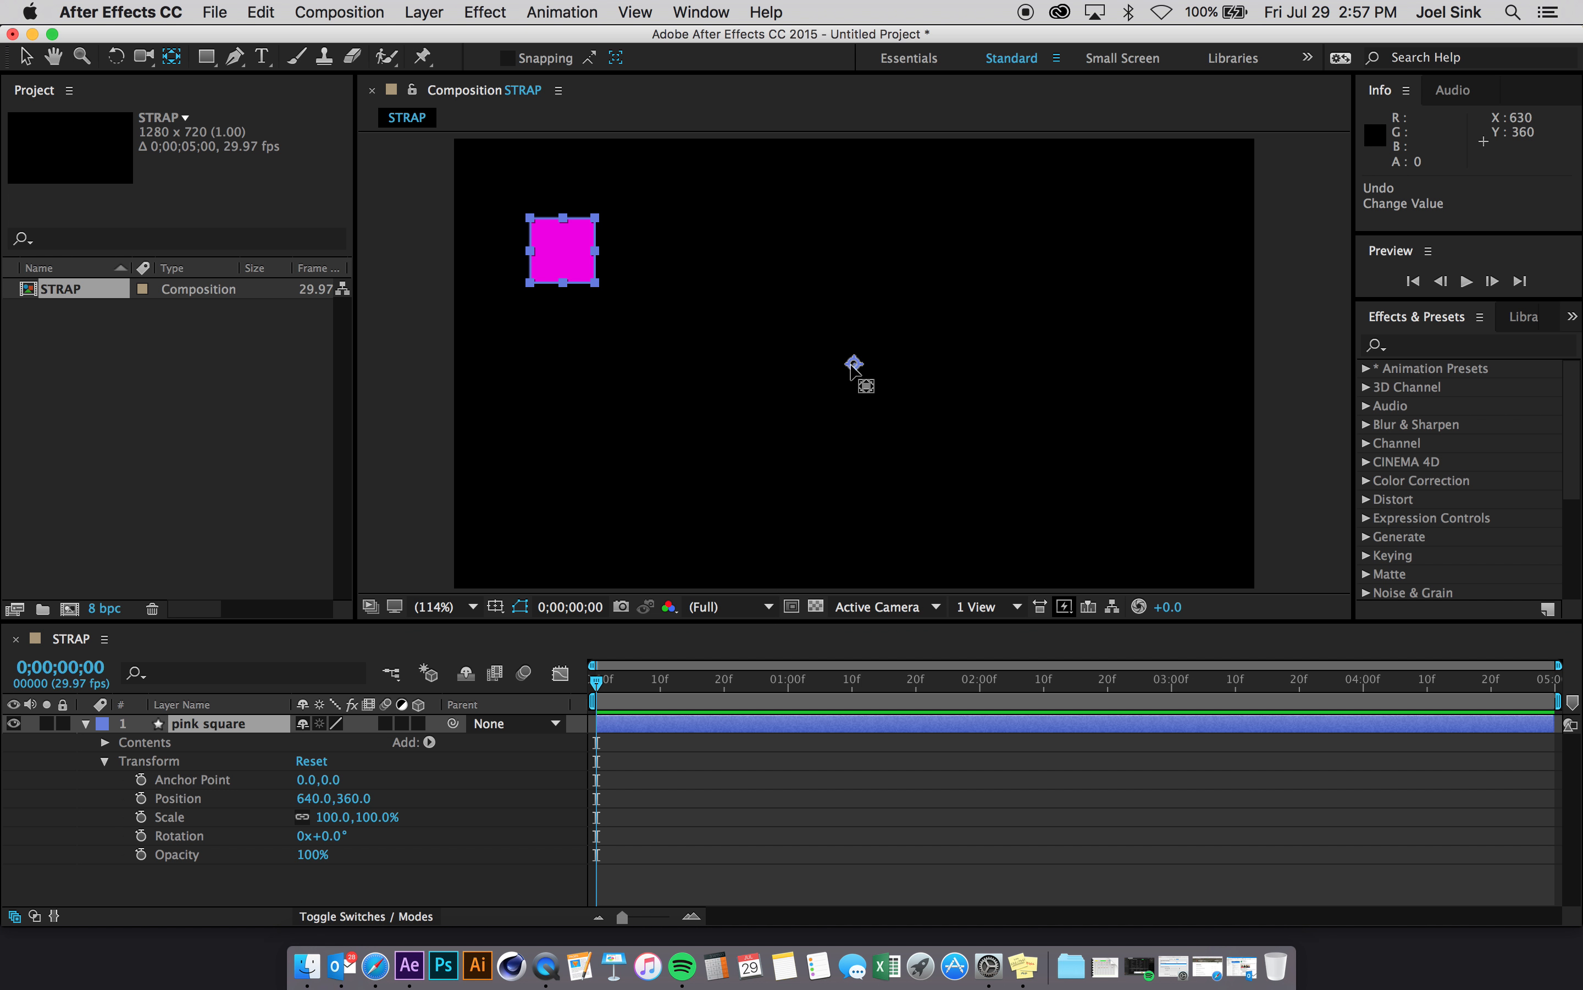
left_click_drag(855, 365, 567, 259)
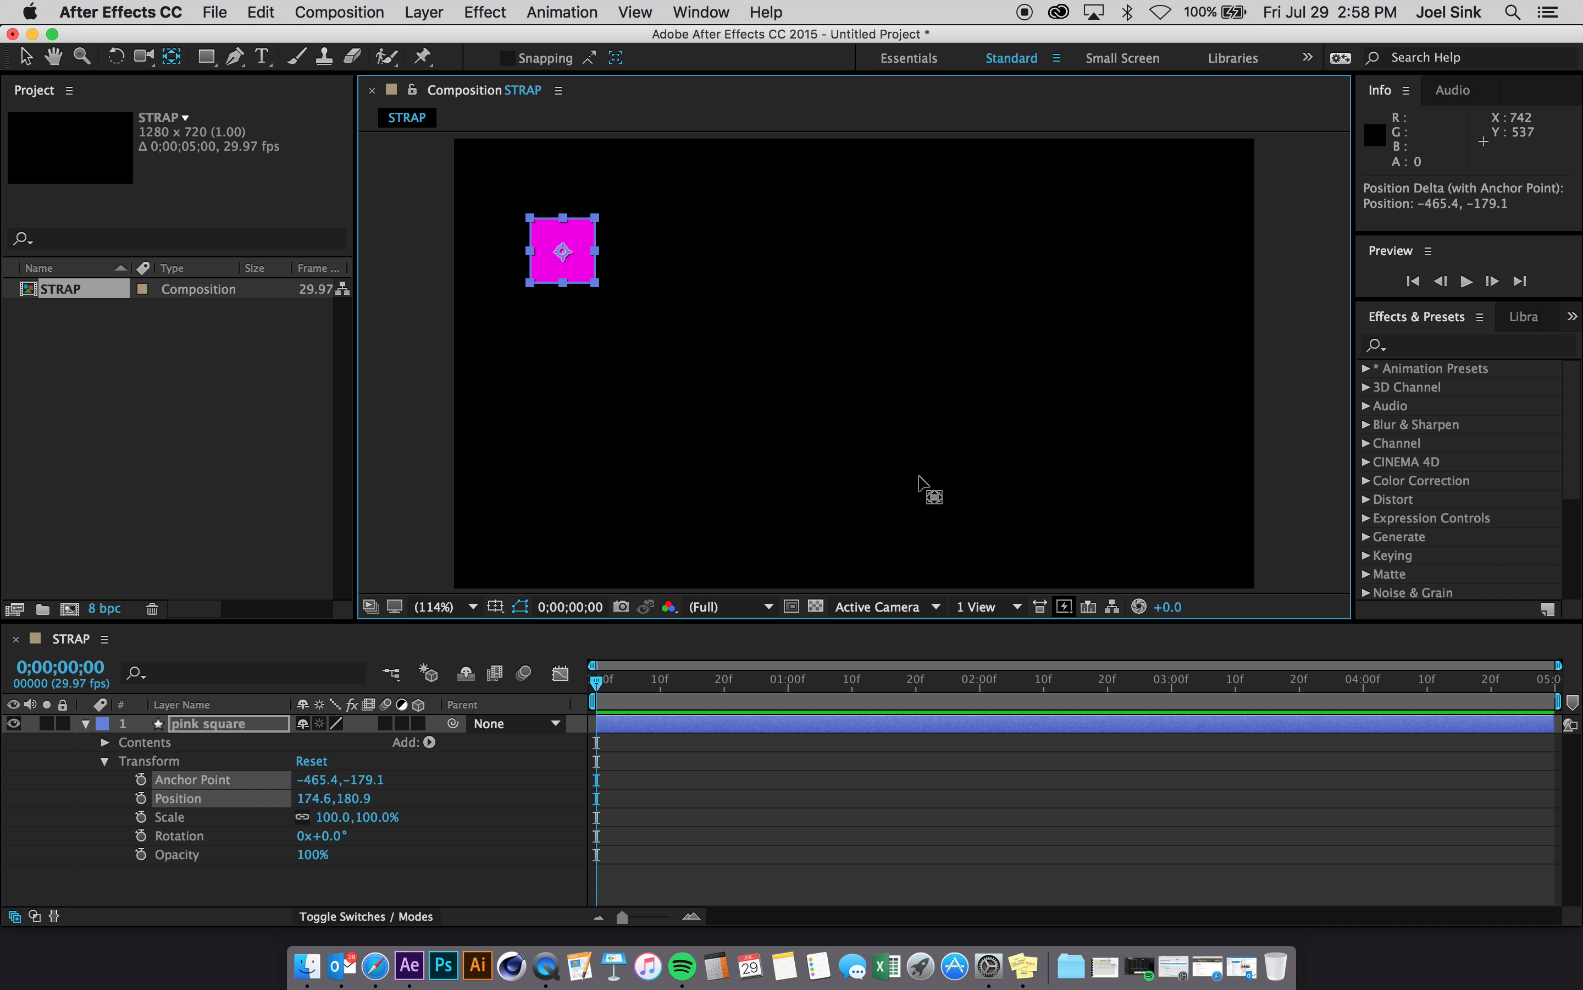
left_click(27, 59)
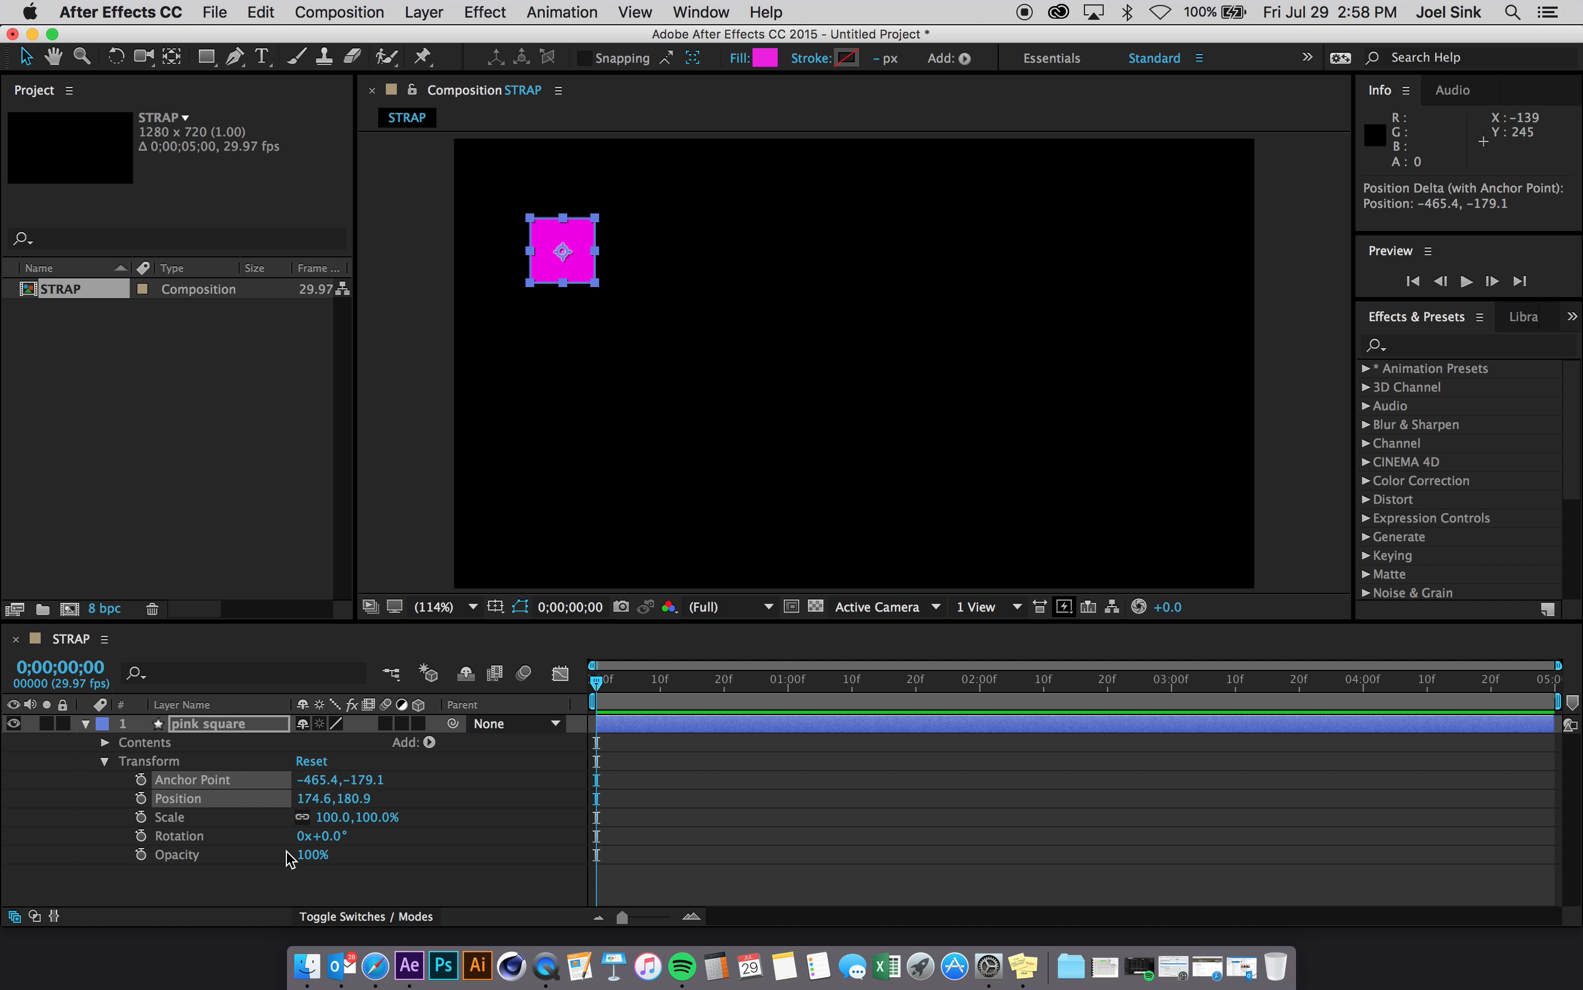
mouse_move(333, 836)
left_mouse_down()
mouse_move(391, 835)
mouse_move(277, 822)
mouse_move(416, 835)
mouse_move(344, 835)
left_mouse_up()
key("super+z")
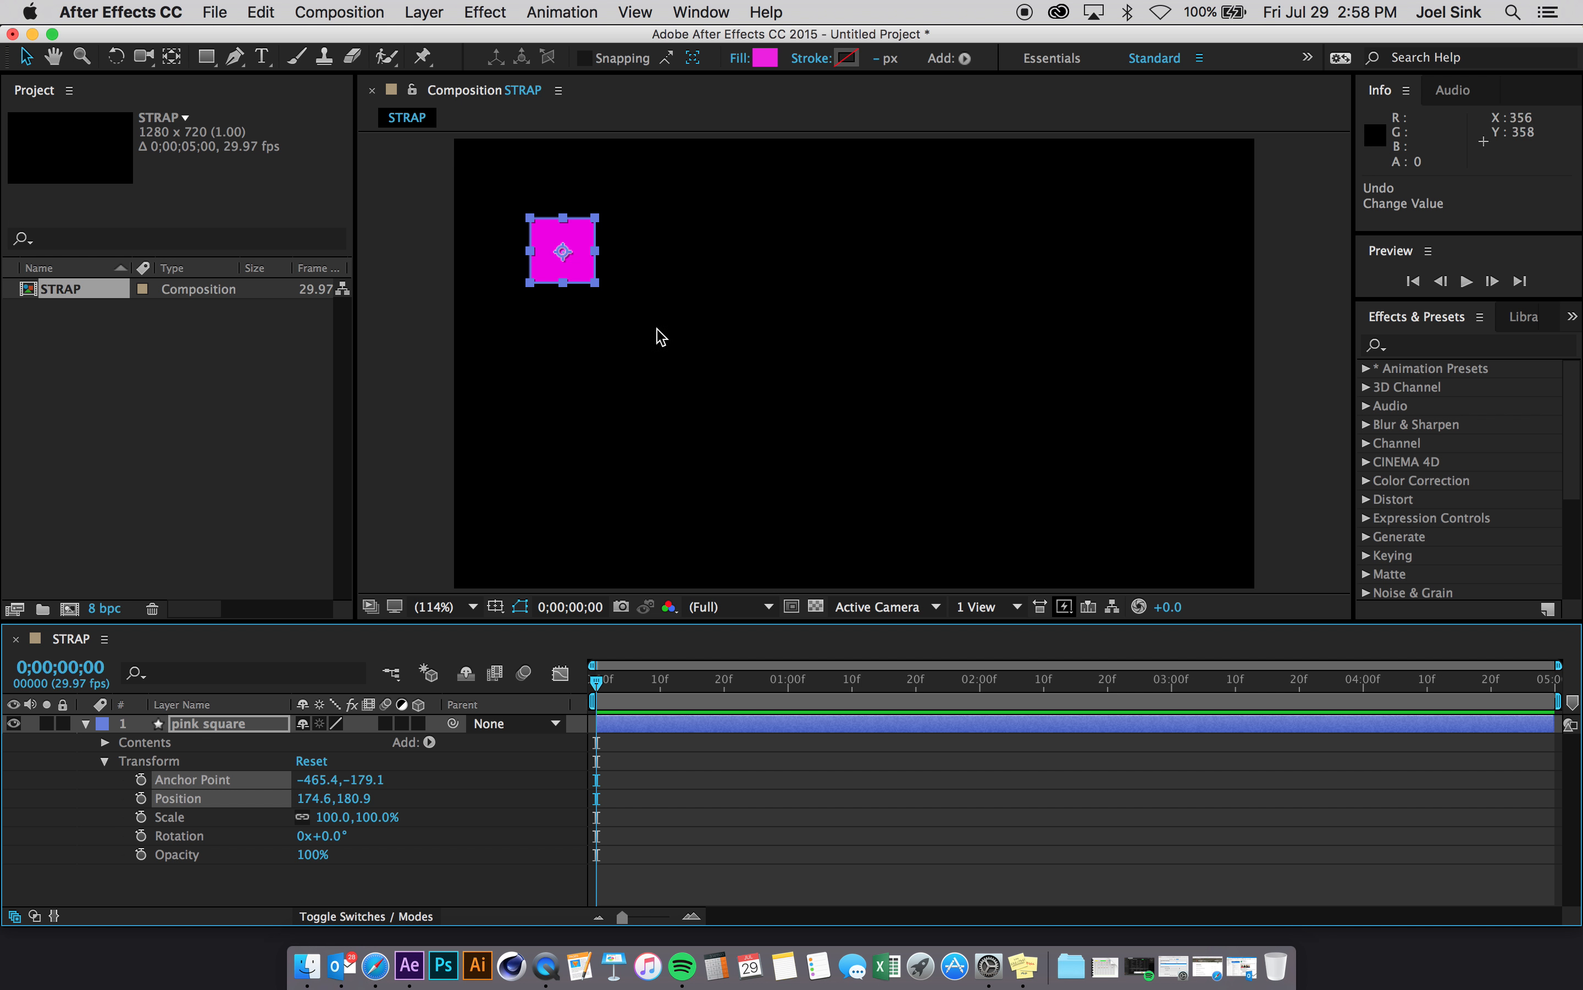
Move the pink square to about 145, 397 and set a Position keyframe at 0;00;00;00.
left_click_drag(573, 261, 560, 399)
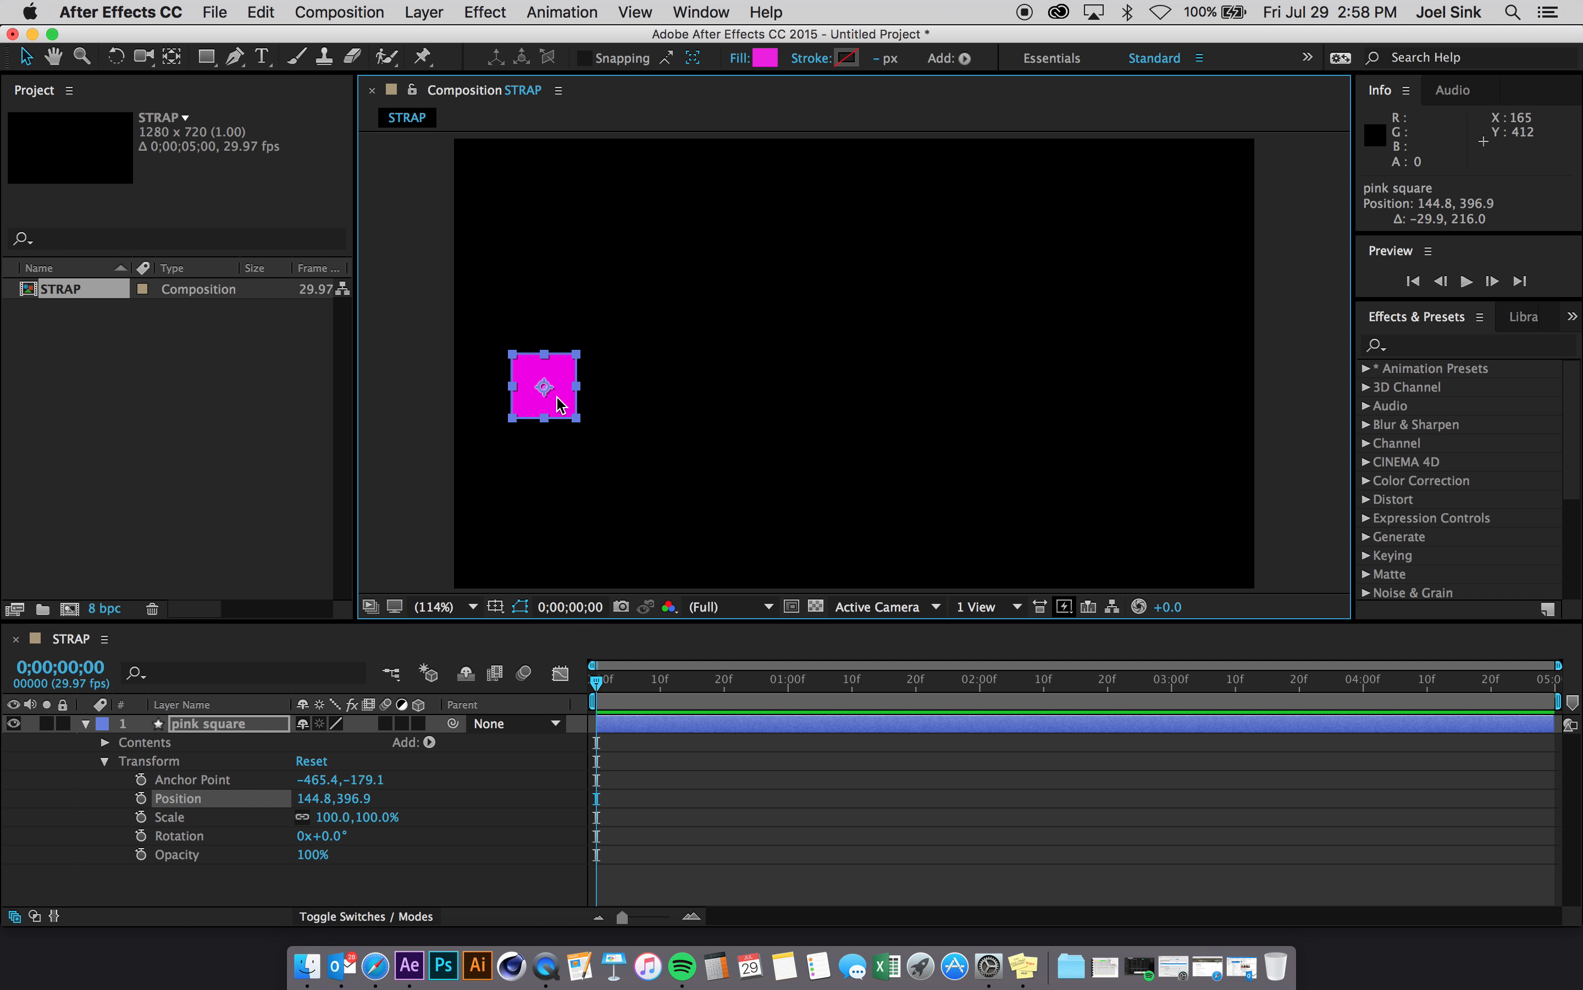
left_click(599, 686)
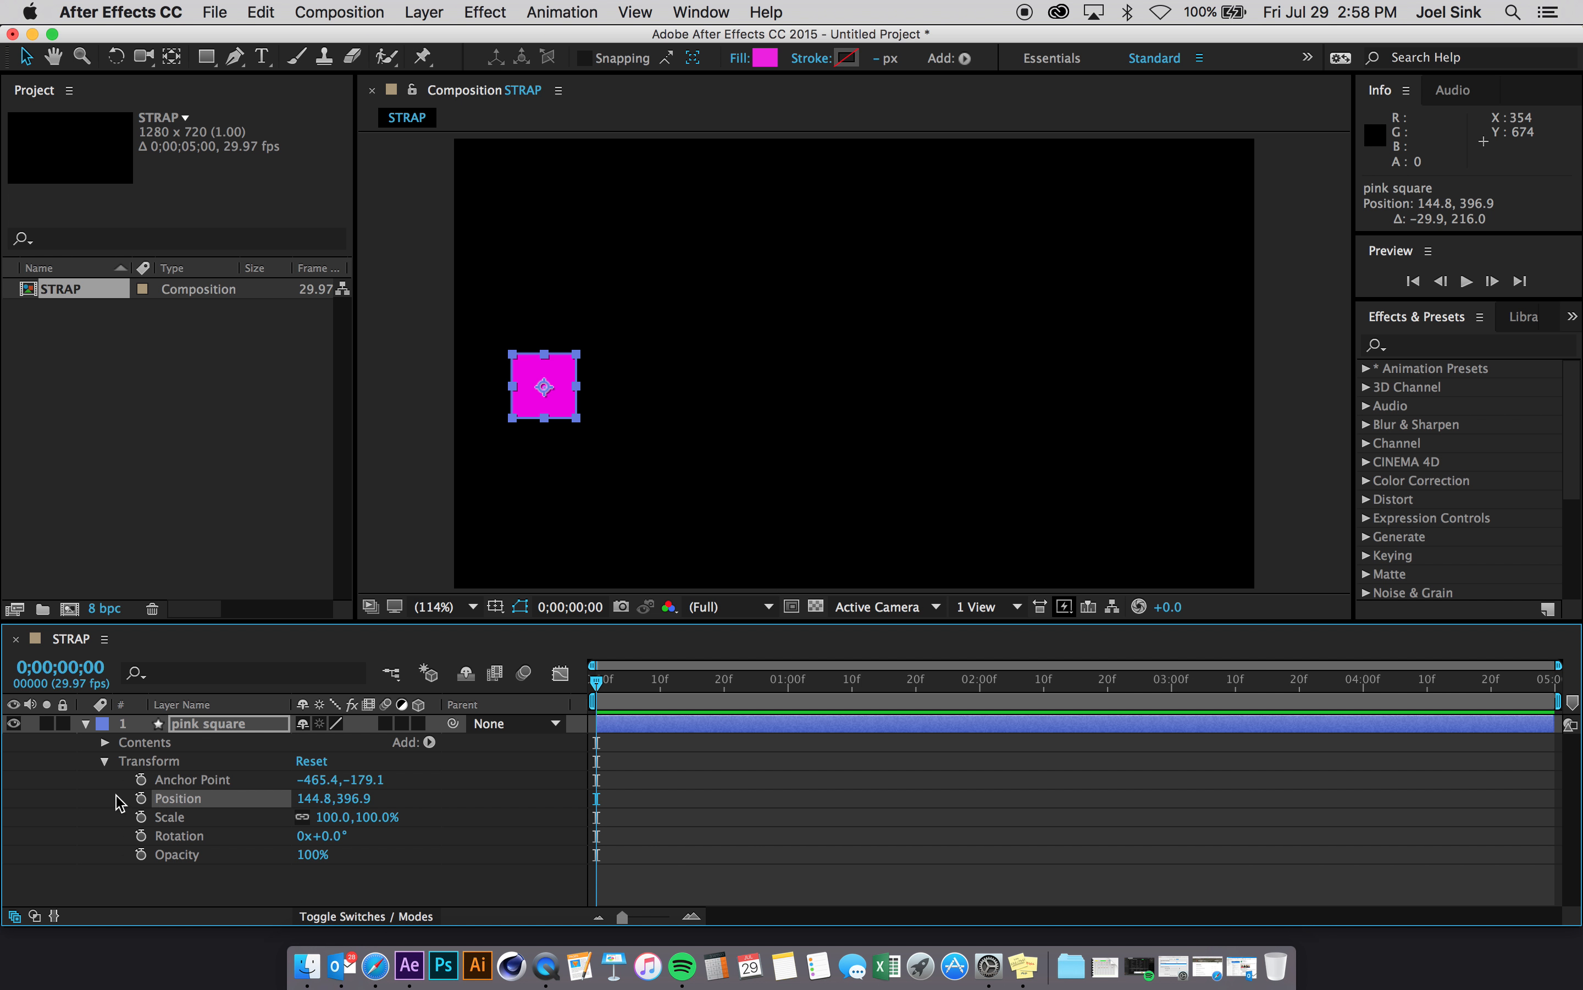
left_click(141, 798)
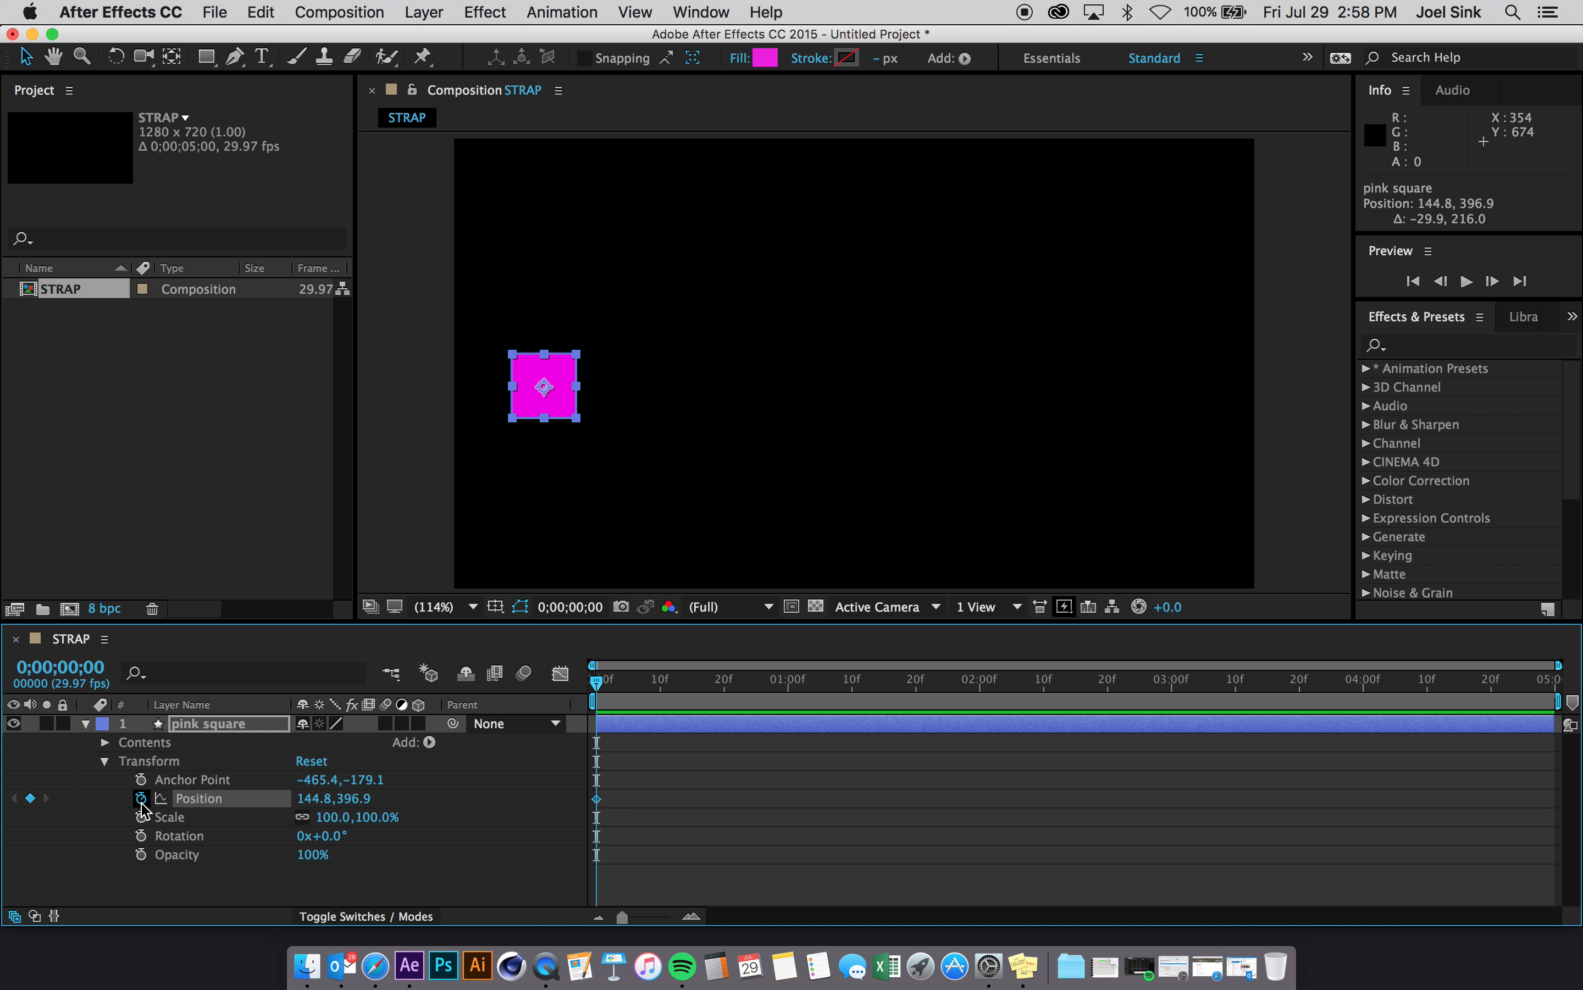
At 0;00;02;00, move the pink square horizontally to about 1119, 397 to create a second Position keyframe.
left_click_drag(596, 684, 628, 684)
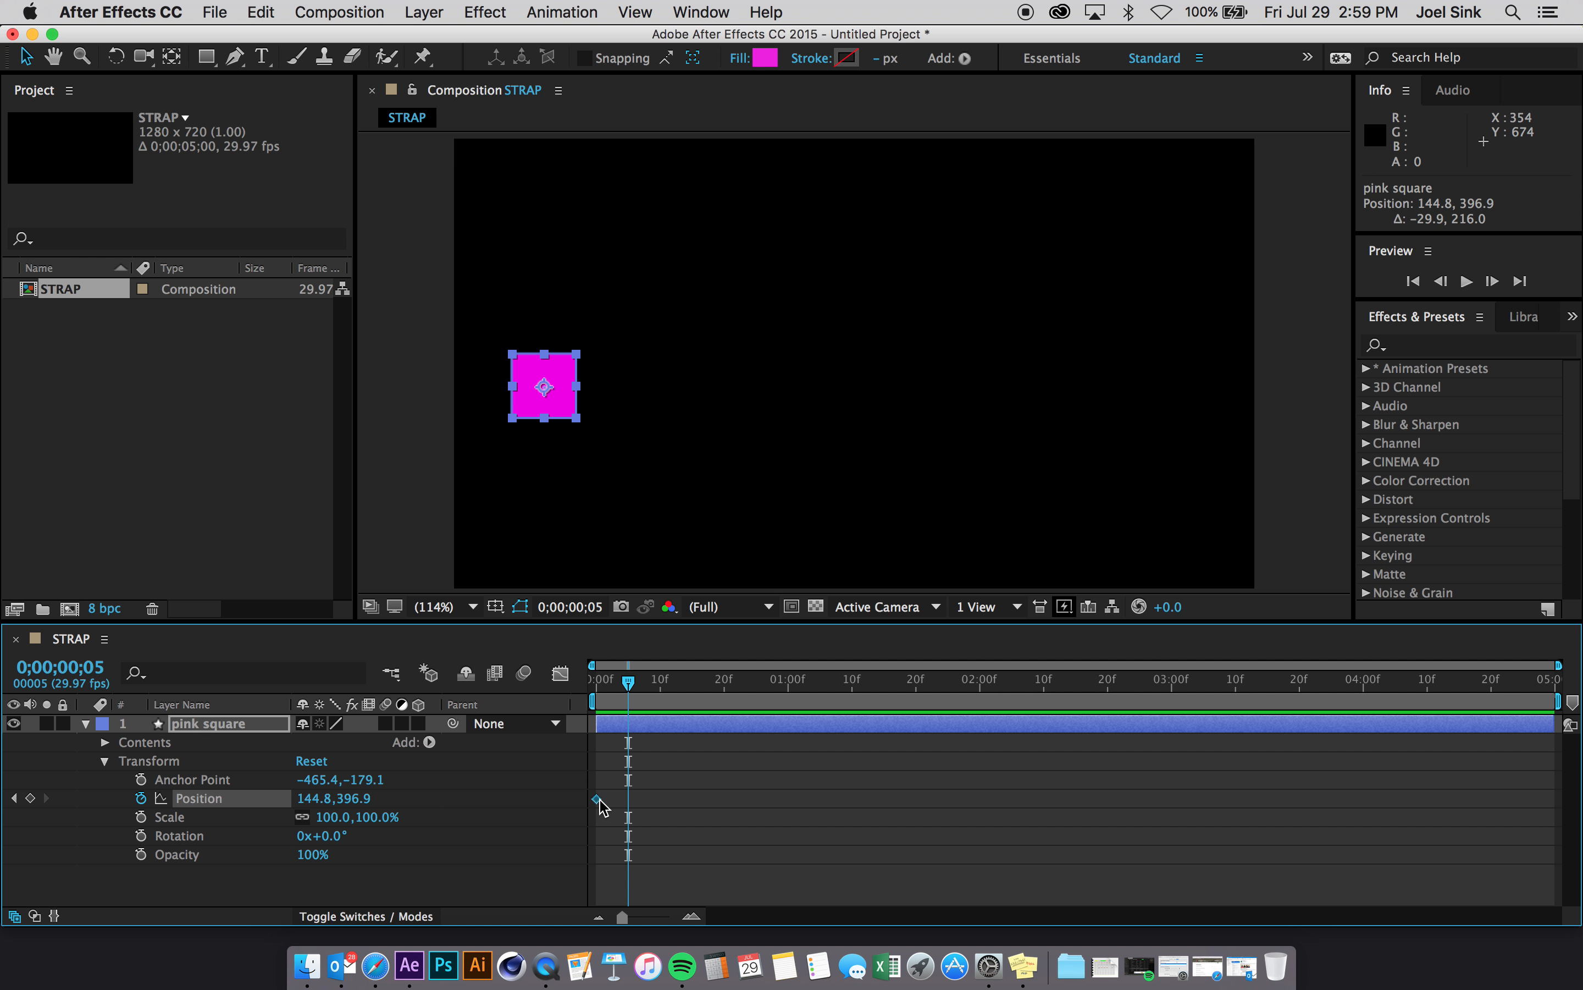
mouse_move(603, 806)
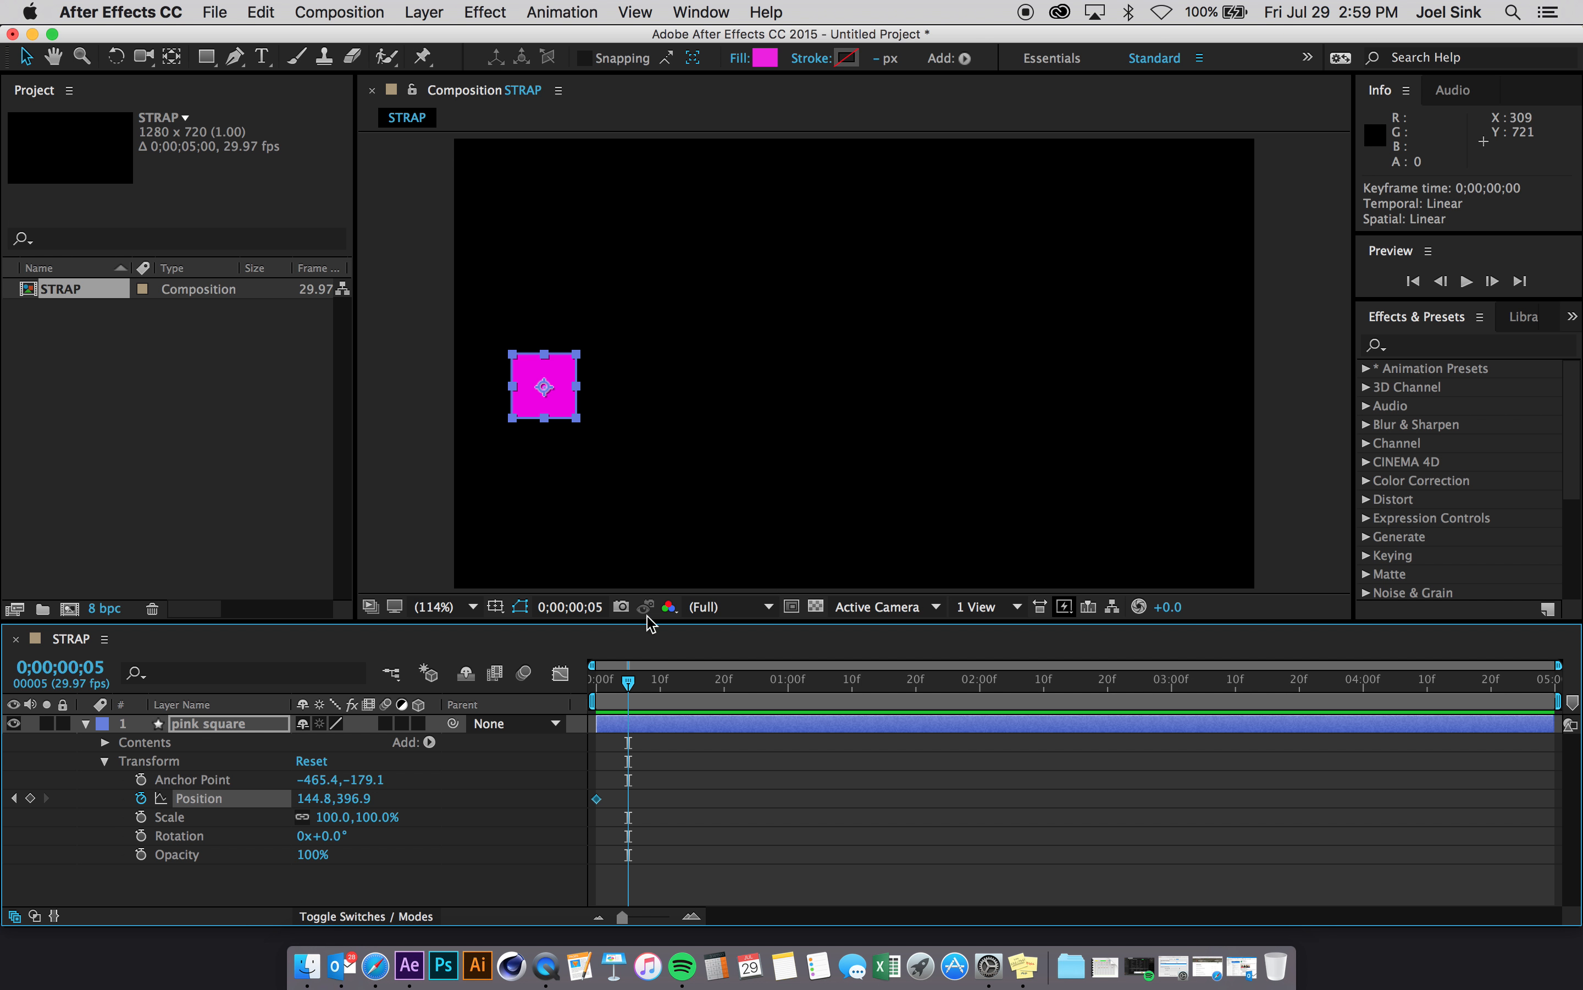
left_click_drag(628, 684, 982, 753)
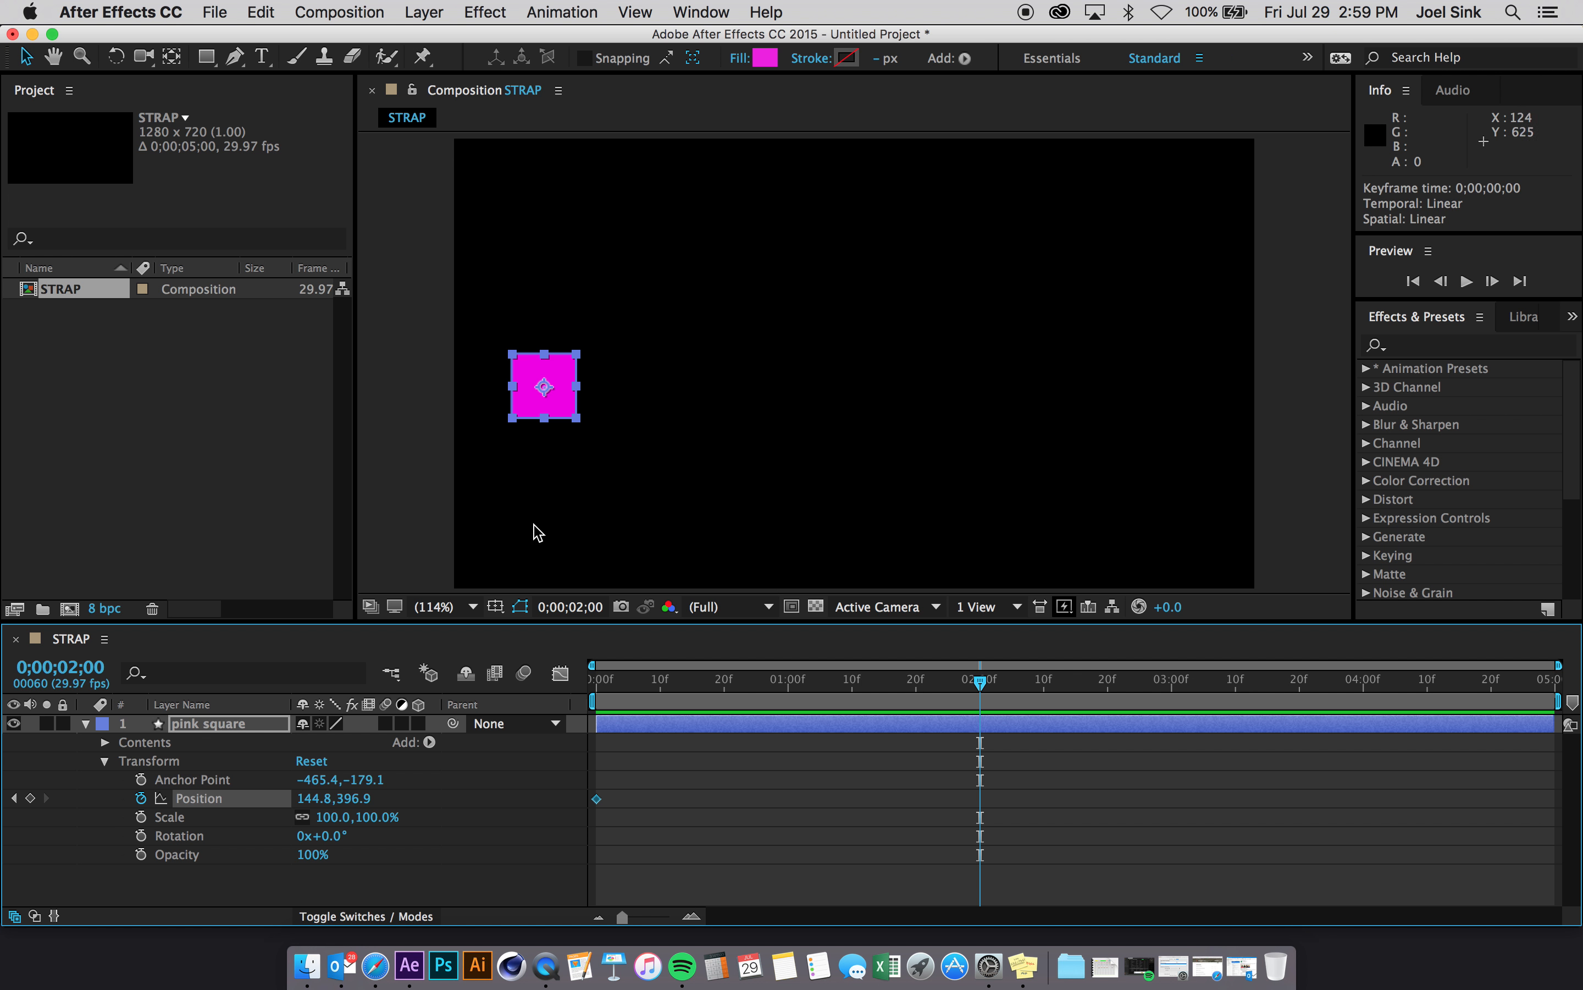
left_click_drag(566, 402, 1169, 426)
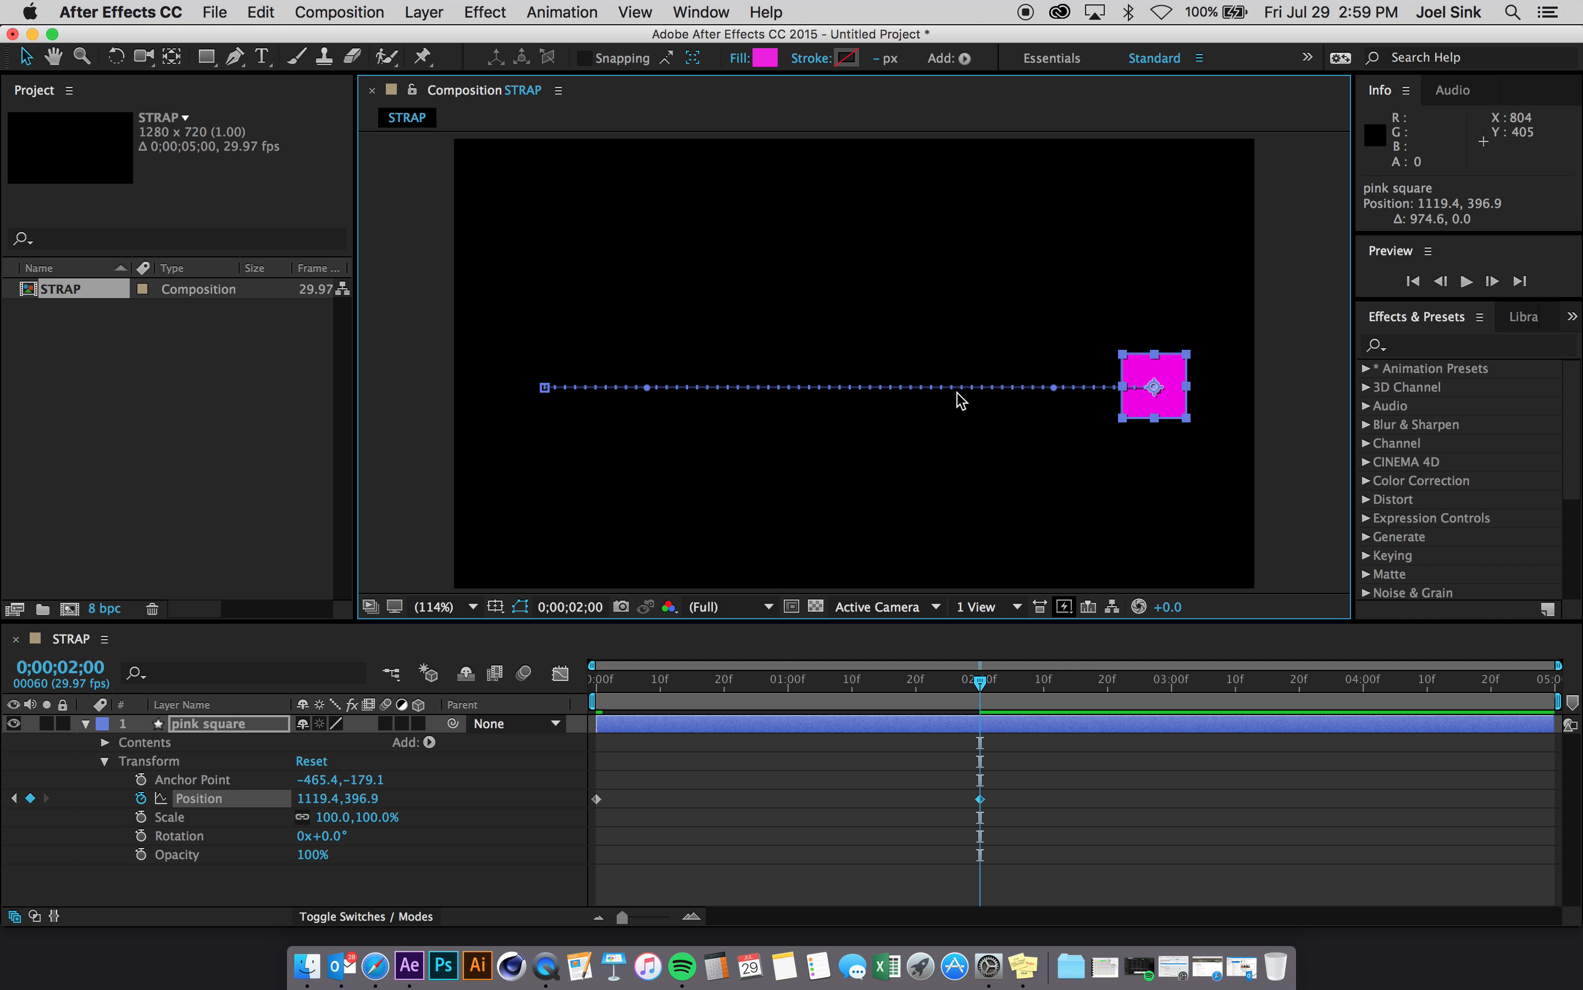
Bend the square's motion path into an S-curve, pulling the start handle upward and the end handle downward.
left_click_drag(648, 387, 720, 289)
left_click_drag(1054, 389, 864, 518)
left_click_drag(719, 288, 856, 262)
left_click_drag(867, 520, 832, 551)
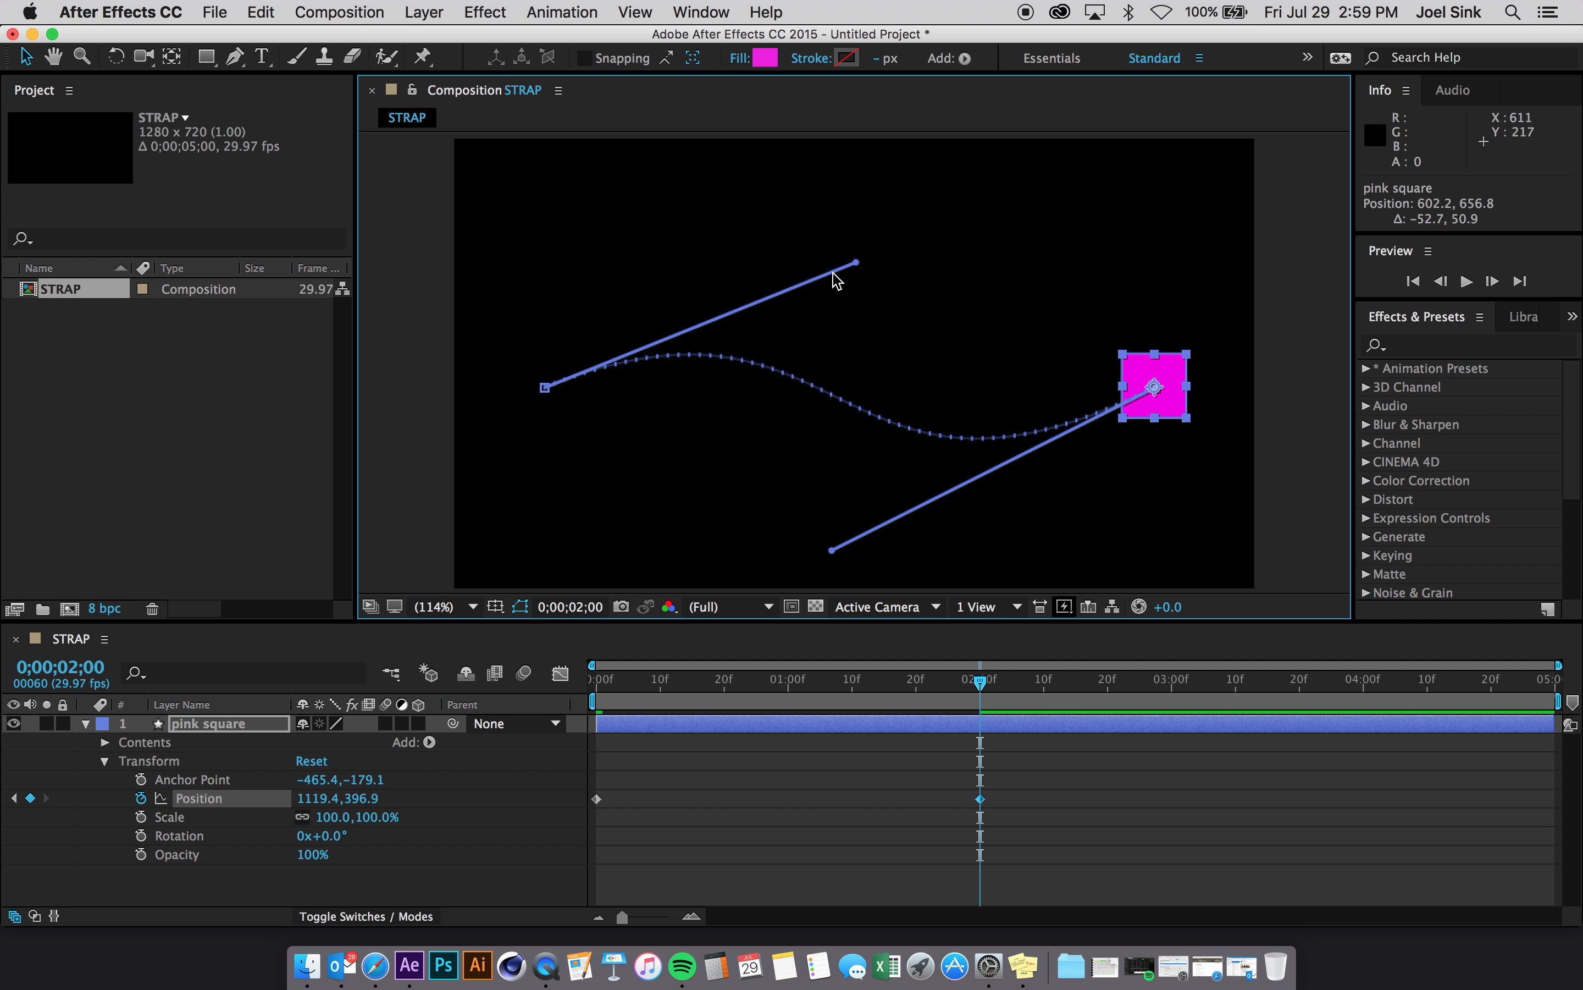
Extend the motion path's start handle further outward and play the square's curved motion from the beginning.
left_click_drag(857, 264, 902, 257)
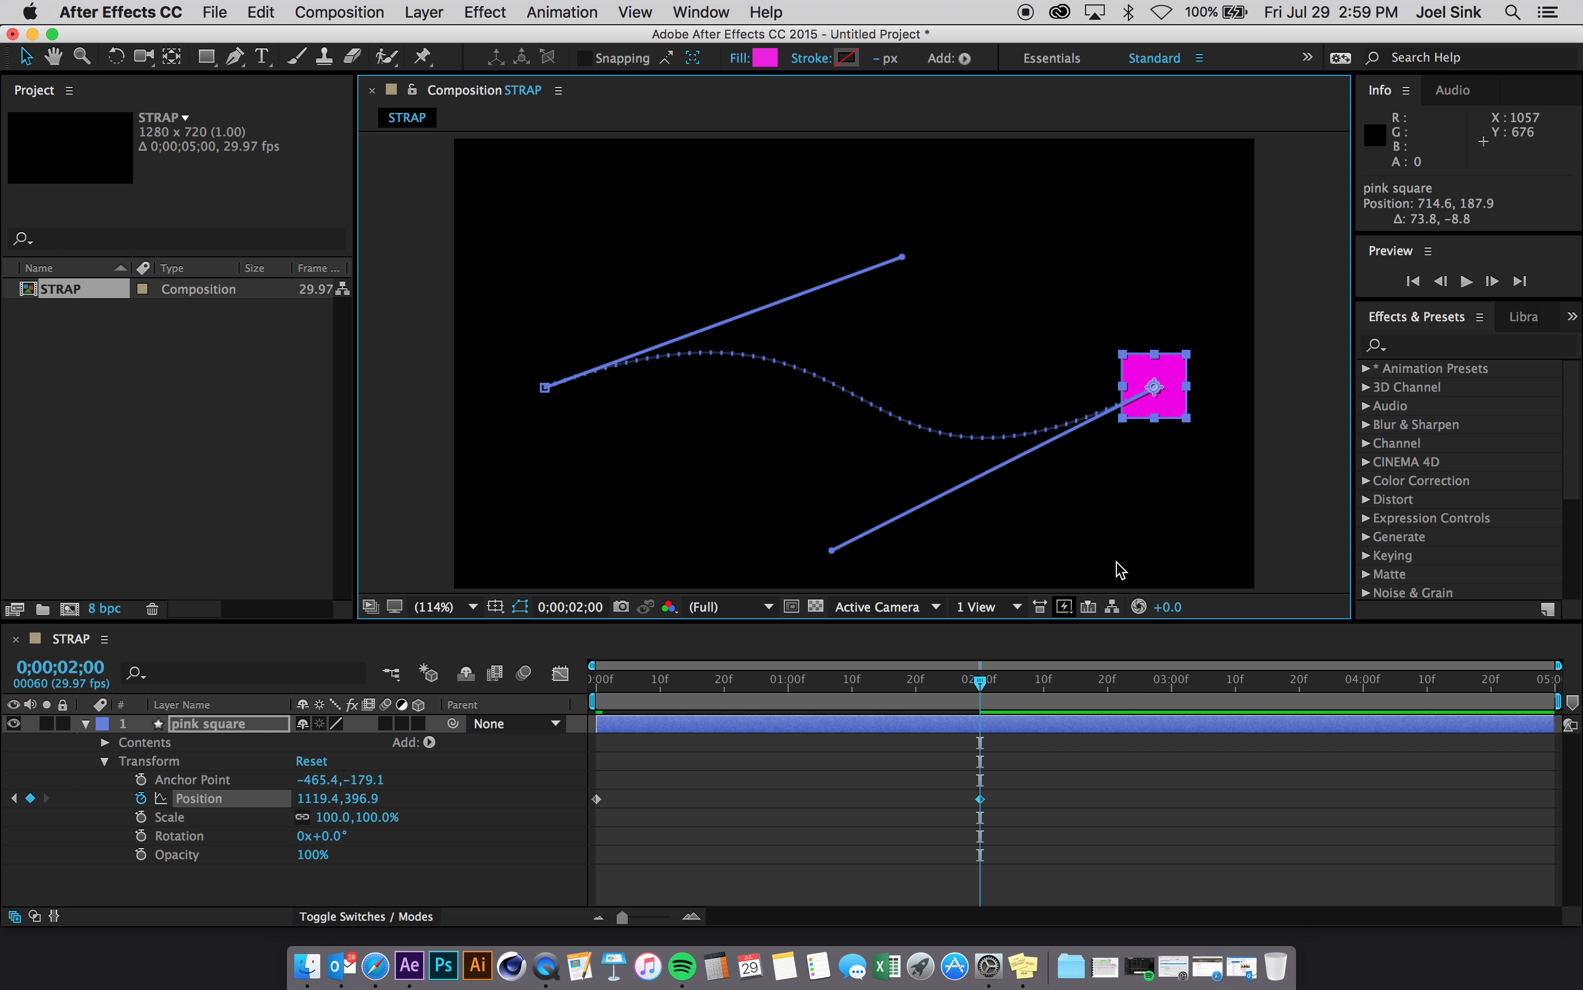
left_click_drag(987, 692, 1038, 683)
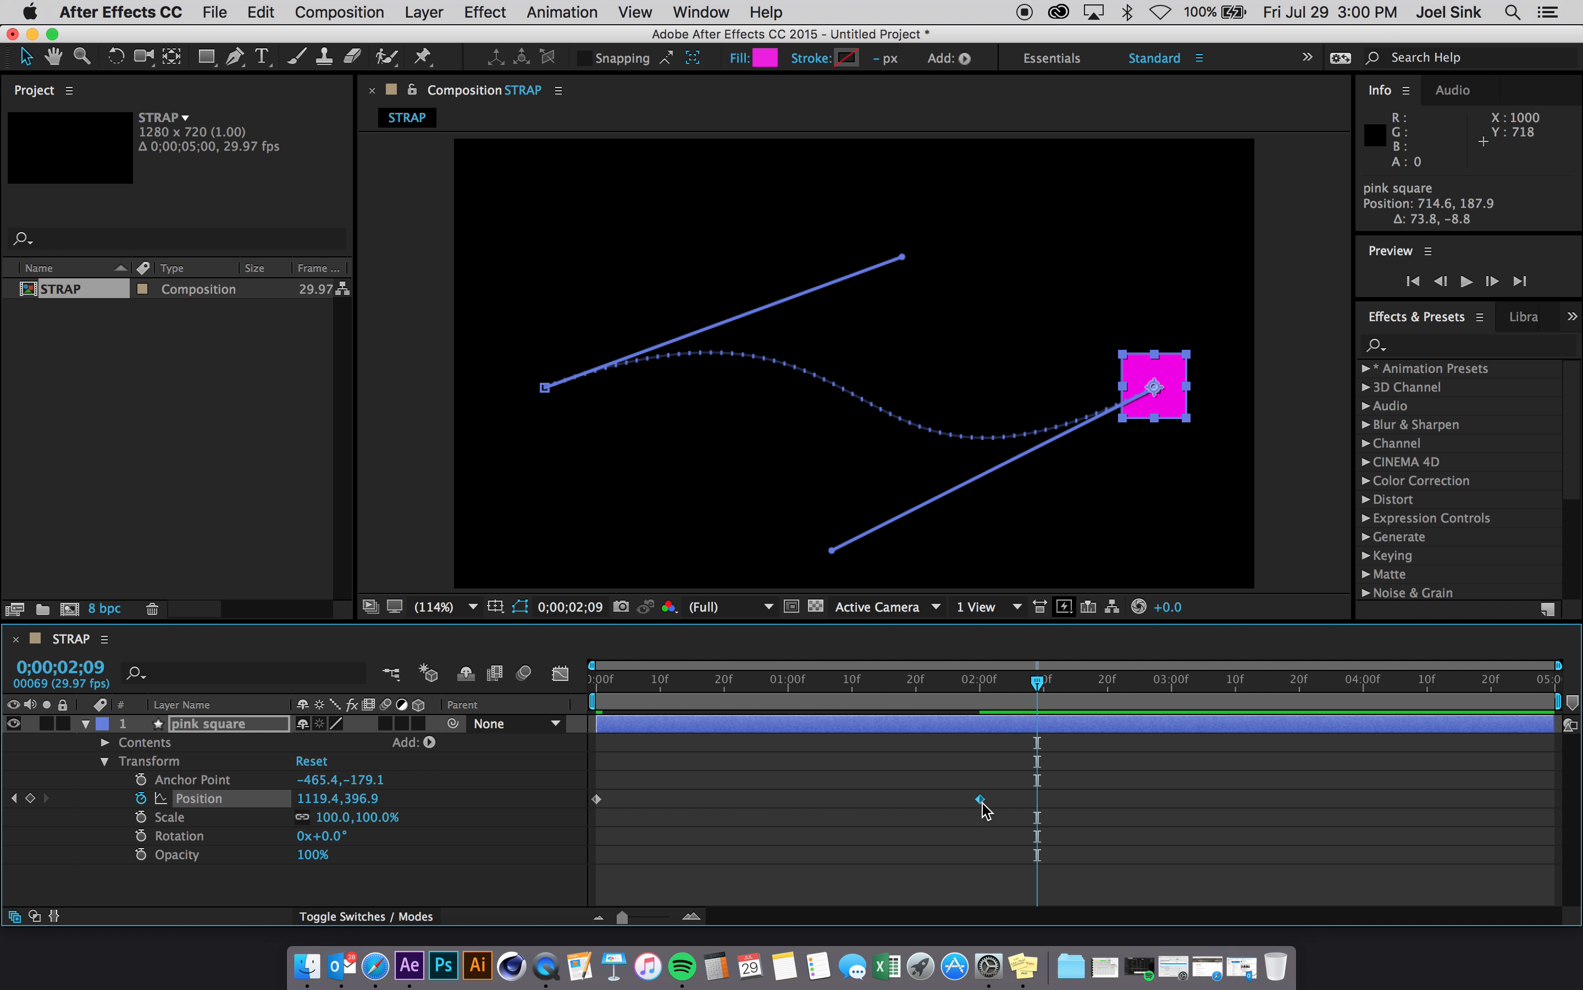
mouse_move(983, 805)
left_click_drag(1037, 682, 335, 677)
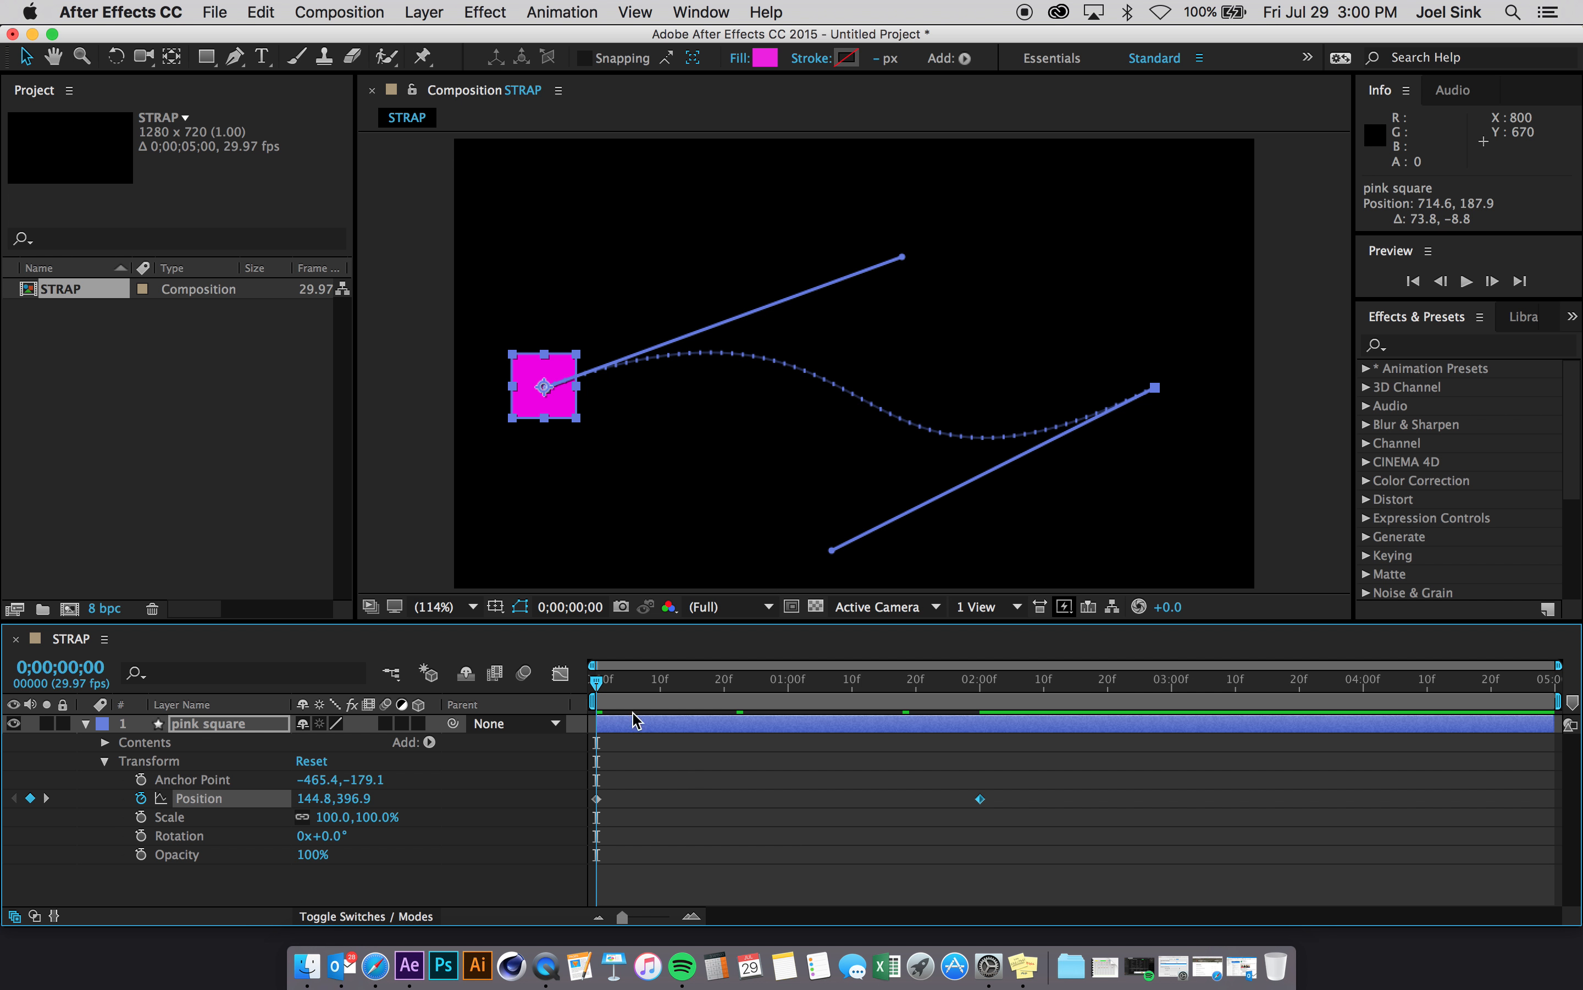
key("space")
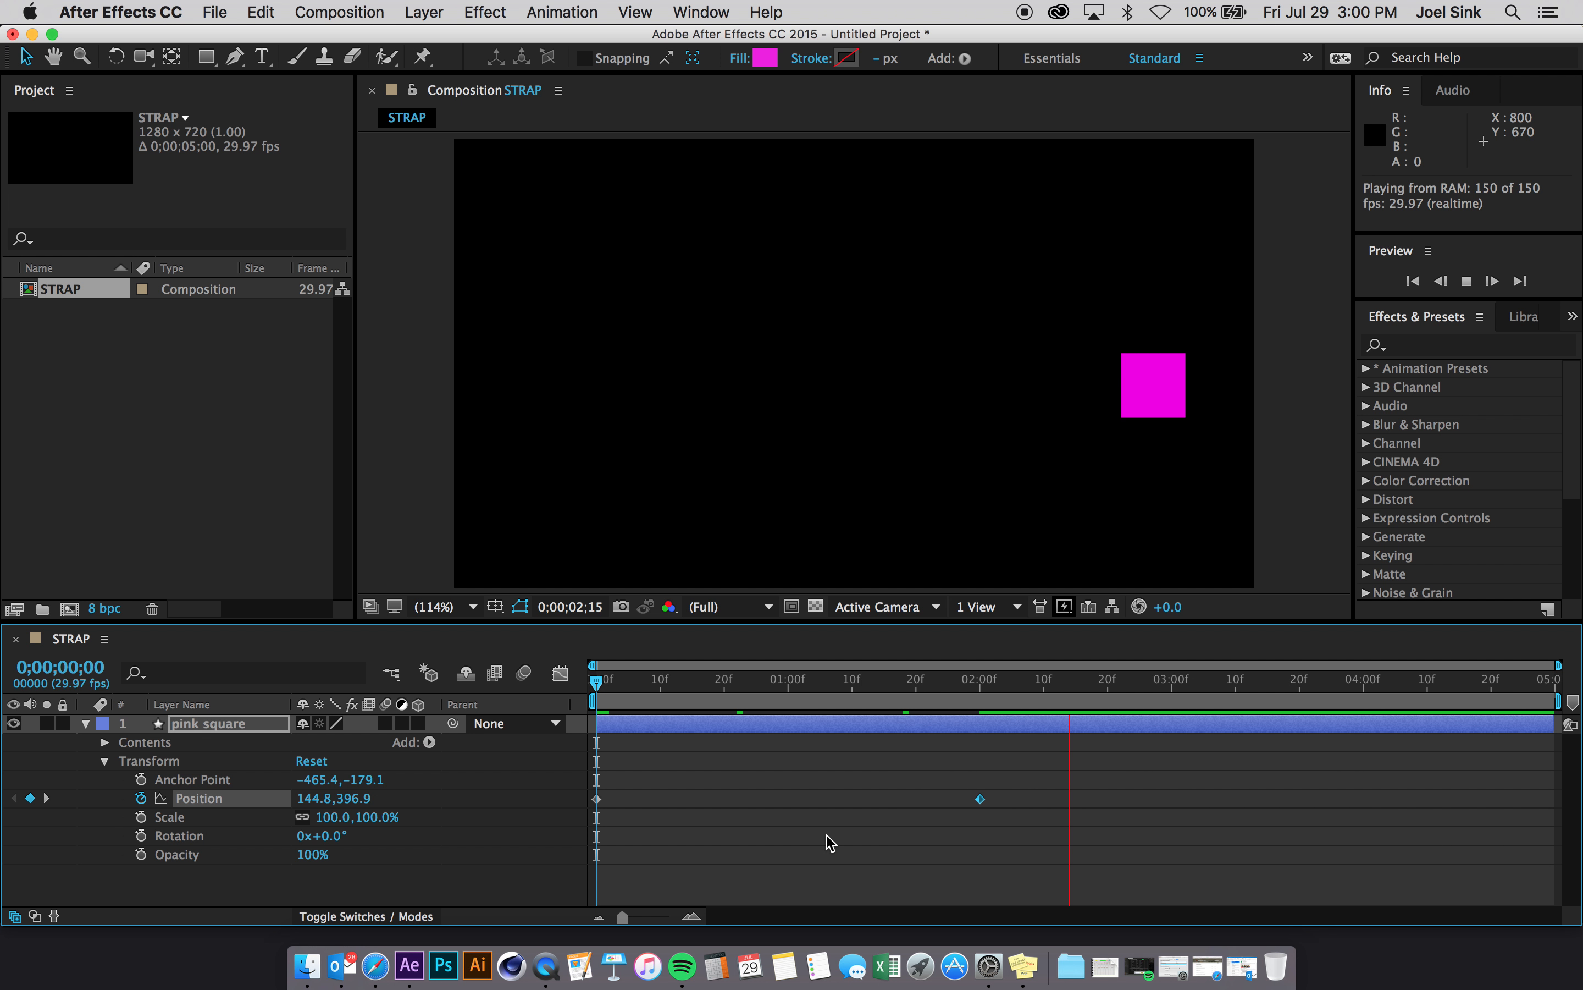
key("space")
Keyframe the pink square's Scale at 0;00;00;00 and add a second Scale keyframe of 200% at 0;00;02;00.
left_click_drag(1122, 681, 488, 667)
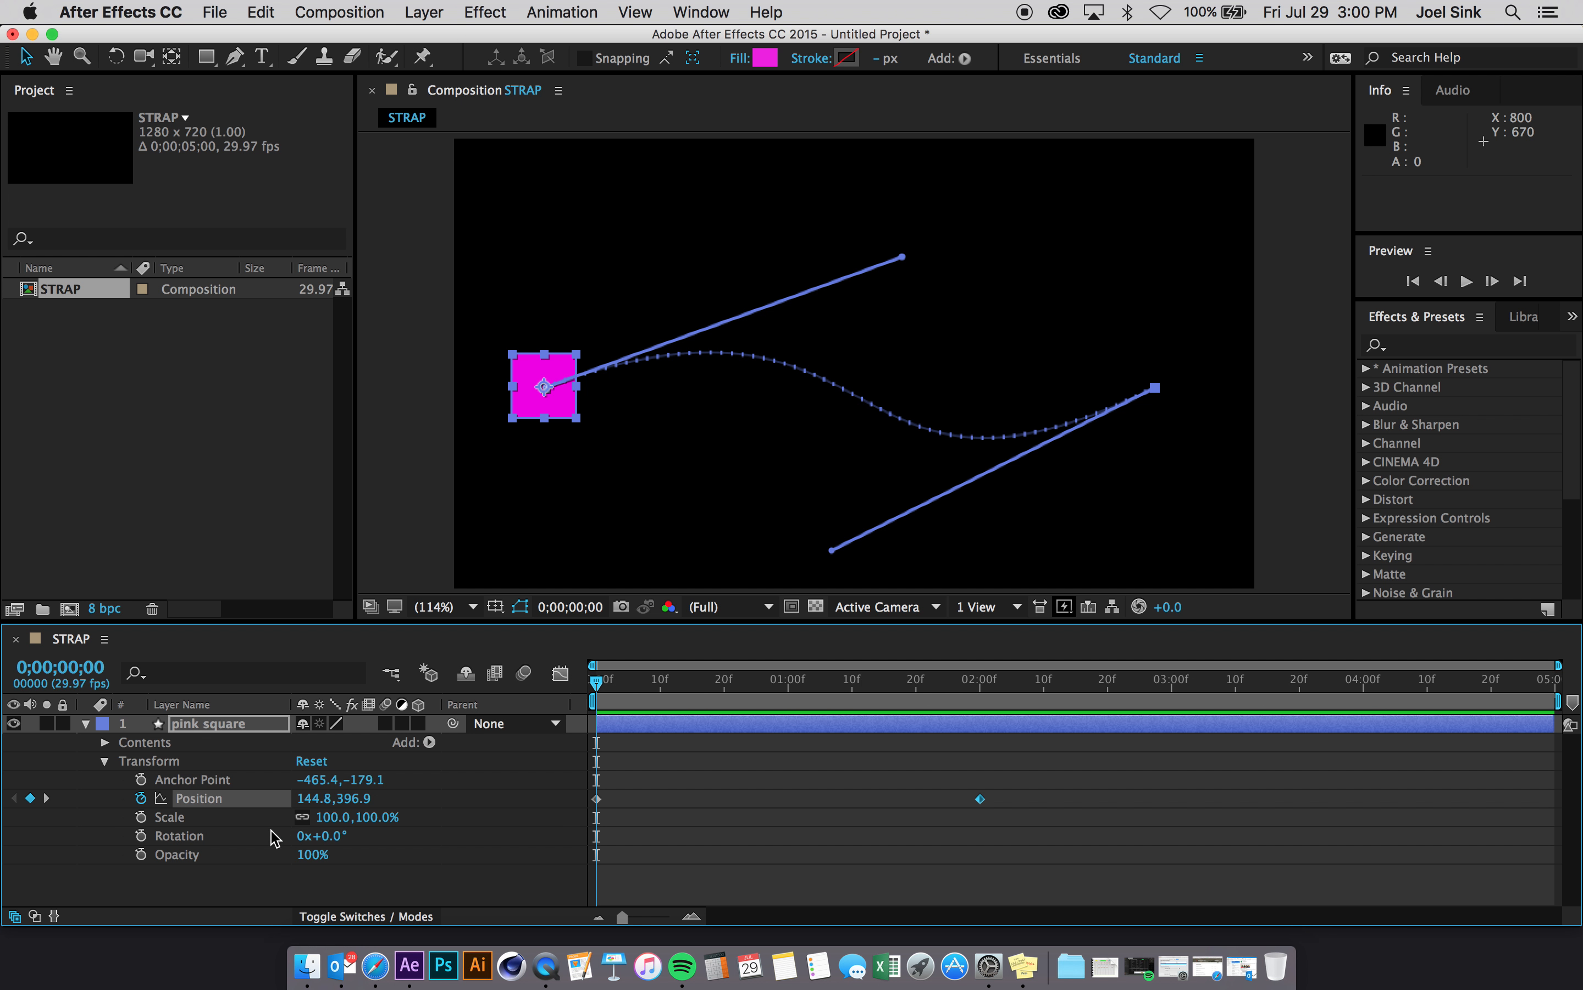
left_click(141, 817)
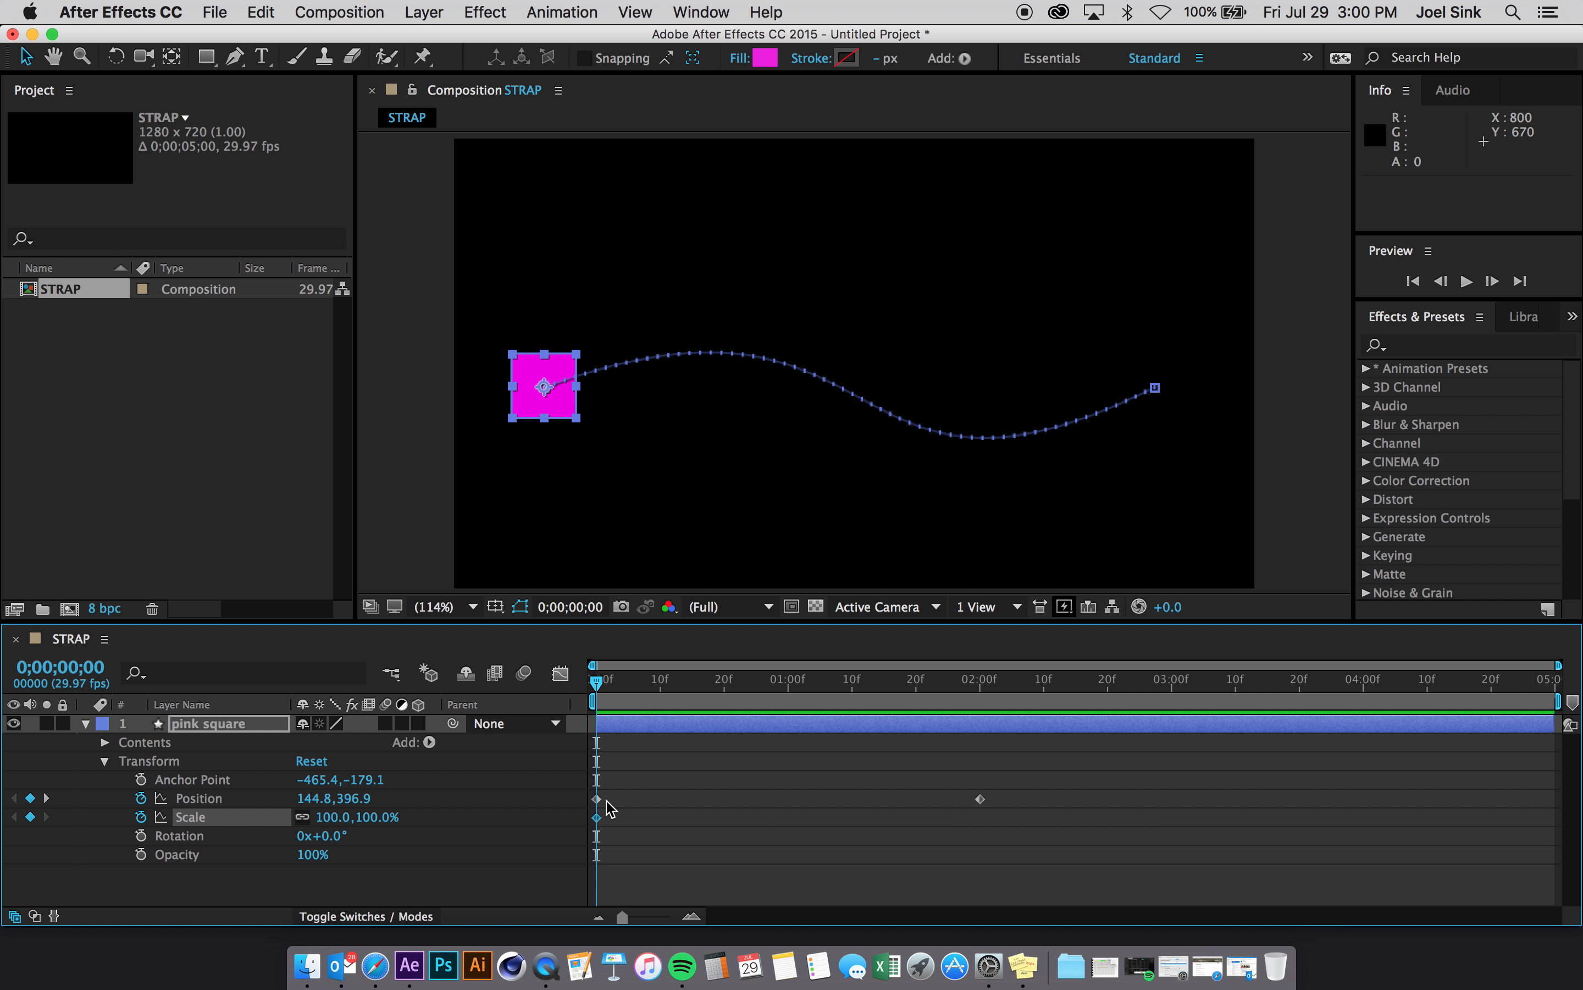
left_click_drag(601, 686, 984, 752)
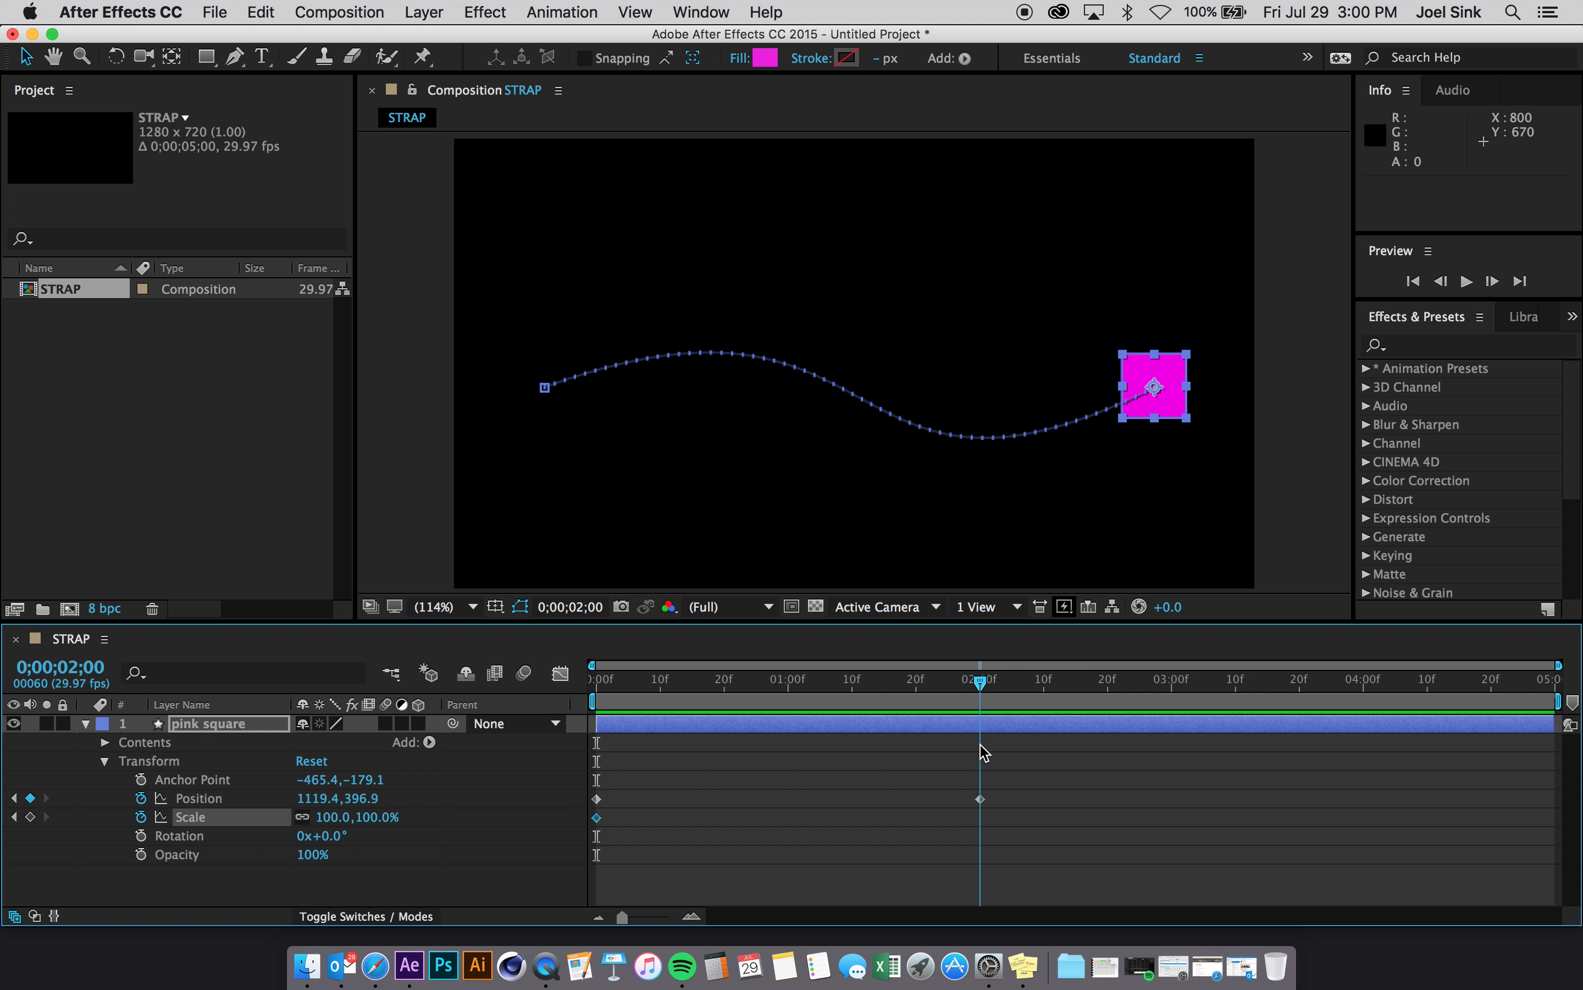
left_click(327, 818)
type("2")
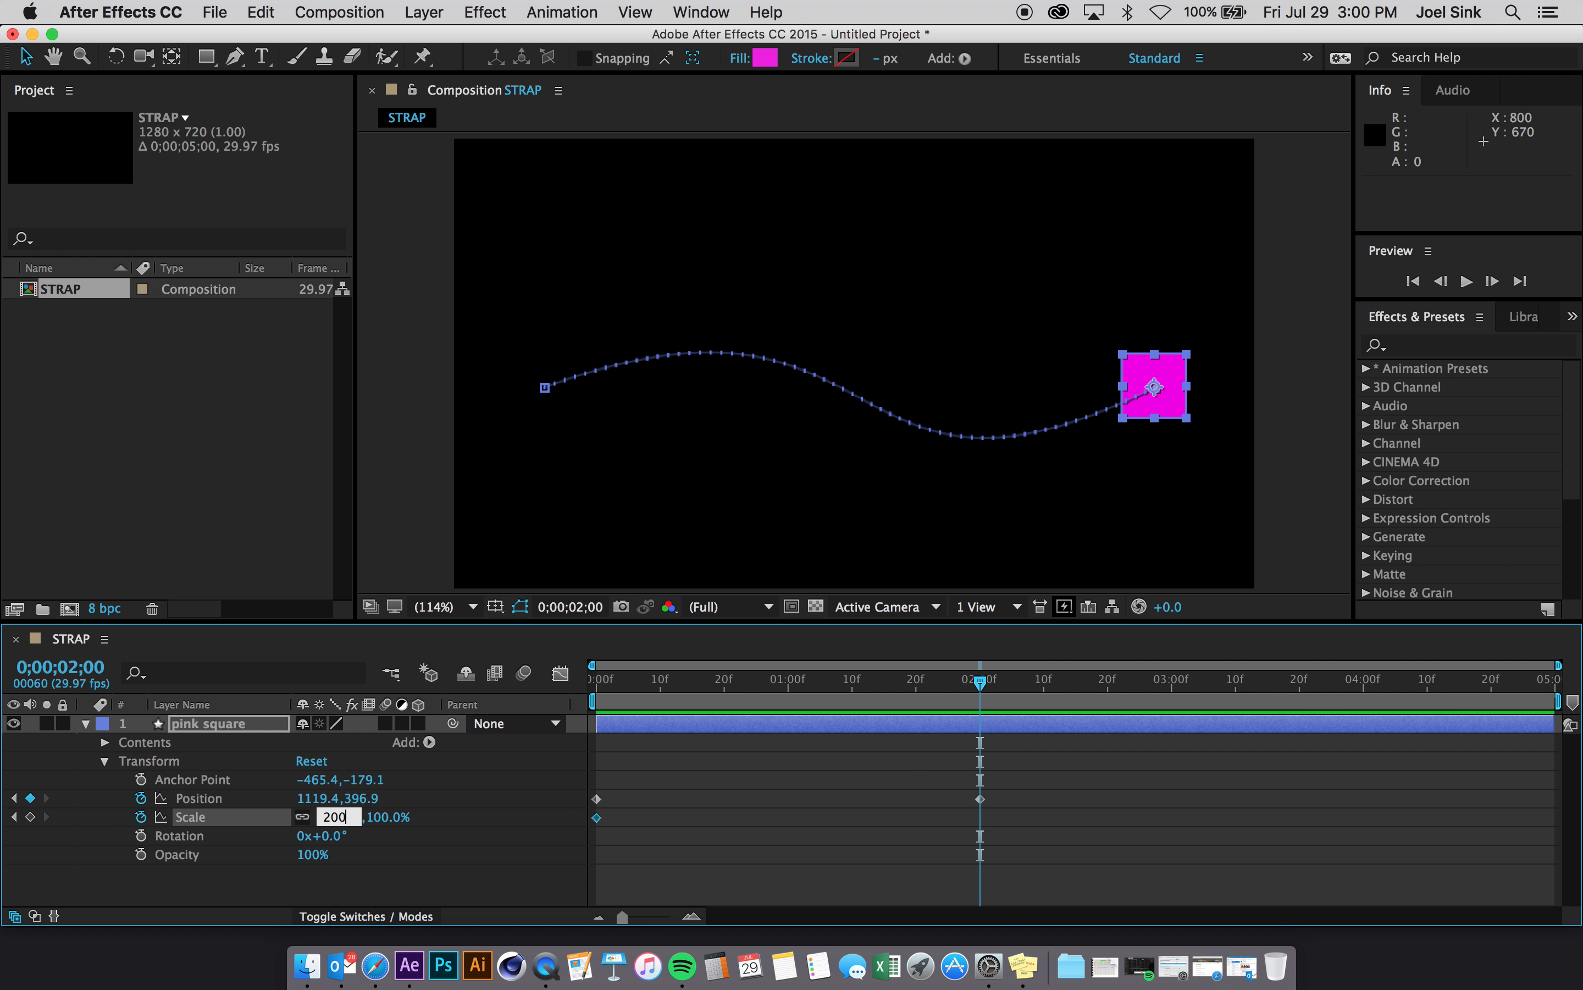
type("00")
key("Return")
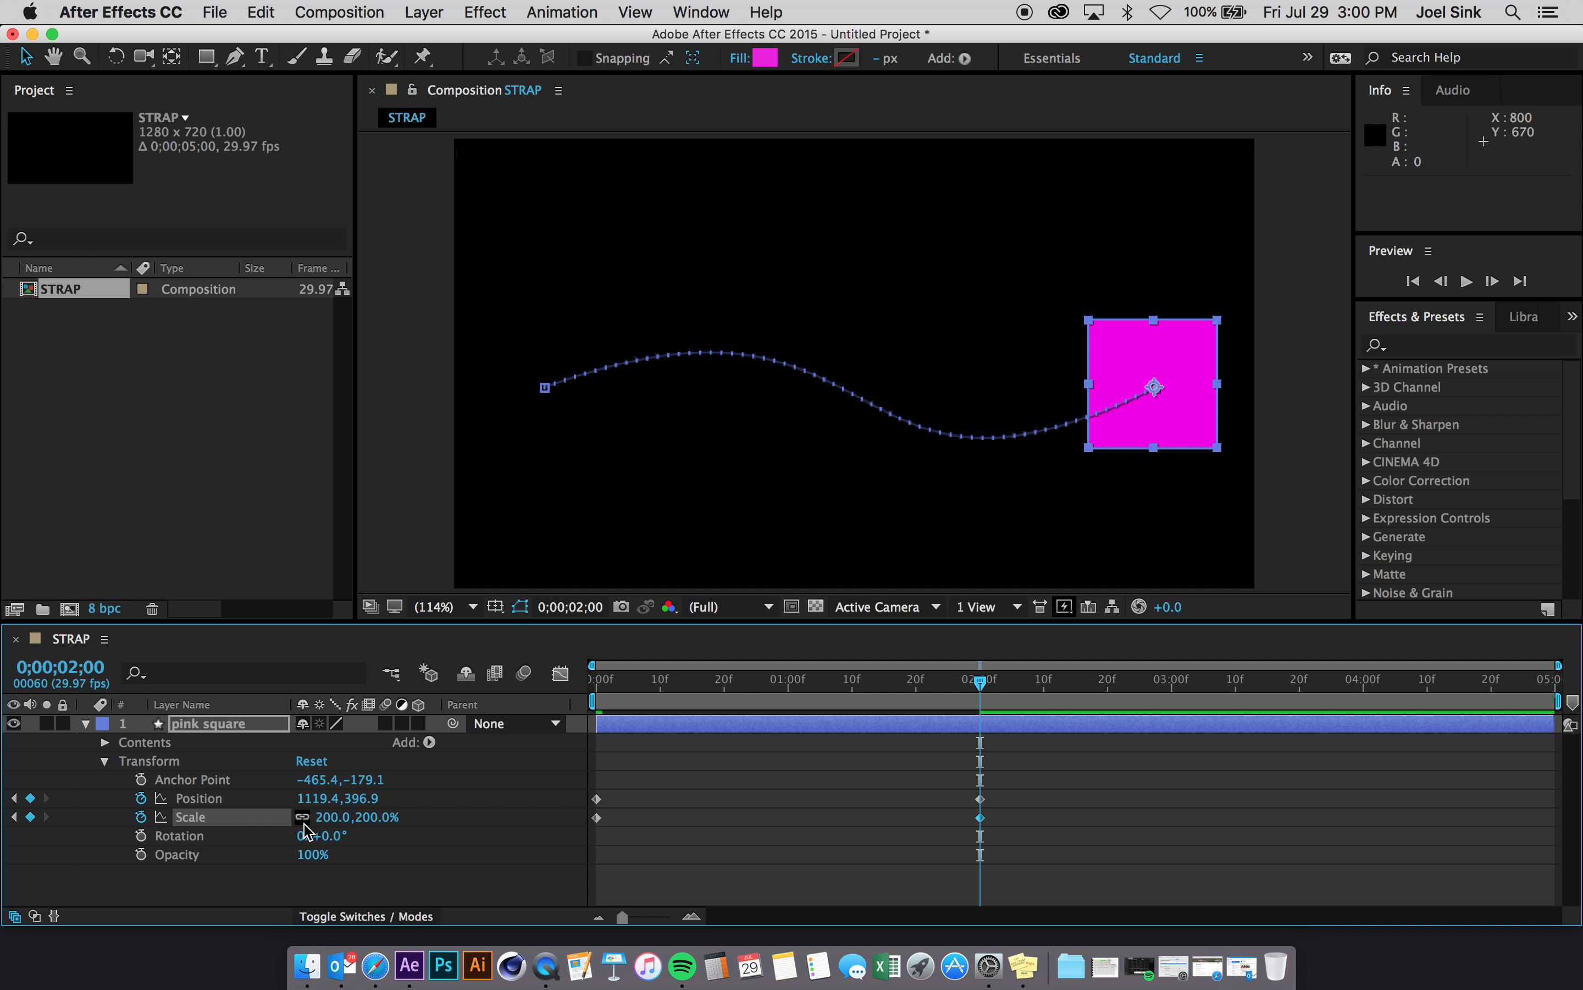
Set the pink square's Scale keyframe at 0;00;02;00 to 300%.
left_click(364, 818)
type("300")
key("Return")
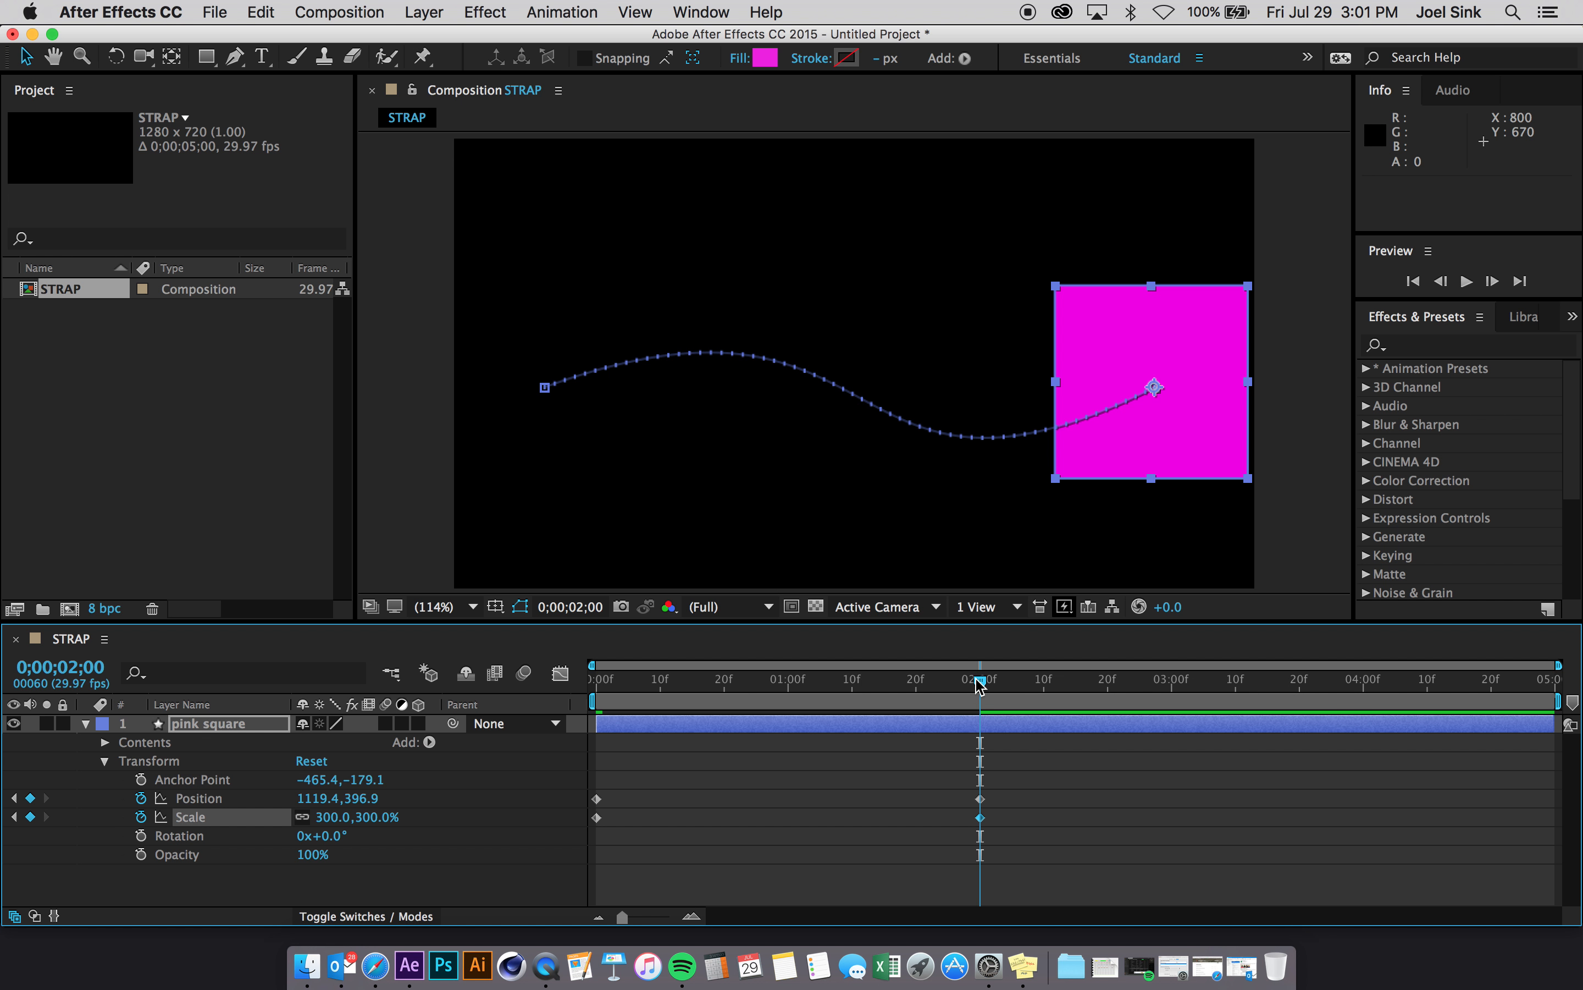
Keyframe the pink square's Rotation at 0;00;00;00 and set one full revolution at 0;00;02;00, then play the animation.
left_click_drag(977, 683, 536, 693)
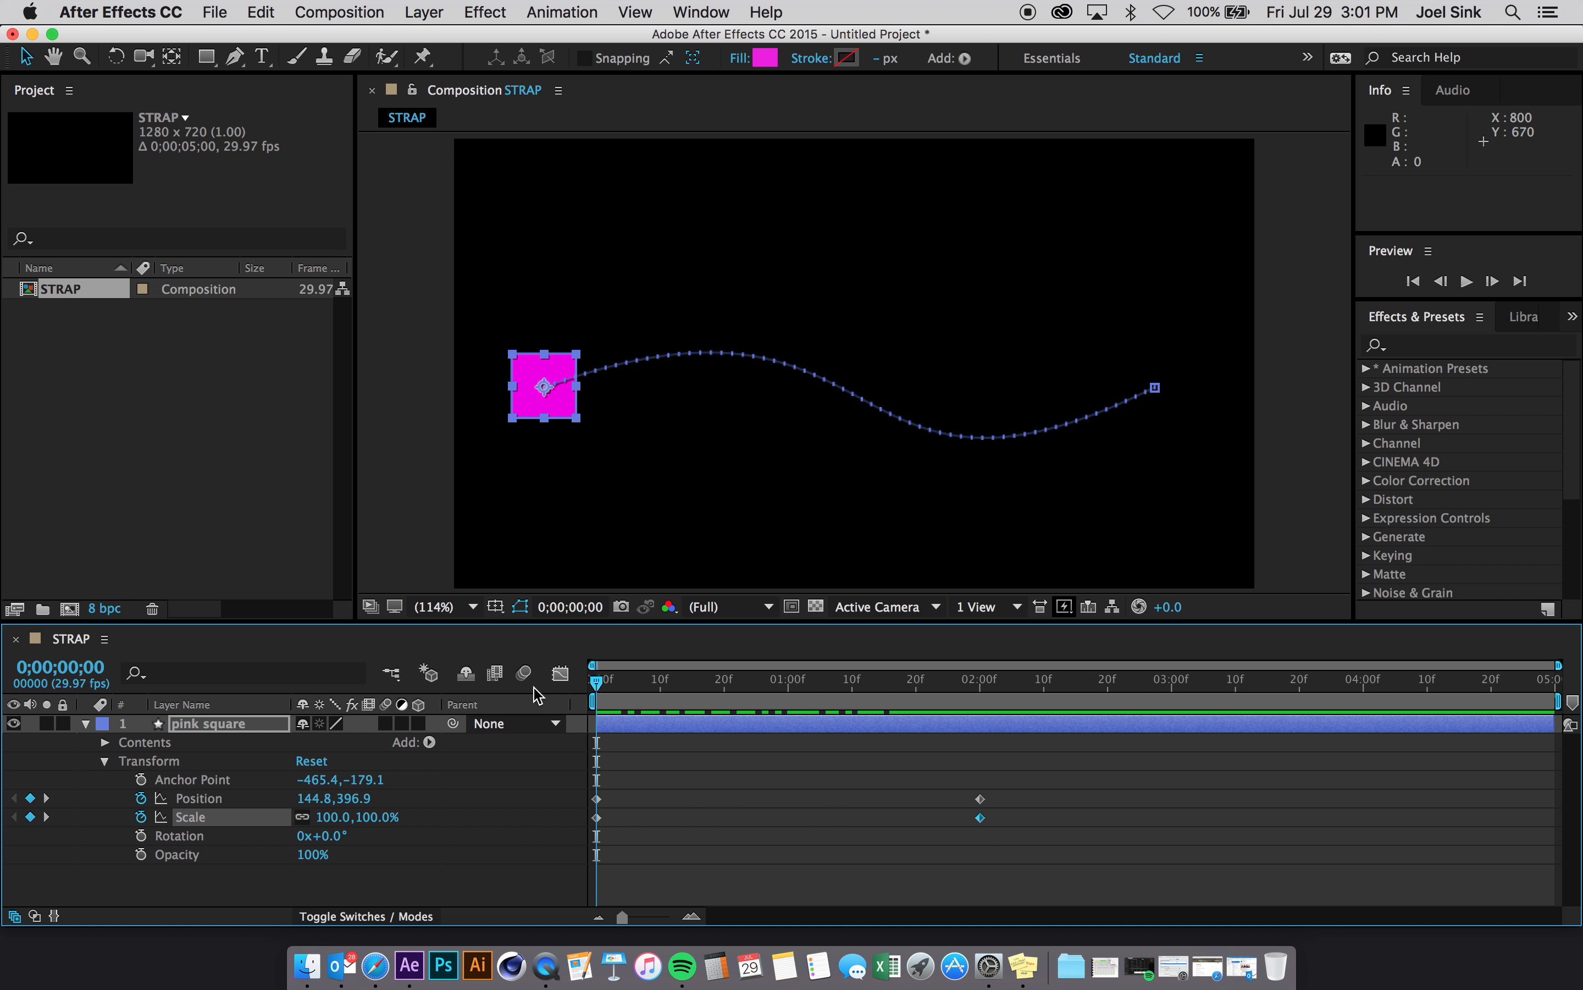
left_click(141, 836)
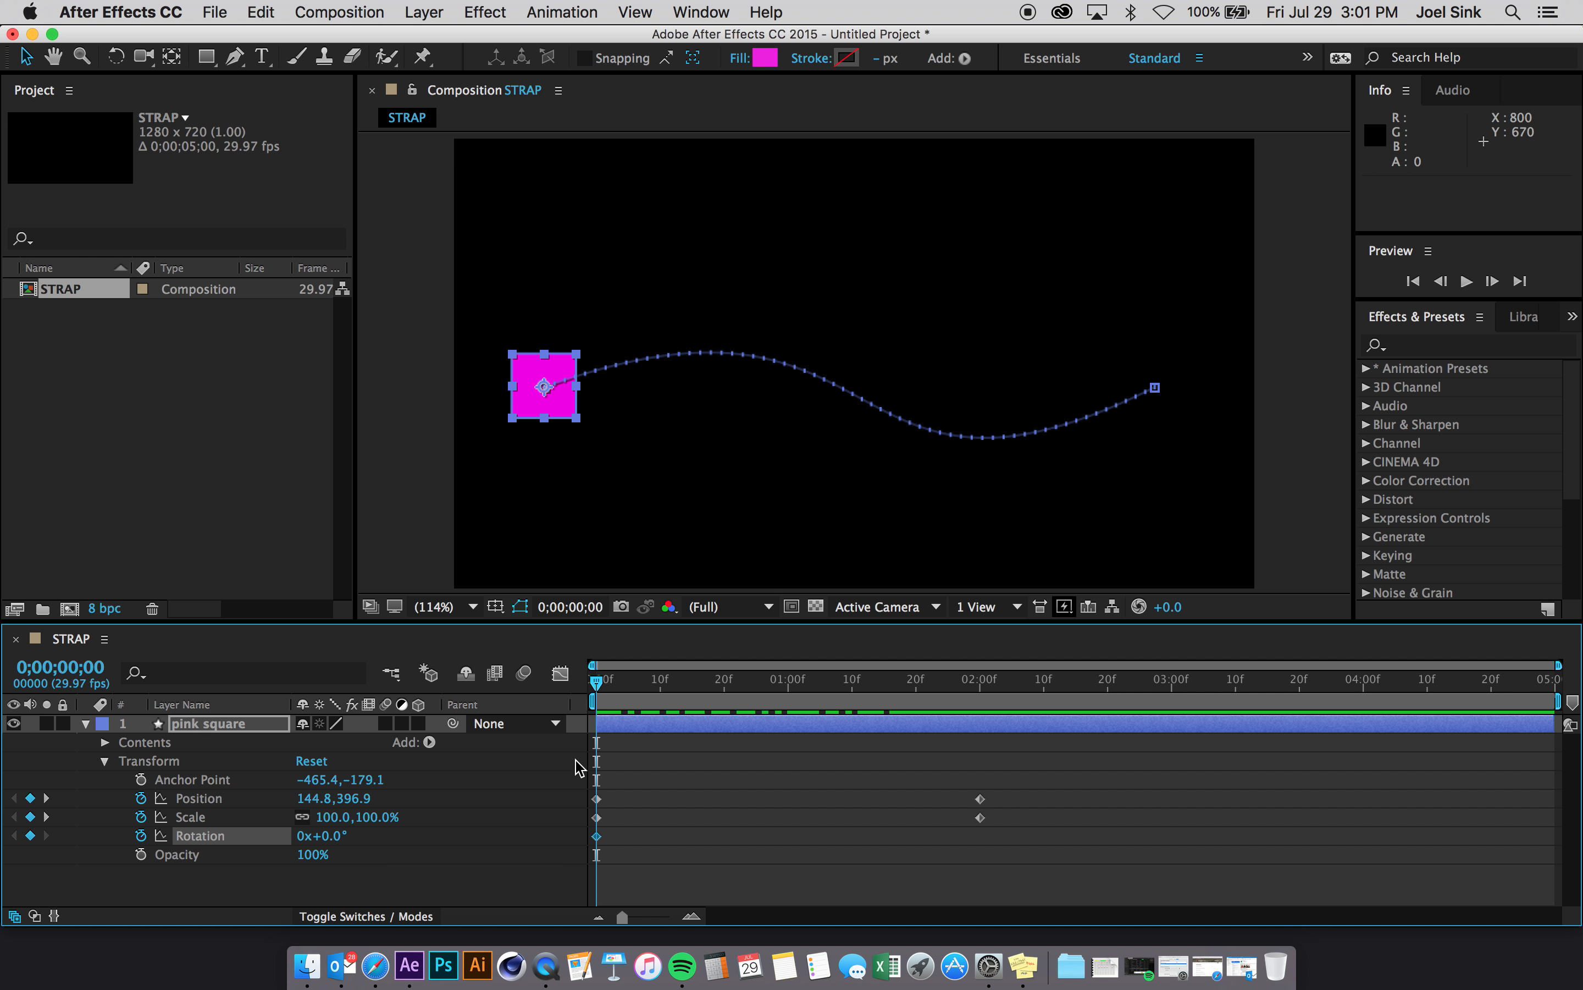
left_click_drag(596, 681, 983, 799)
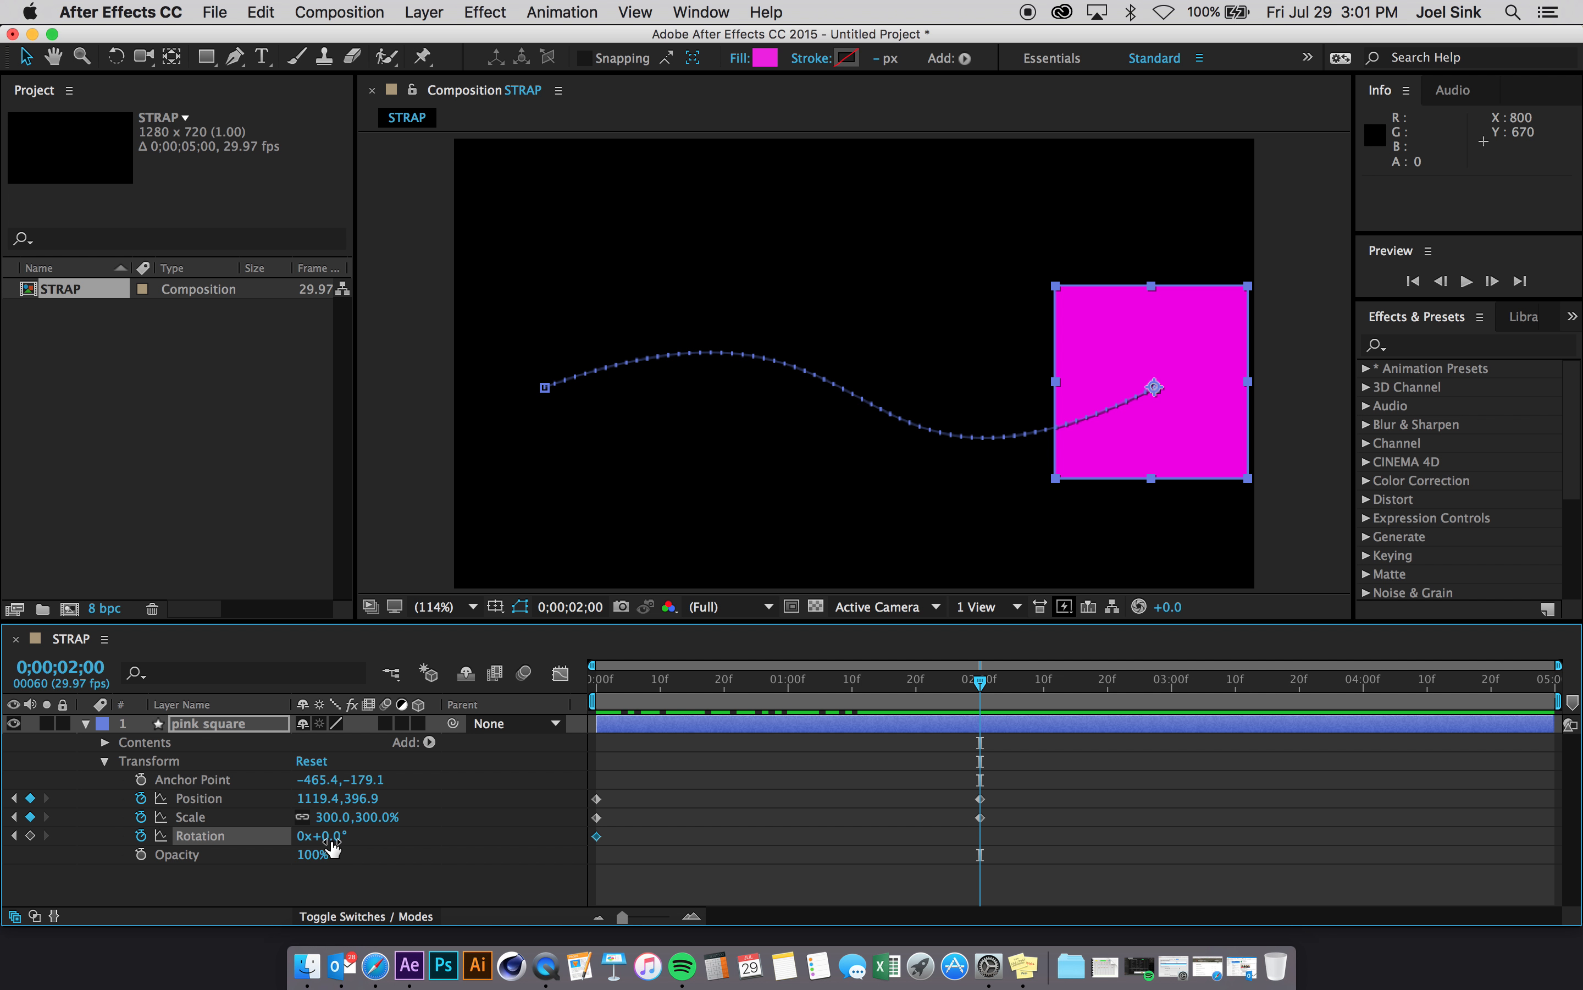
left_click(302, 835)
type("1")
key("Return")
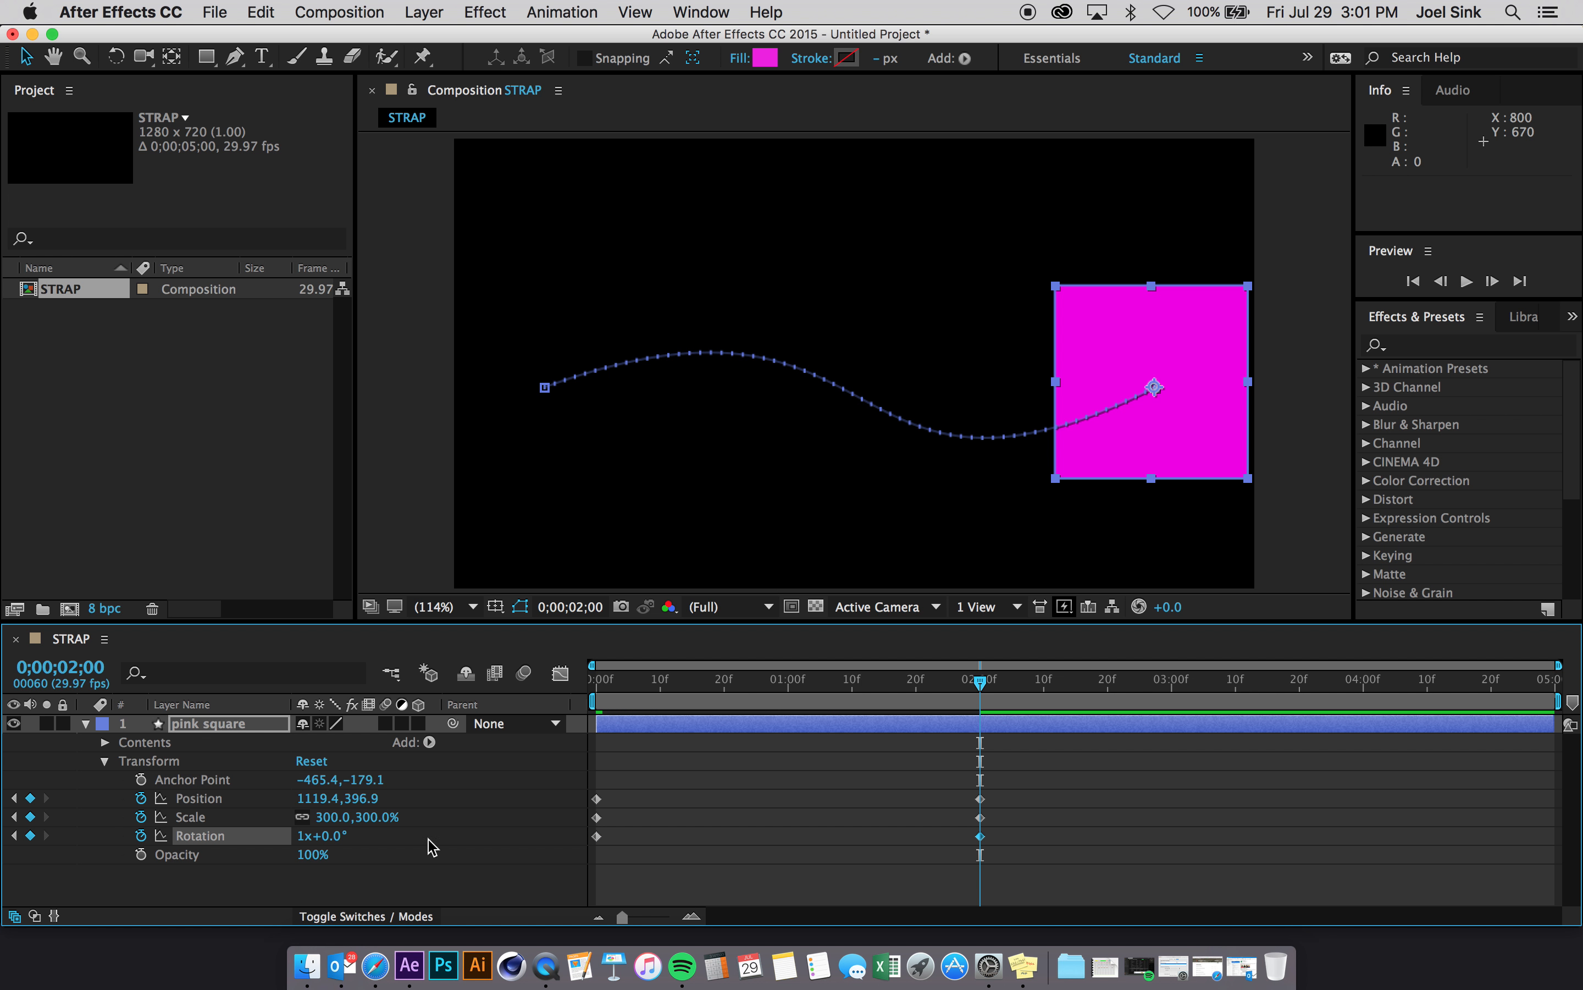
left_click_drag(984, 684, 466, 700)
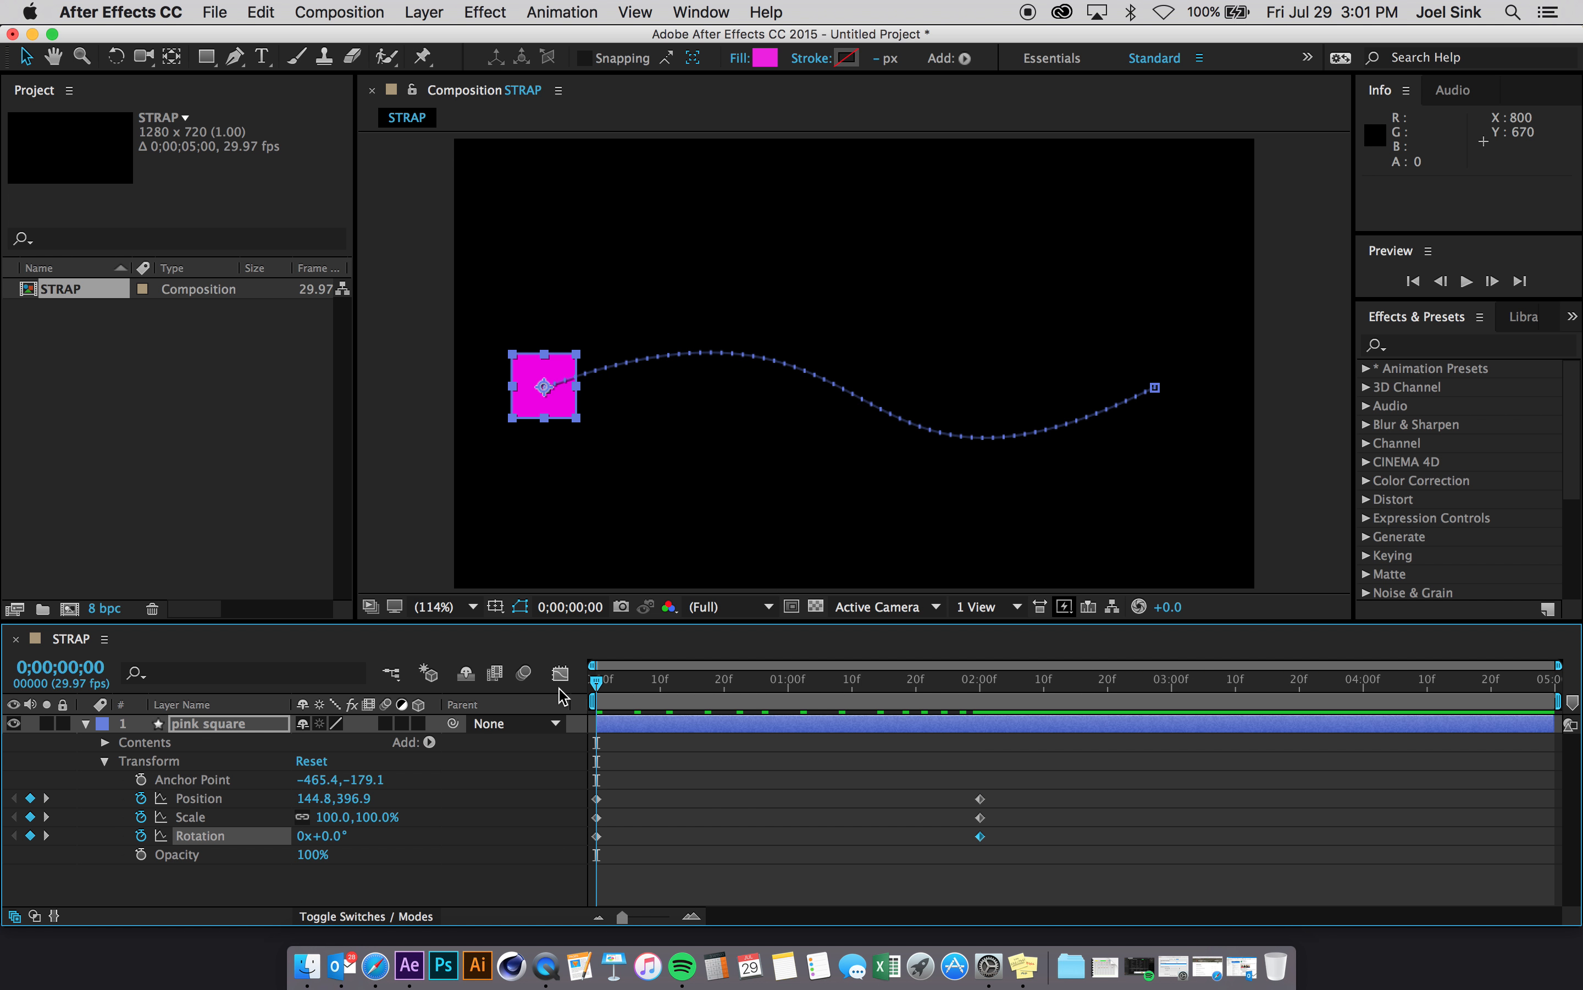
key("space")
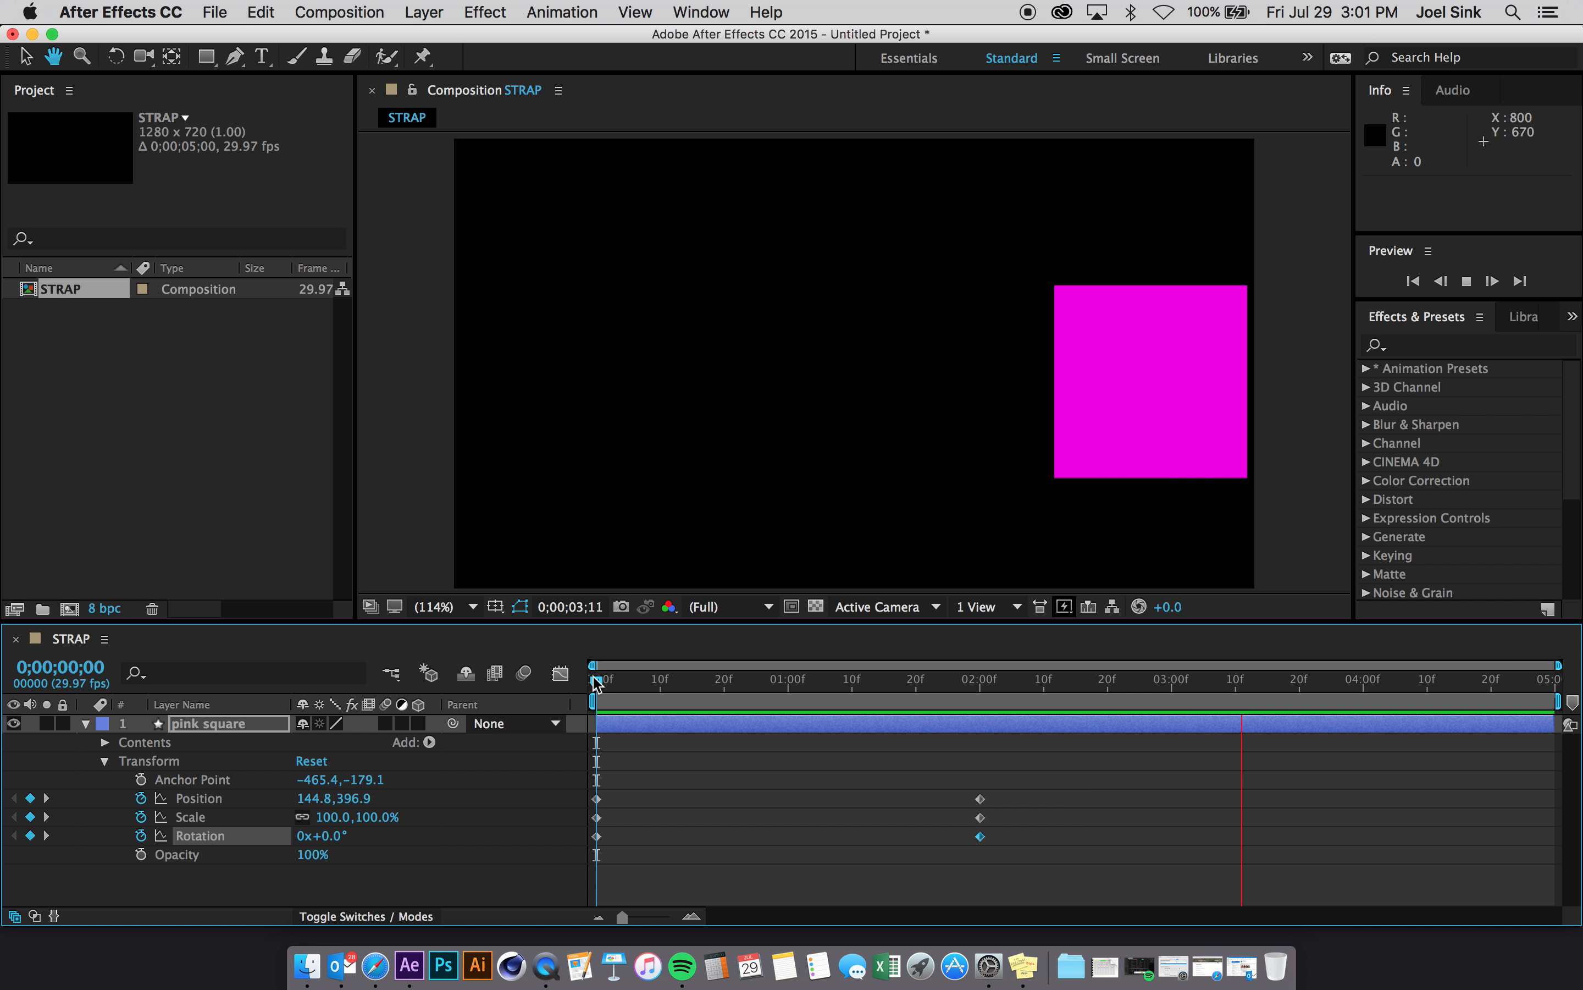
Keyframe the pink square's Opacity at 0% at 0;00;00;00 and 100% at 0;00;01;00.
left_click_drag(1178, 680, 595, 684)
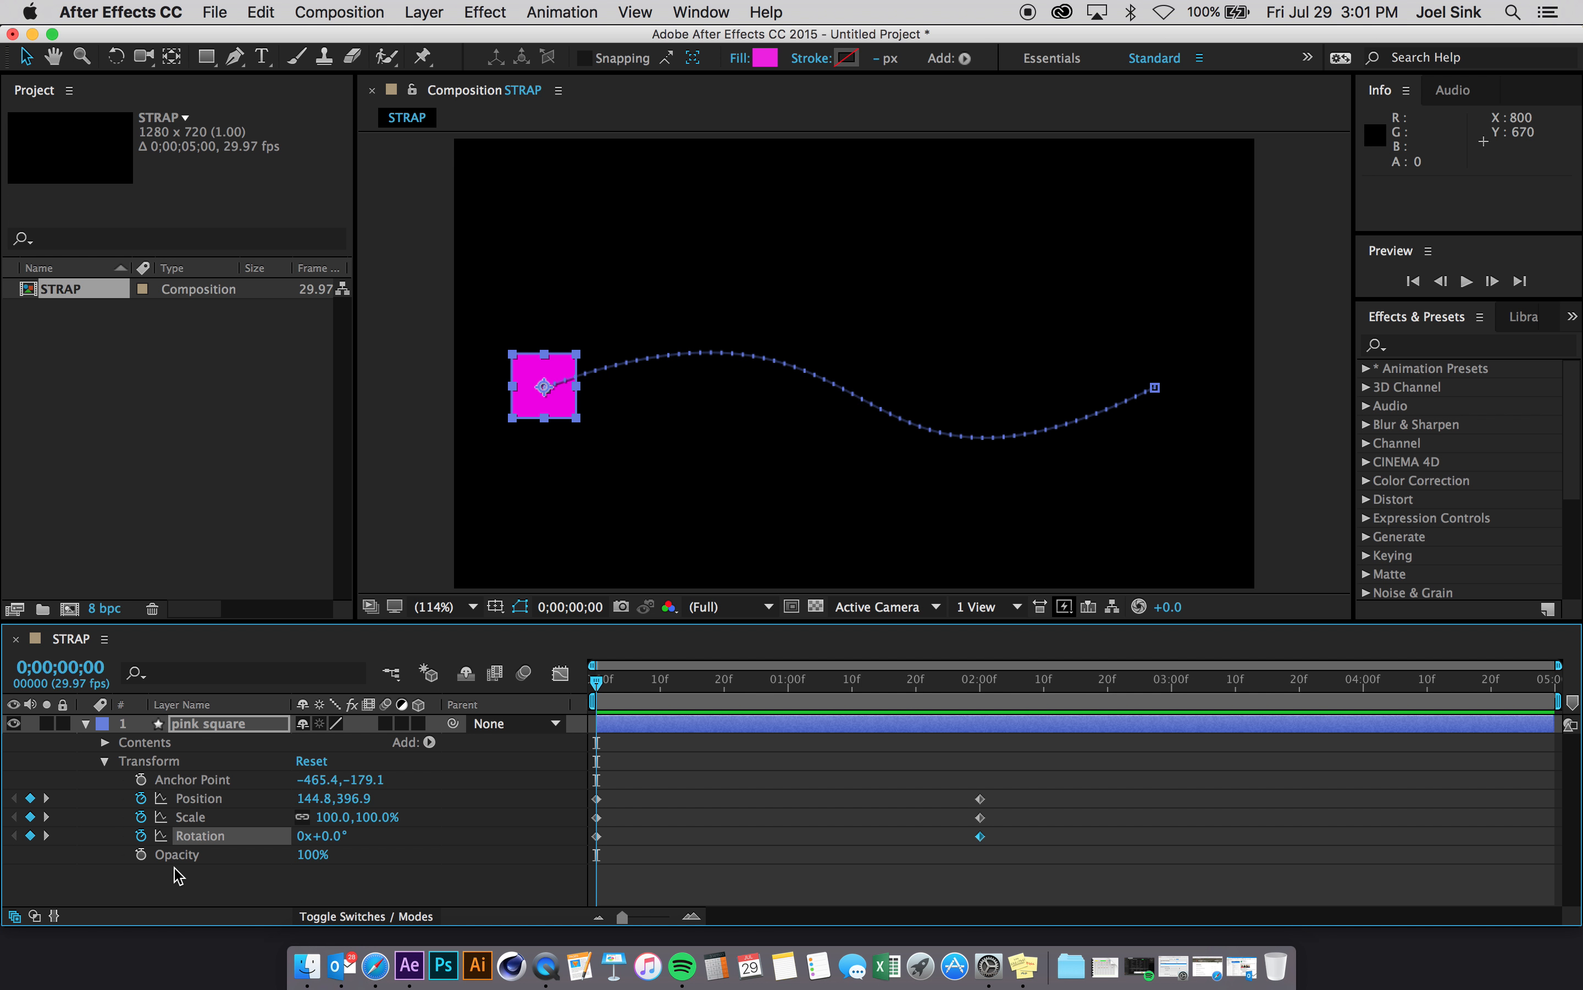
left_click(140, 854)
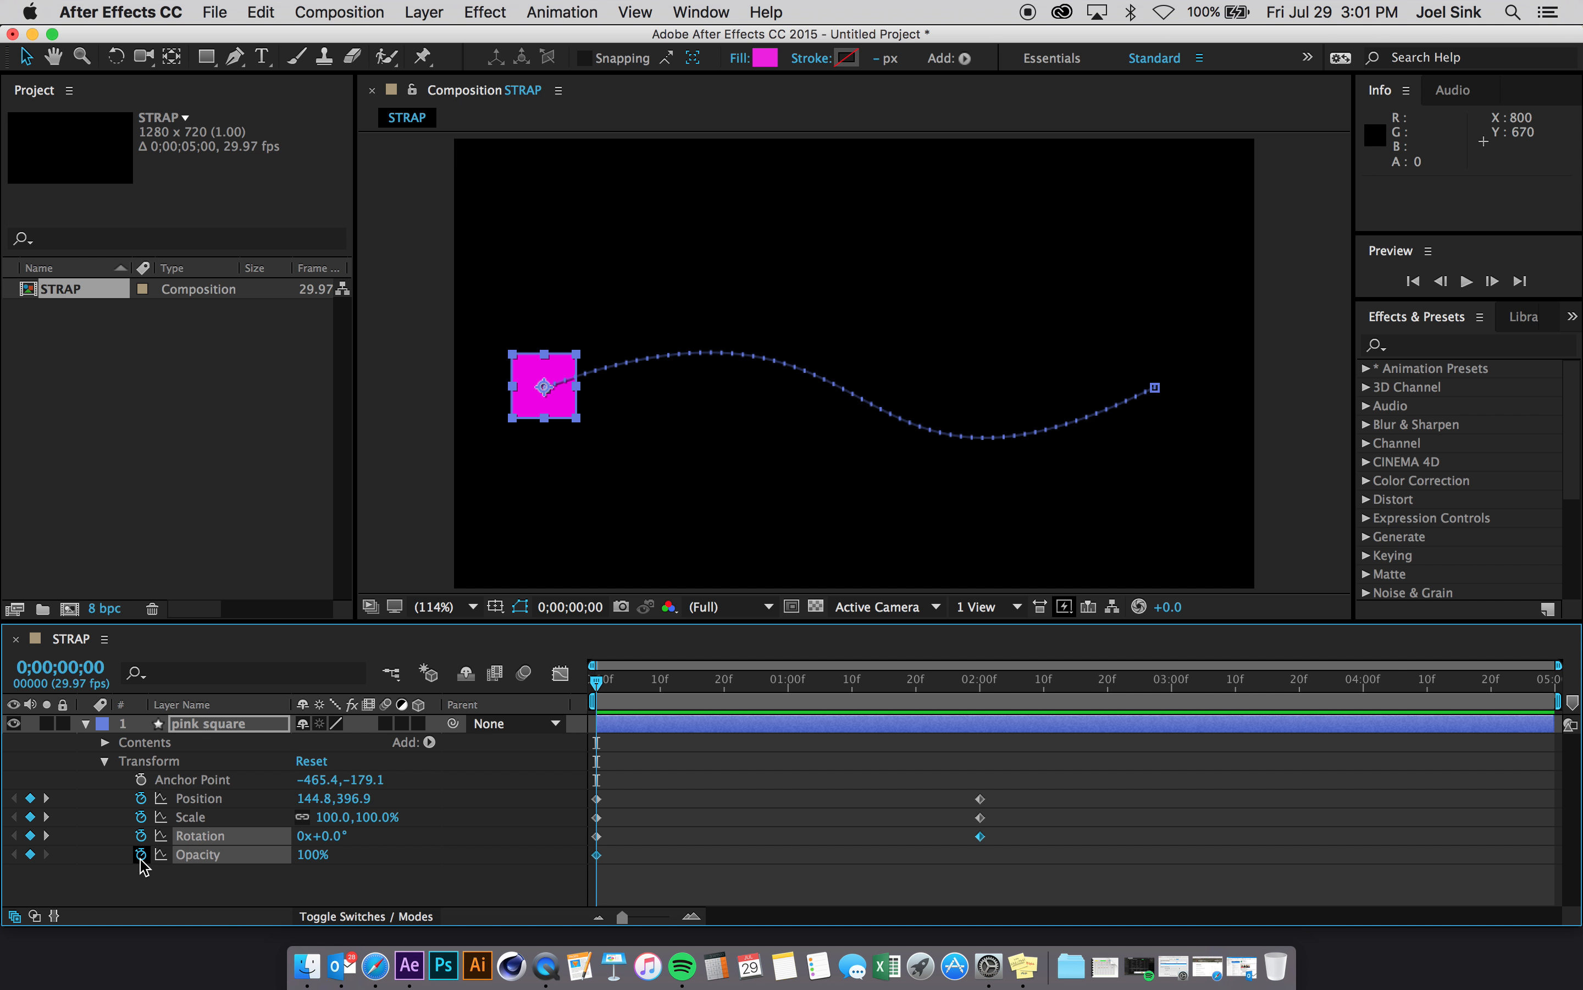
left_click(313, 854)
type("0")
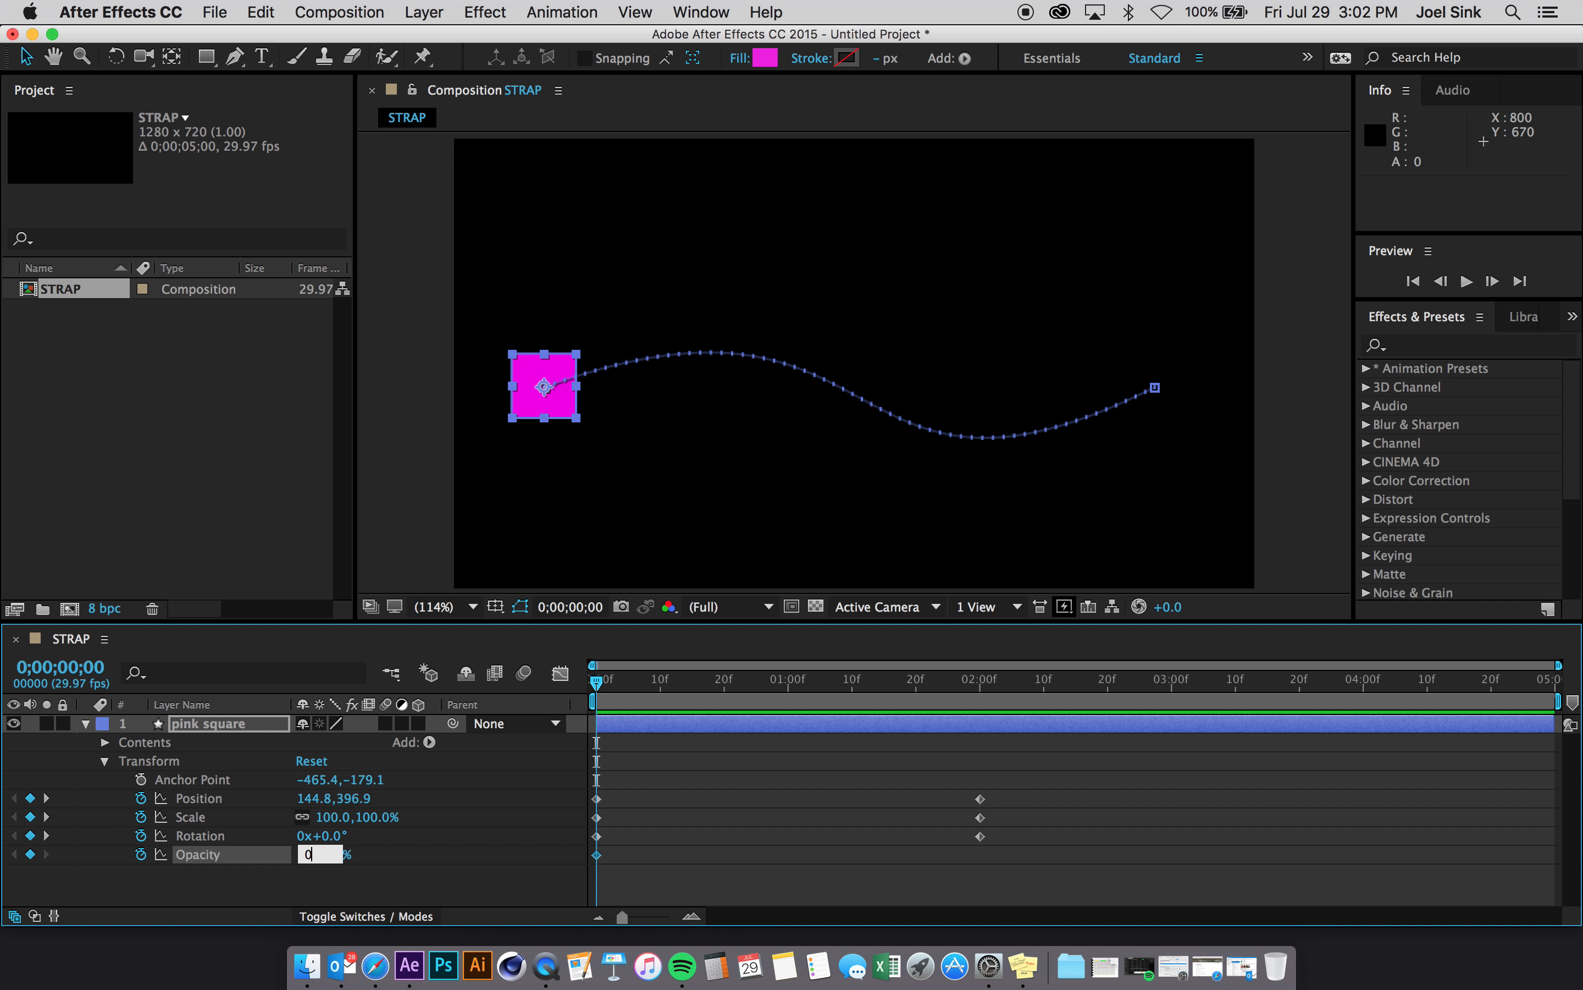
key("Return")
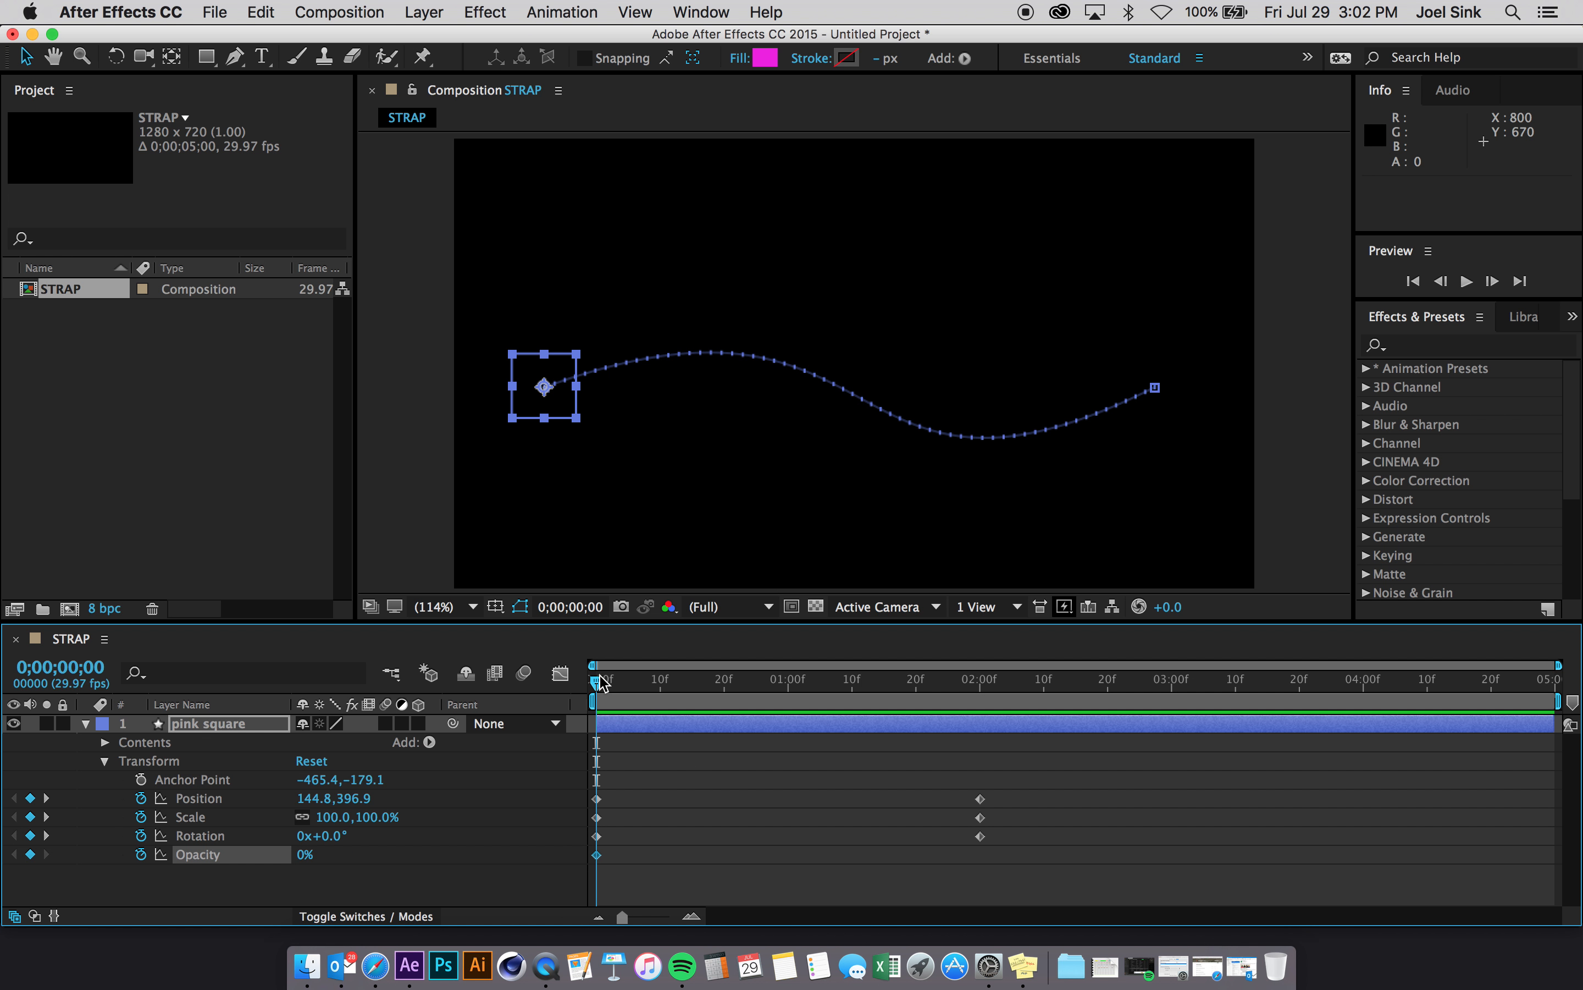
left_click_drag(596, 685, 788, 743)
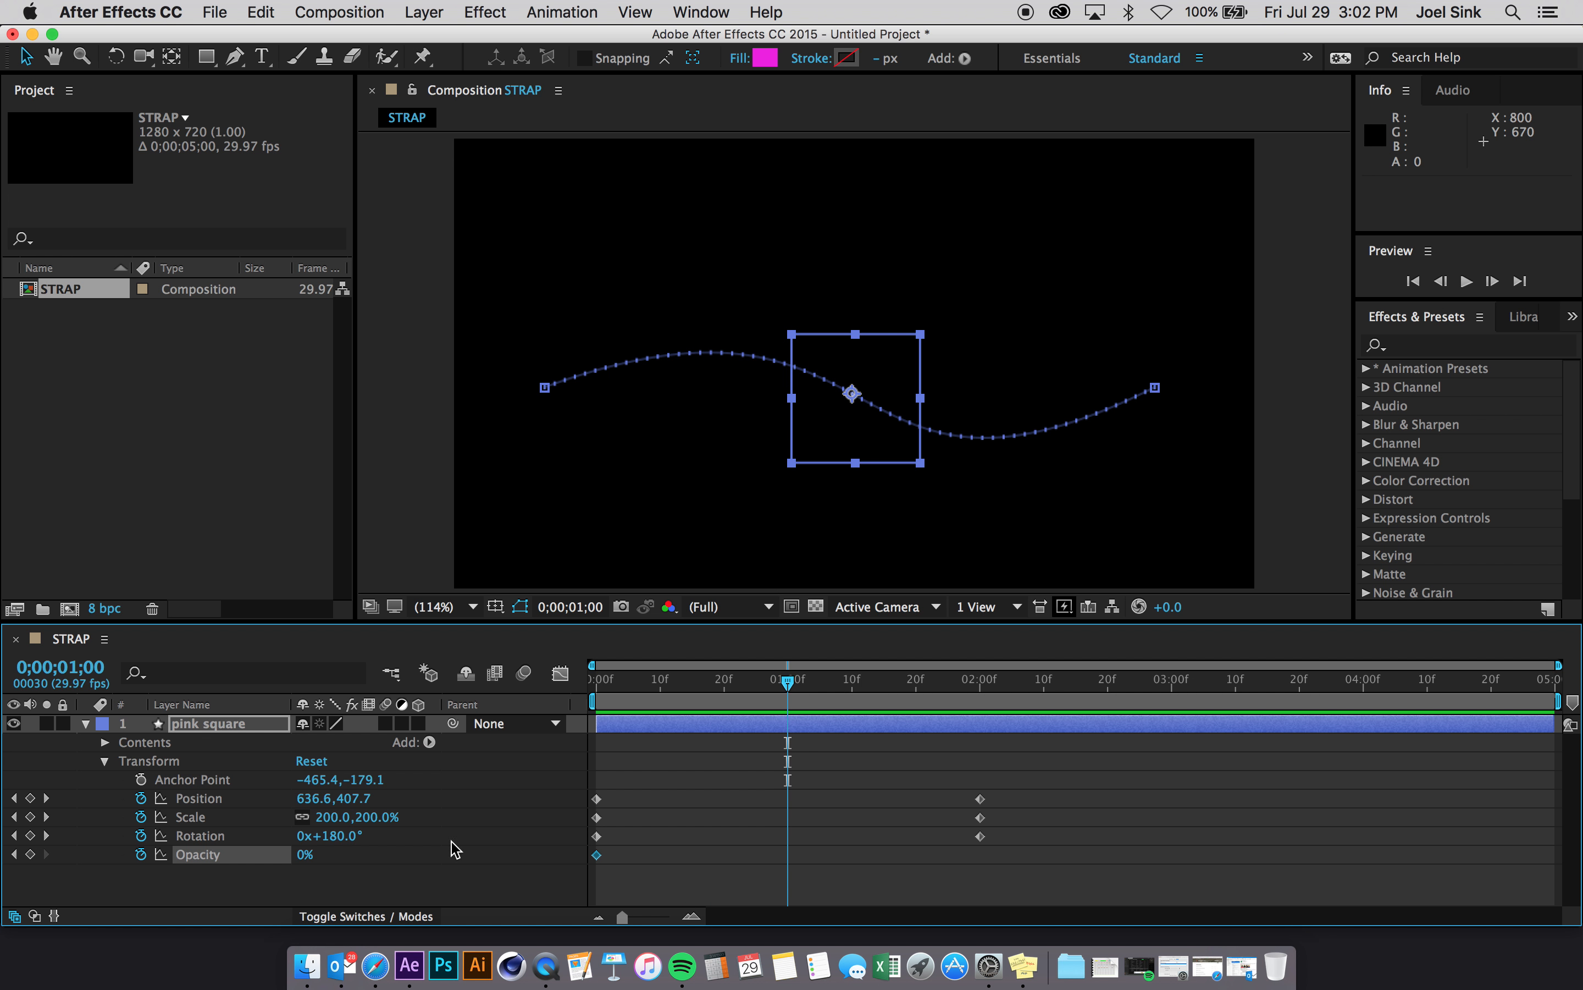
left_click(303, 855)
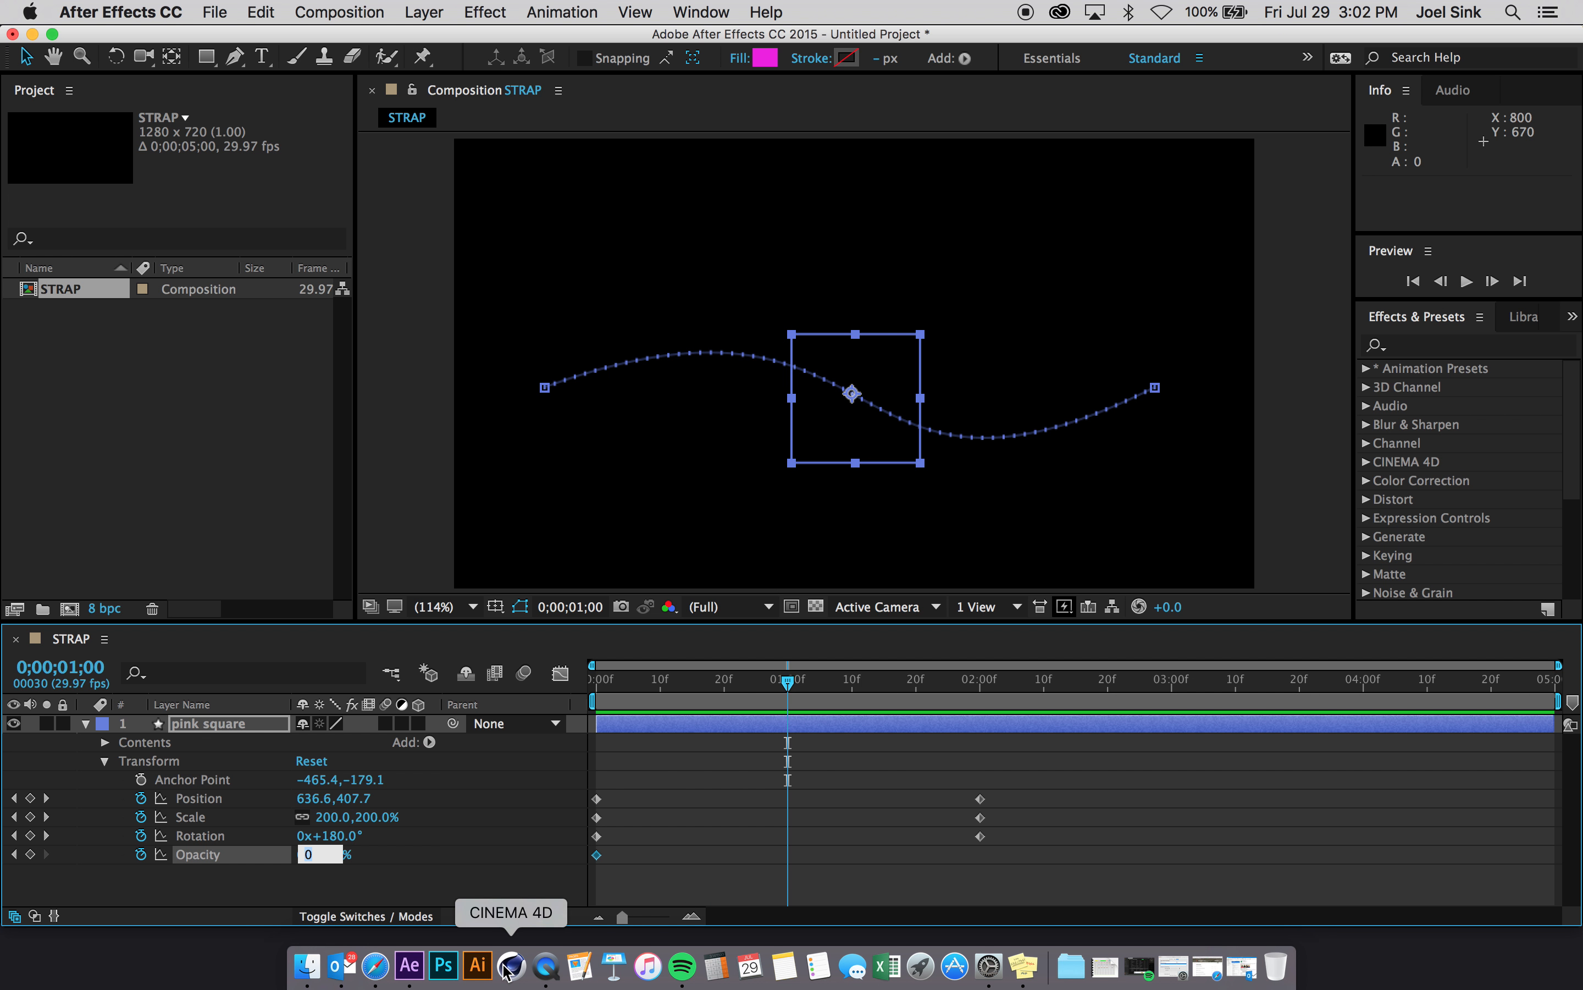
key("Return")
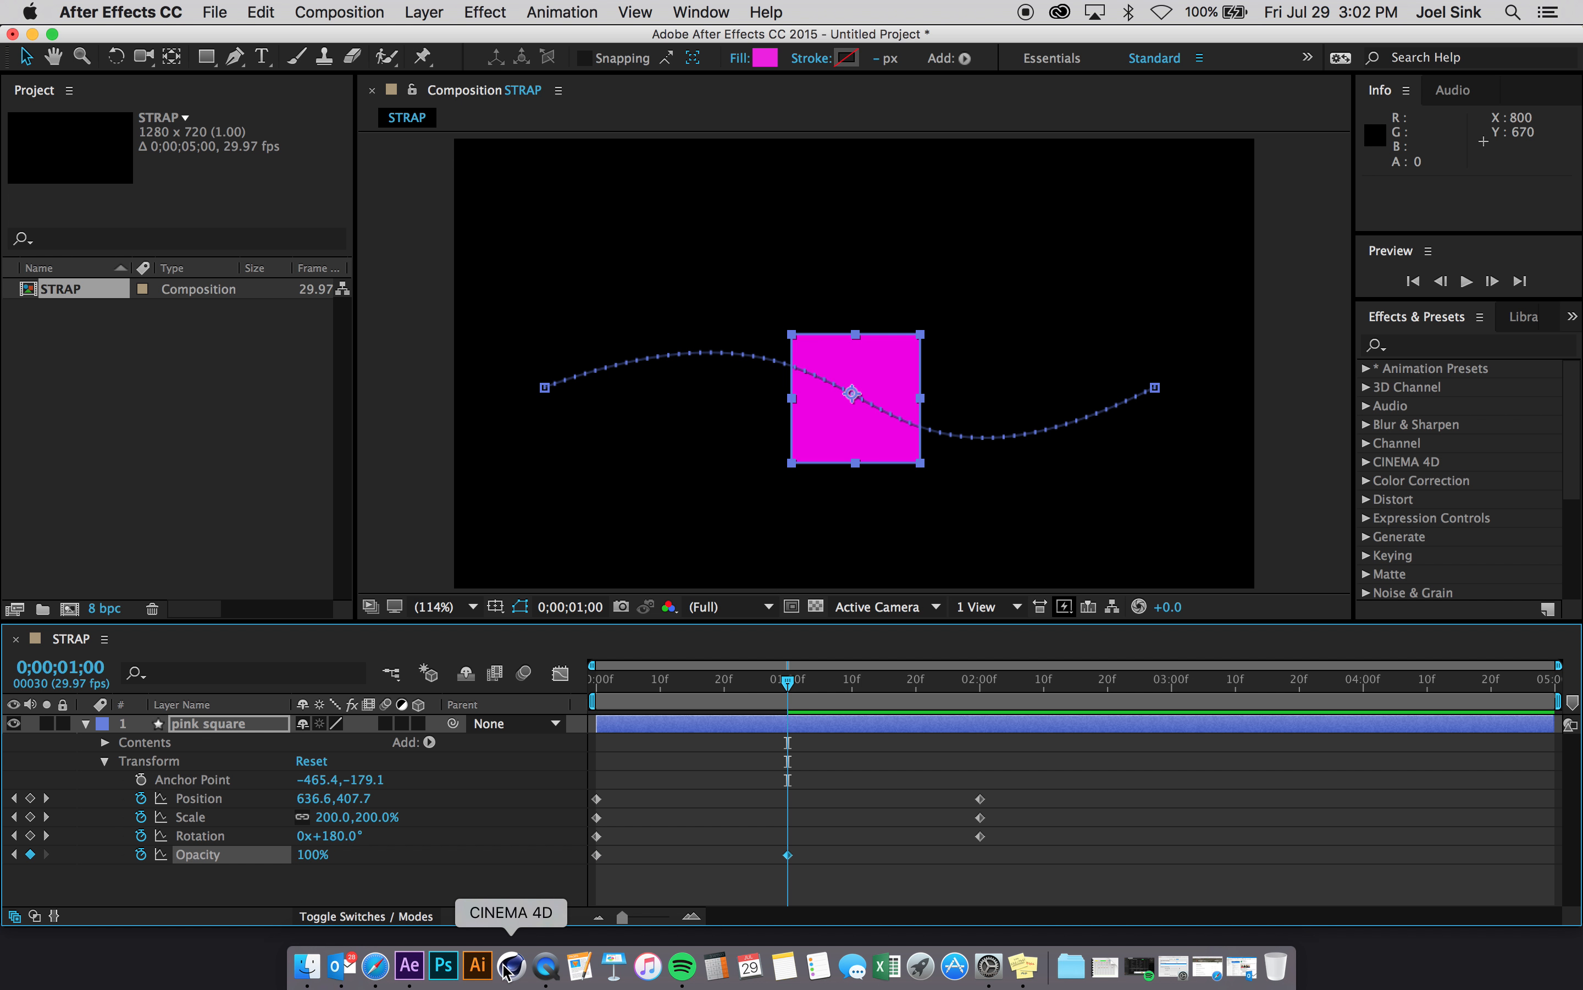
Play the square's combined position, scale, rotation and opacity animation from the start.
key("Home")
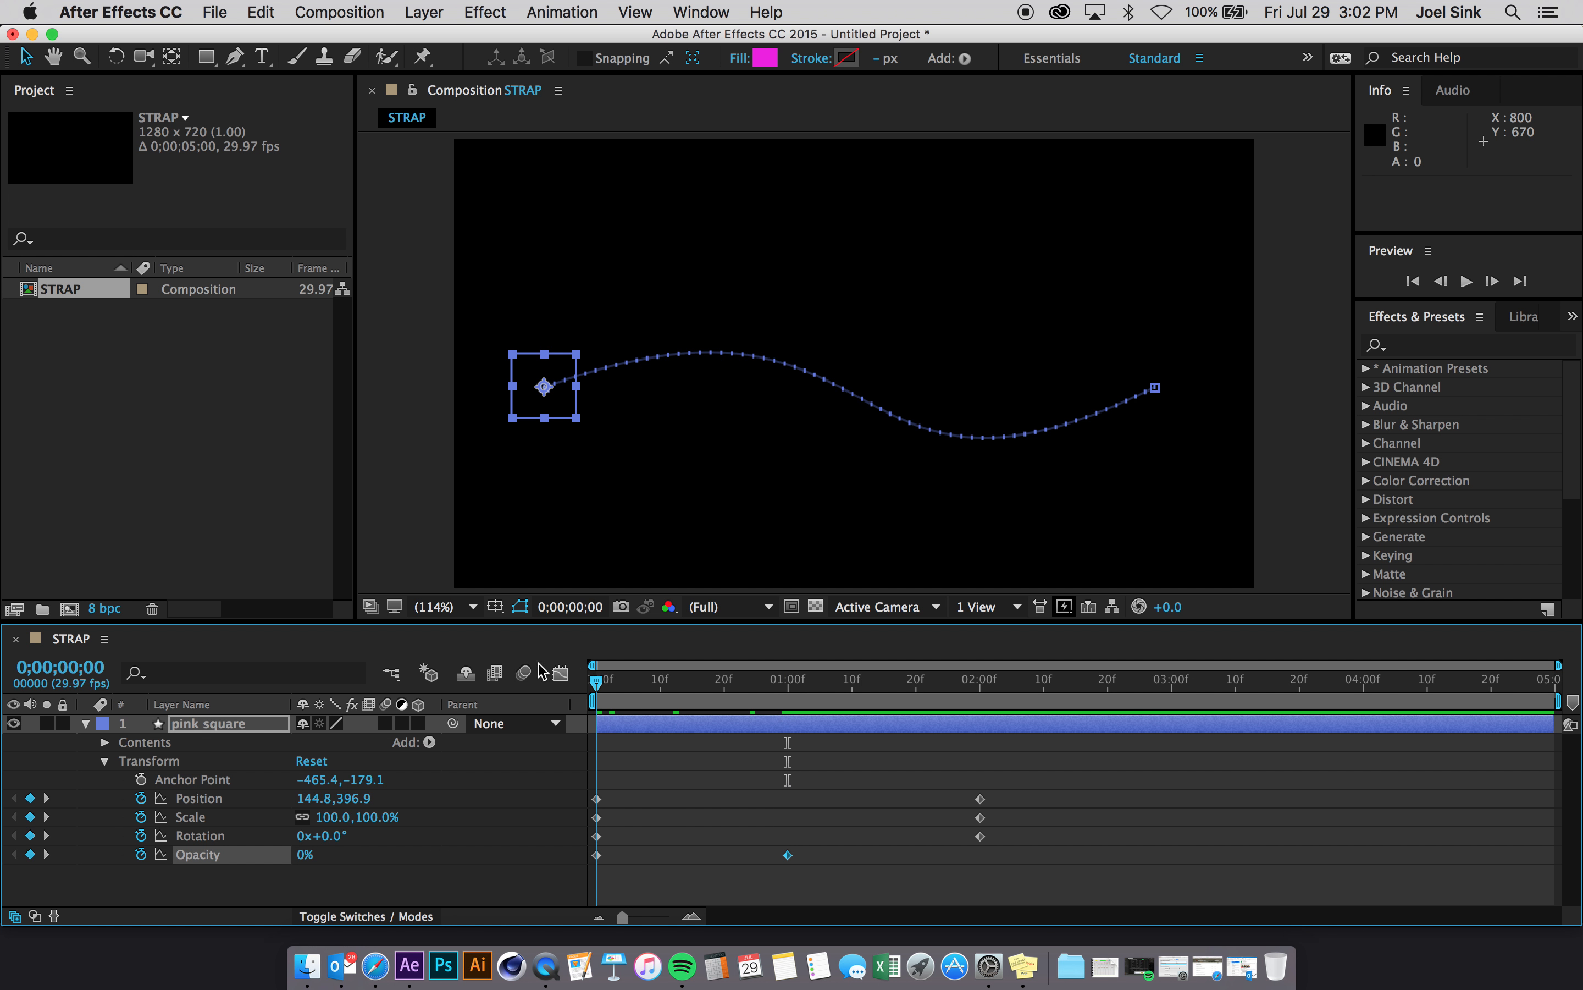
key("space")
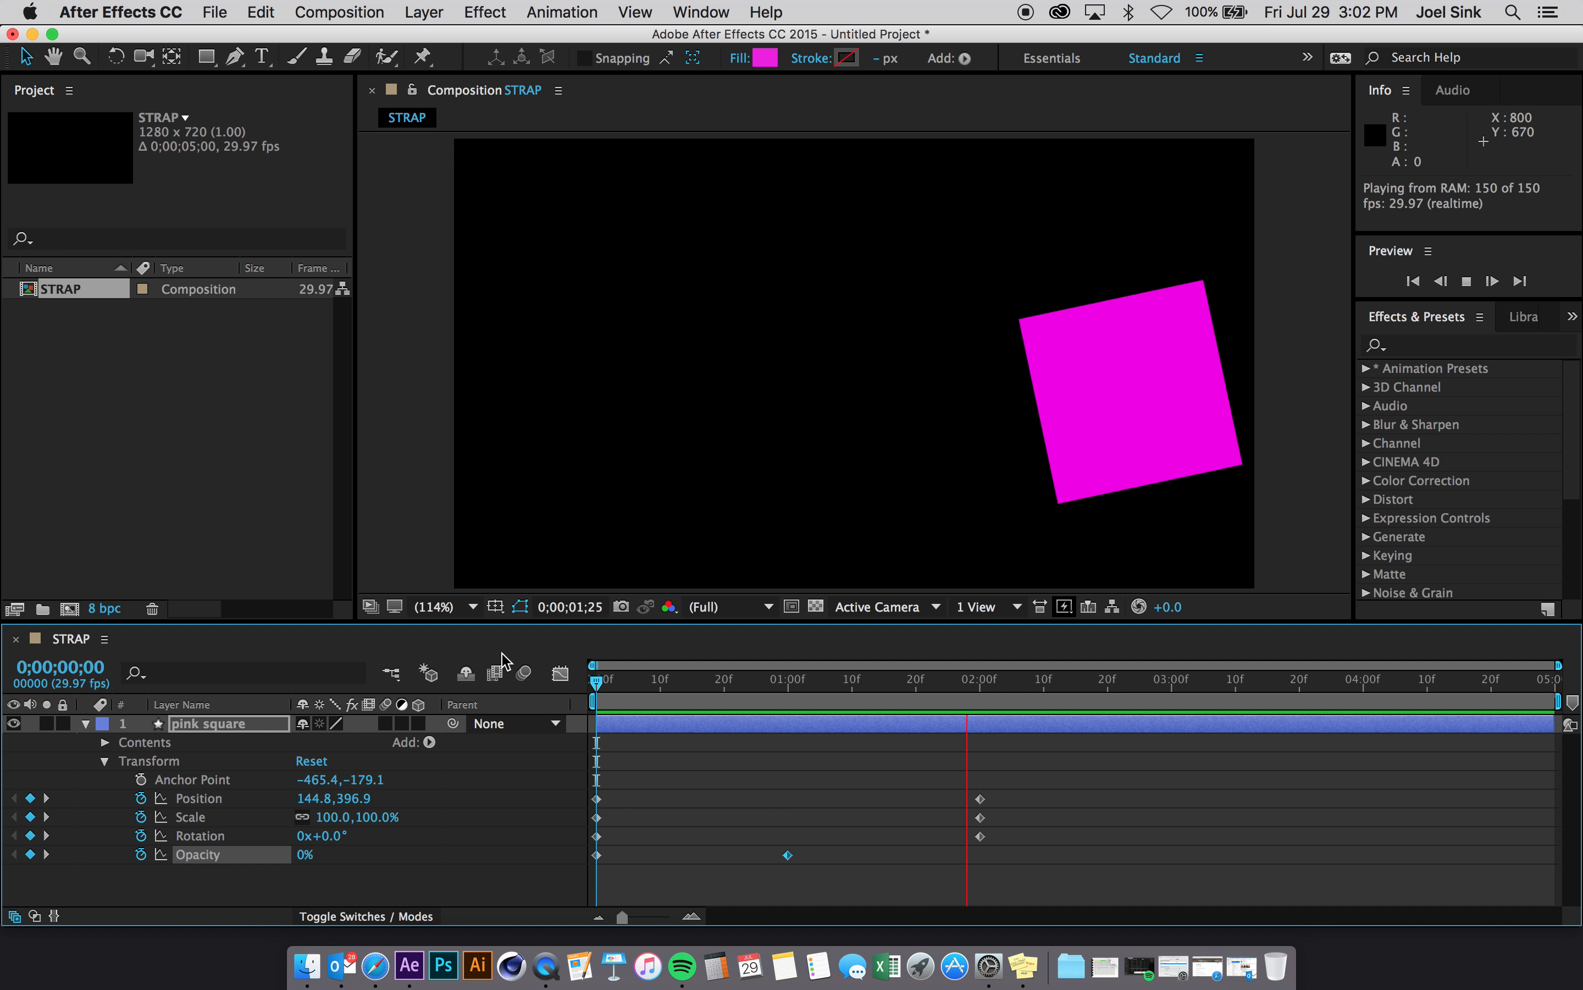
key("space")
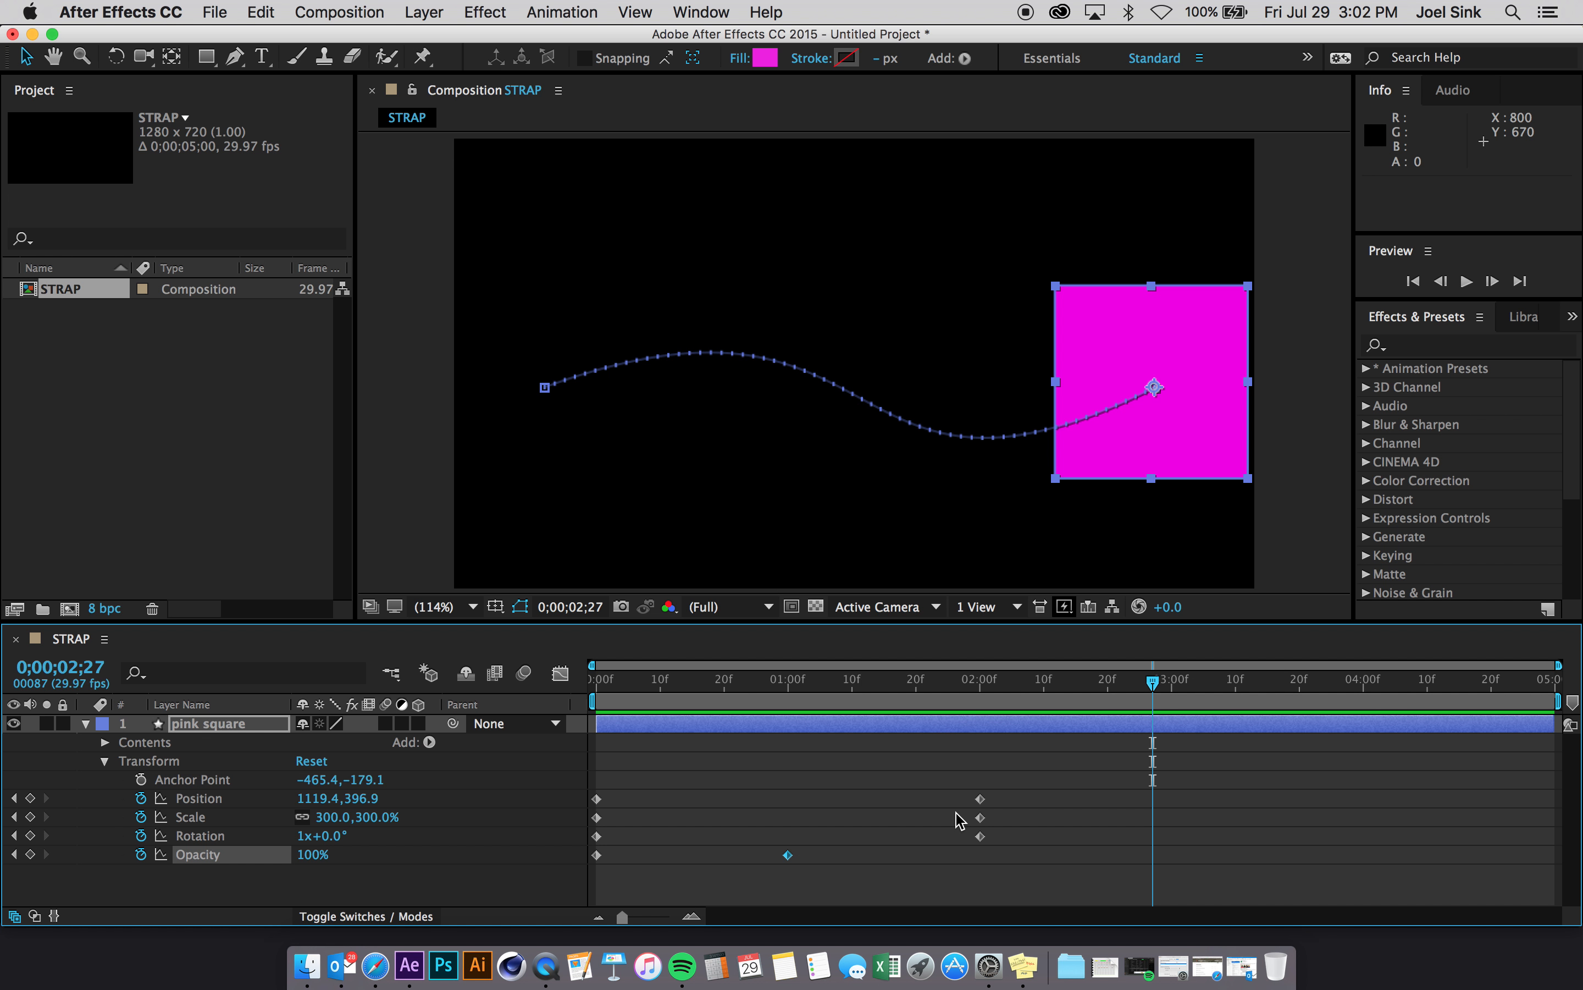
Return to 0;00;00;00, collapse the pink square layer's properties and deselect the layer.
left_click_drag(1153, 684, 543, 694)
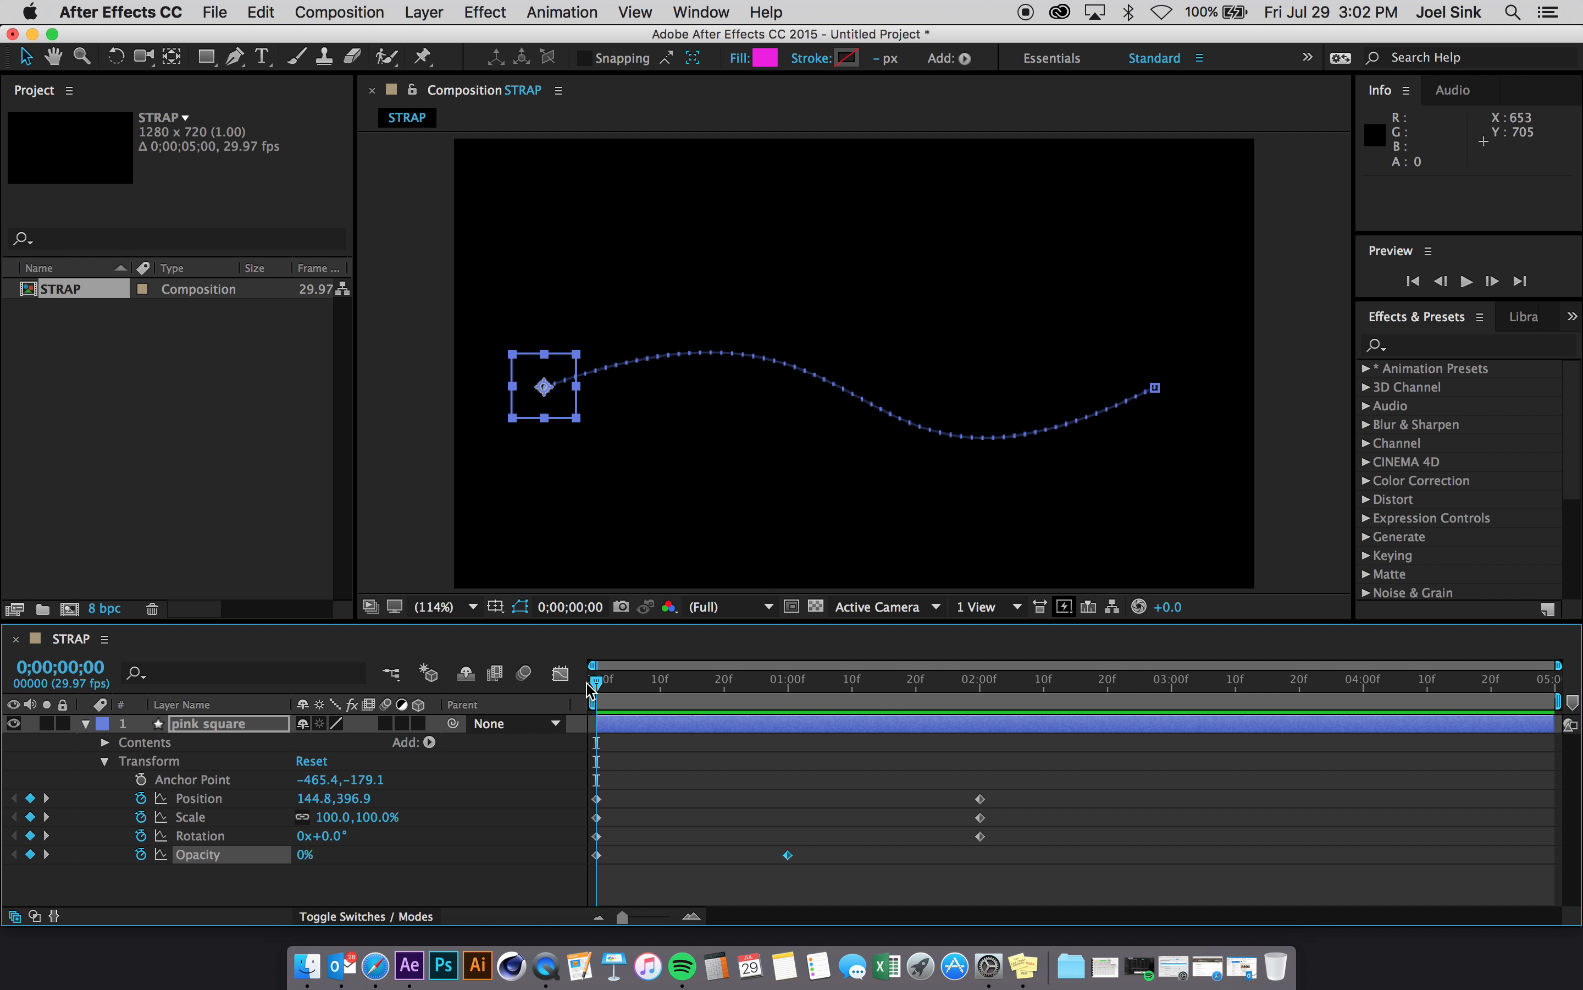
left_click(87, 723)
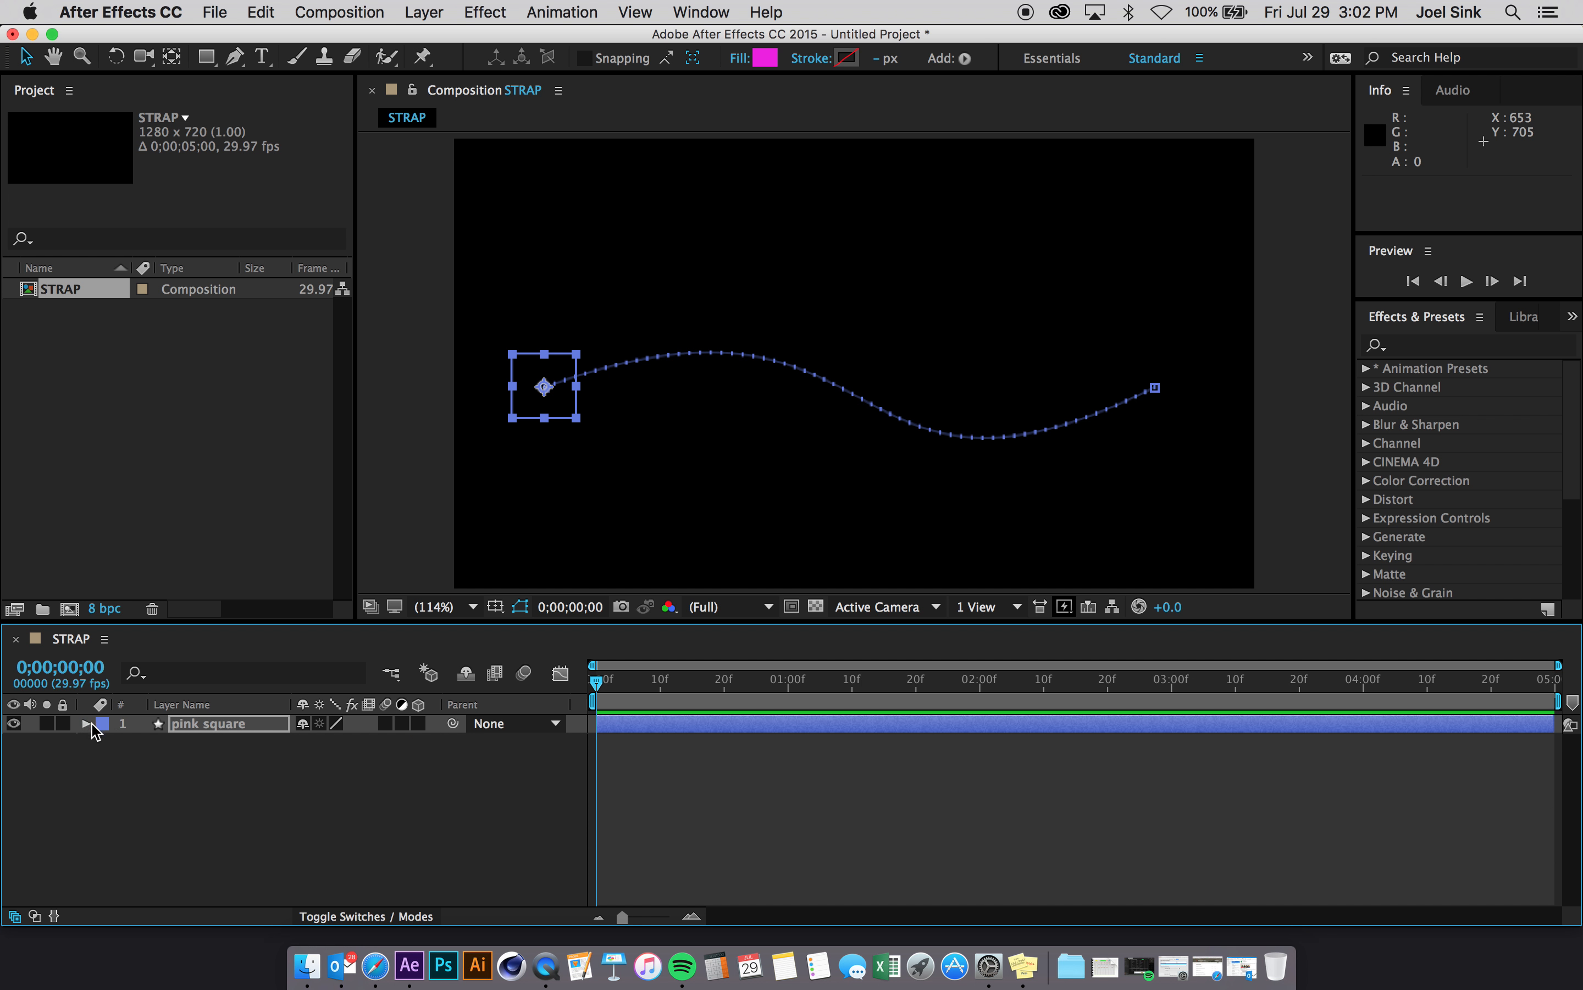
left_click(779, 810)
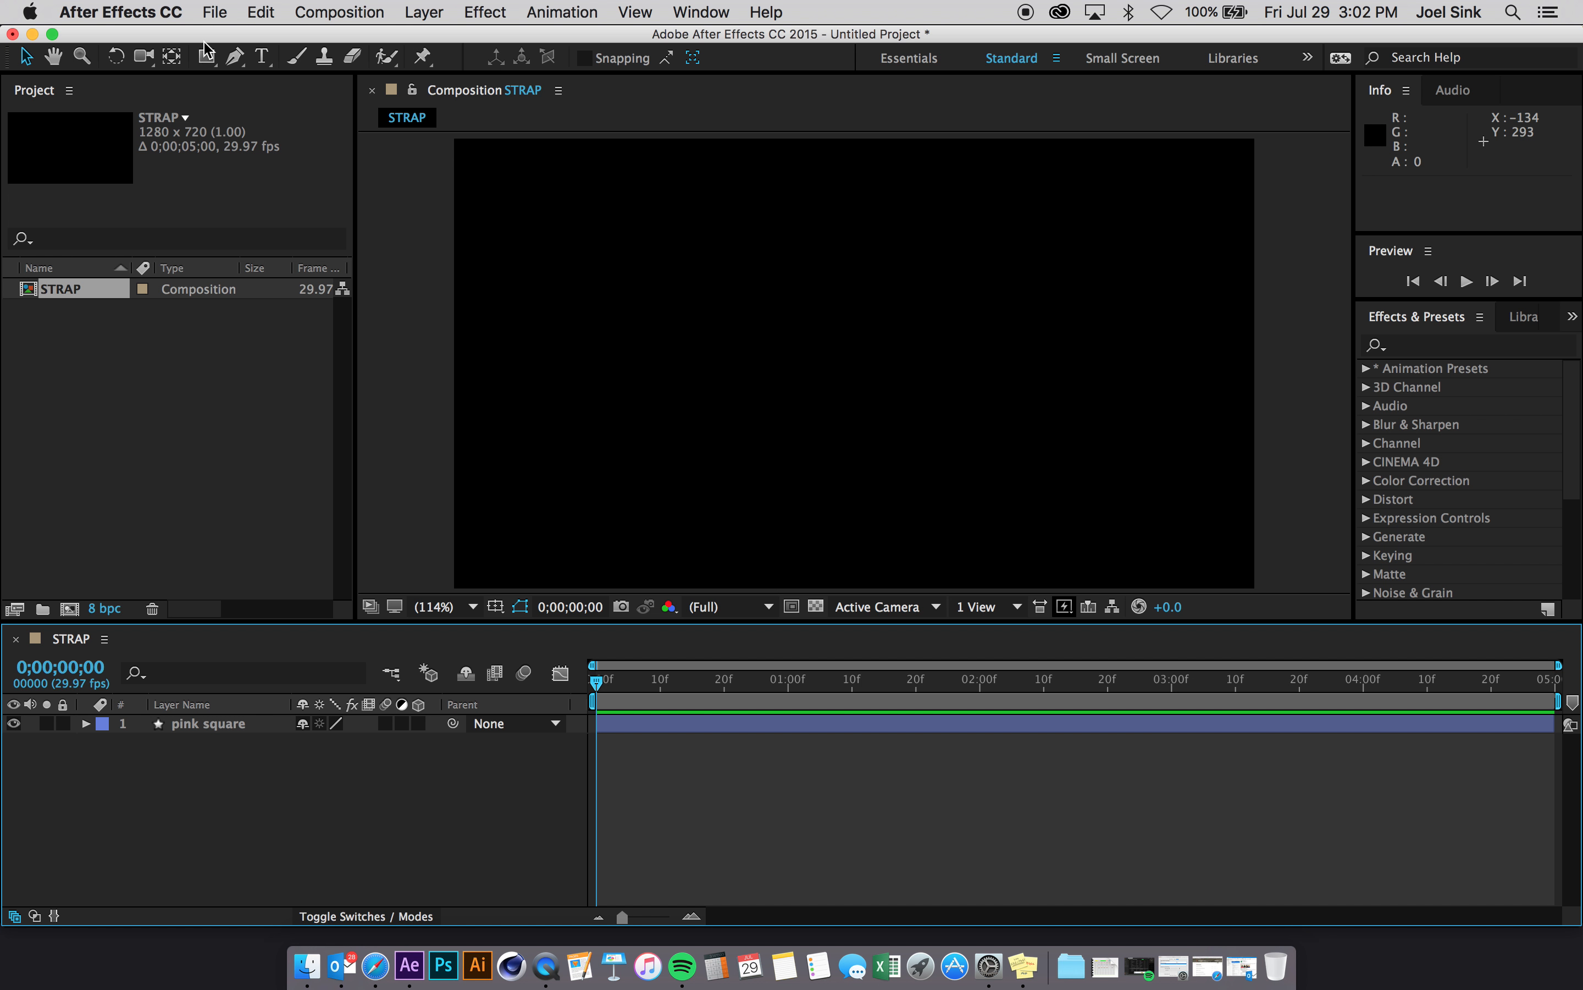
Draw a circle about 93 by 88 px with a red CC0000 fill below the composition's centre on a new shape layer.
left_click_drag(206, 54, 290, 105)
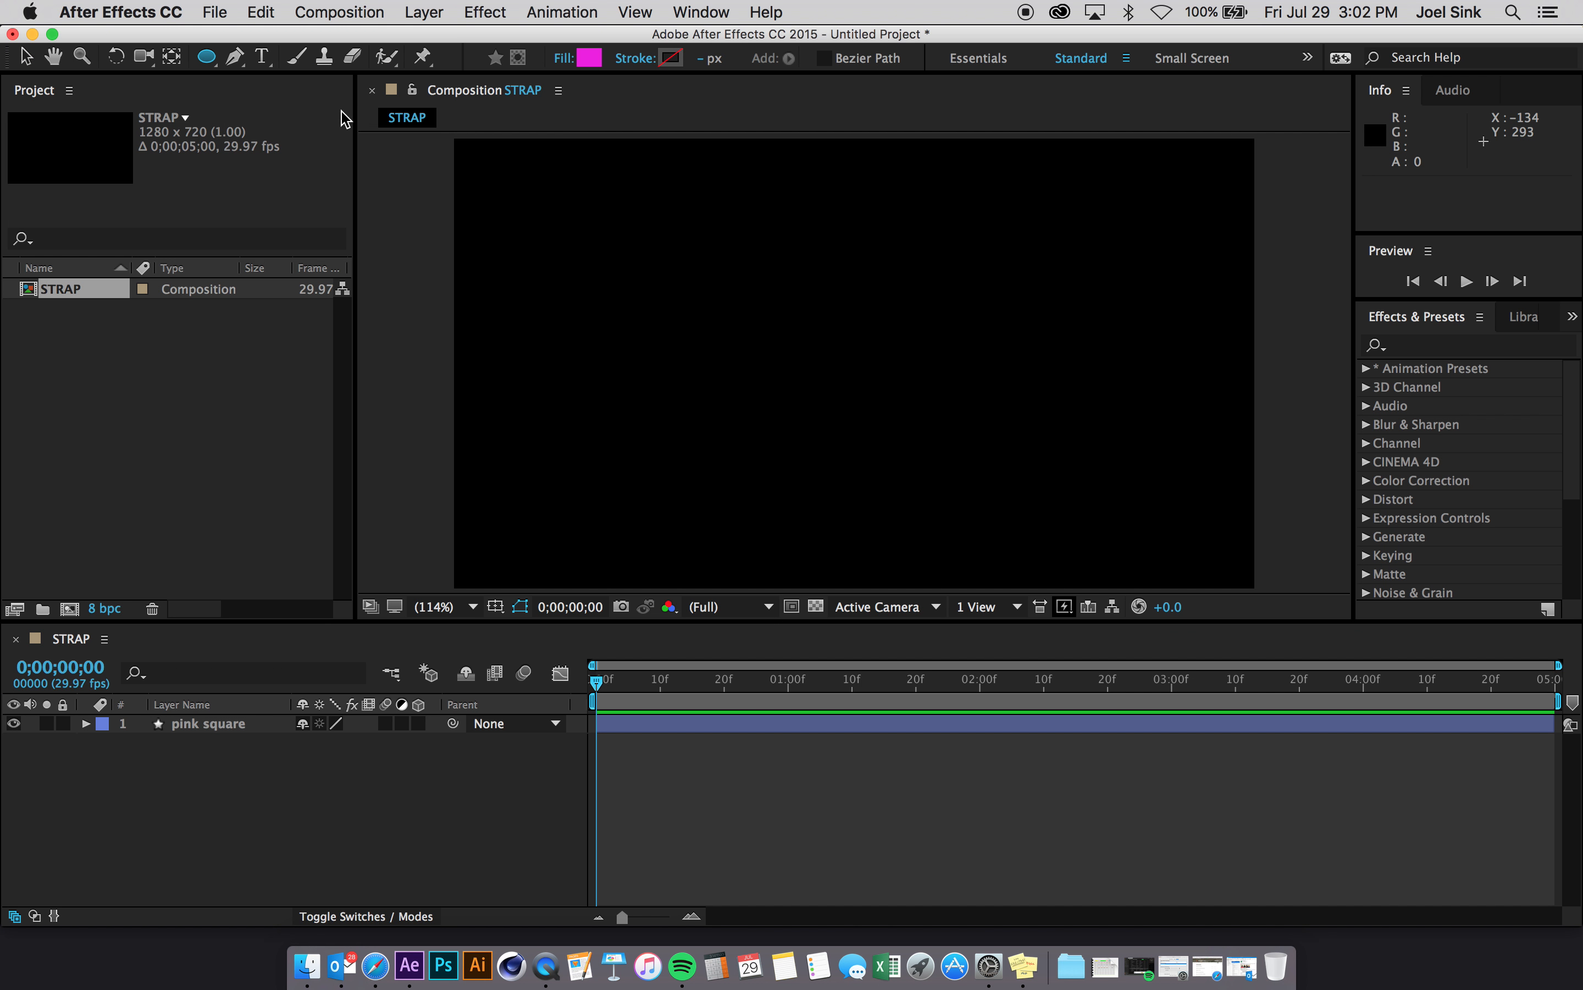
left_click(588, 58)
left_click_drag(847, 396, 854, 330)
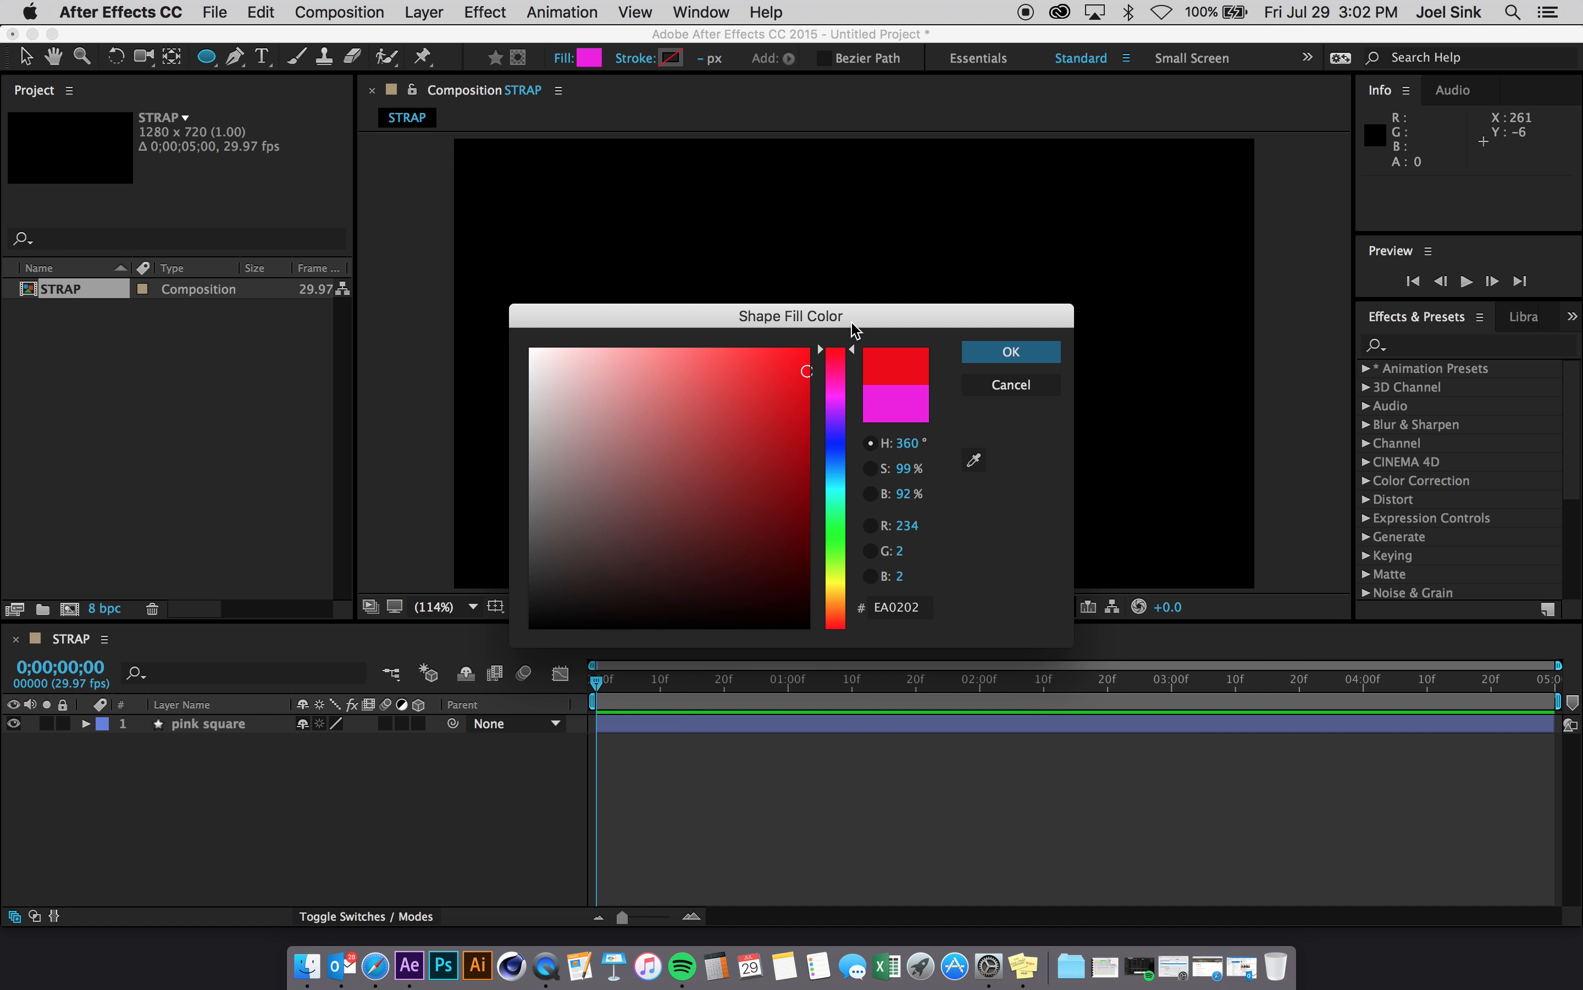
left_click_drag(799, 406, 809, 405)
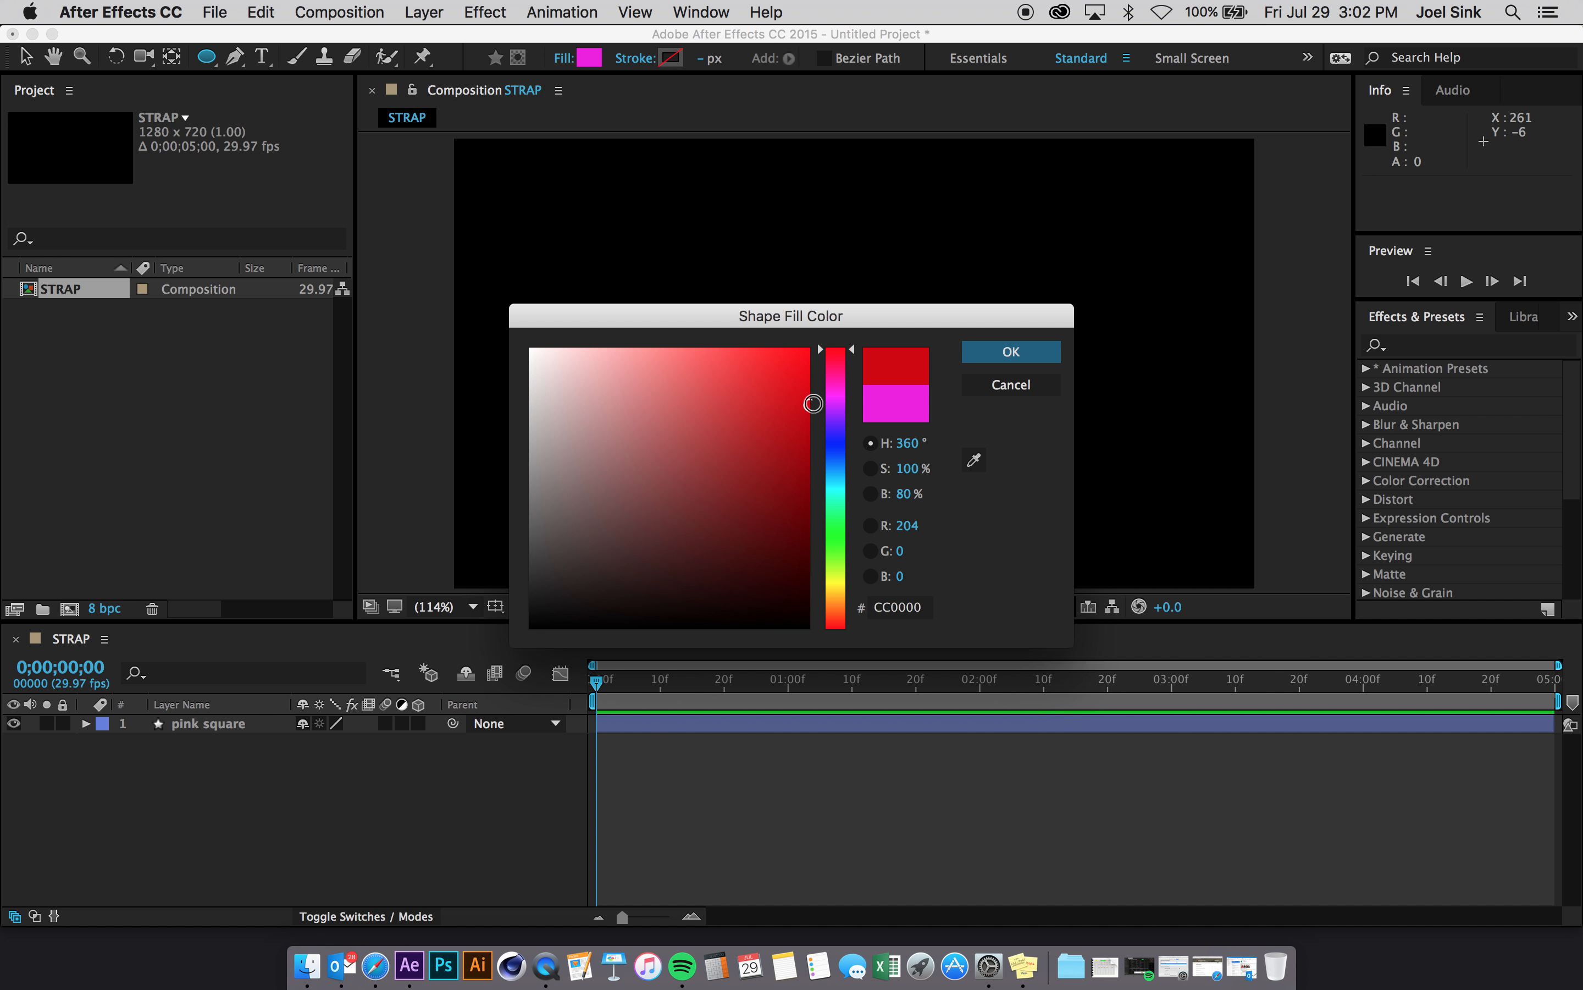
left_click(1023, 350)
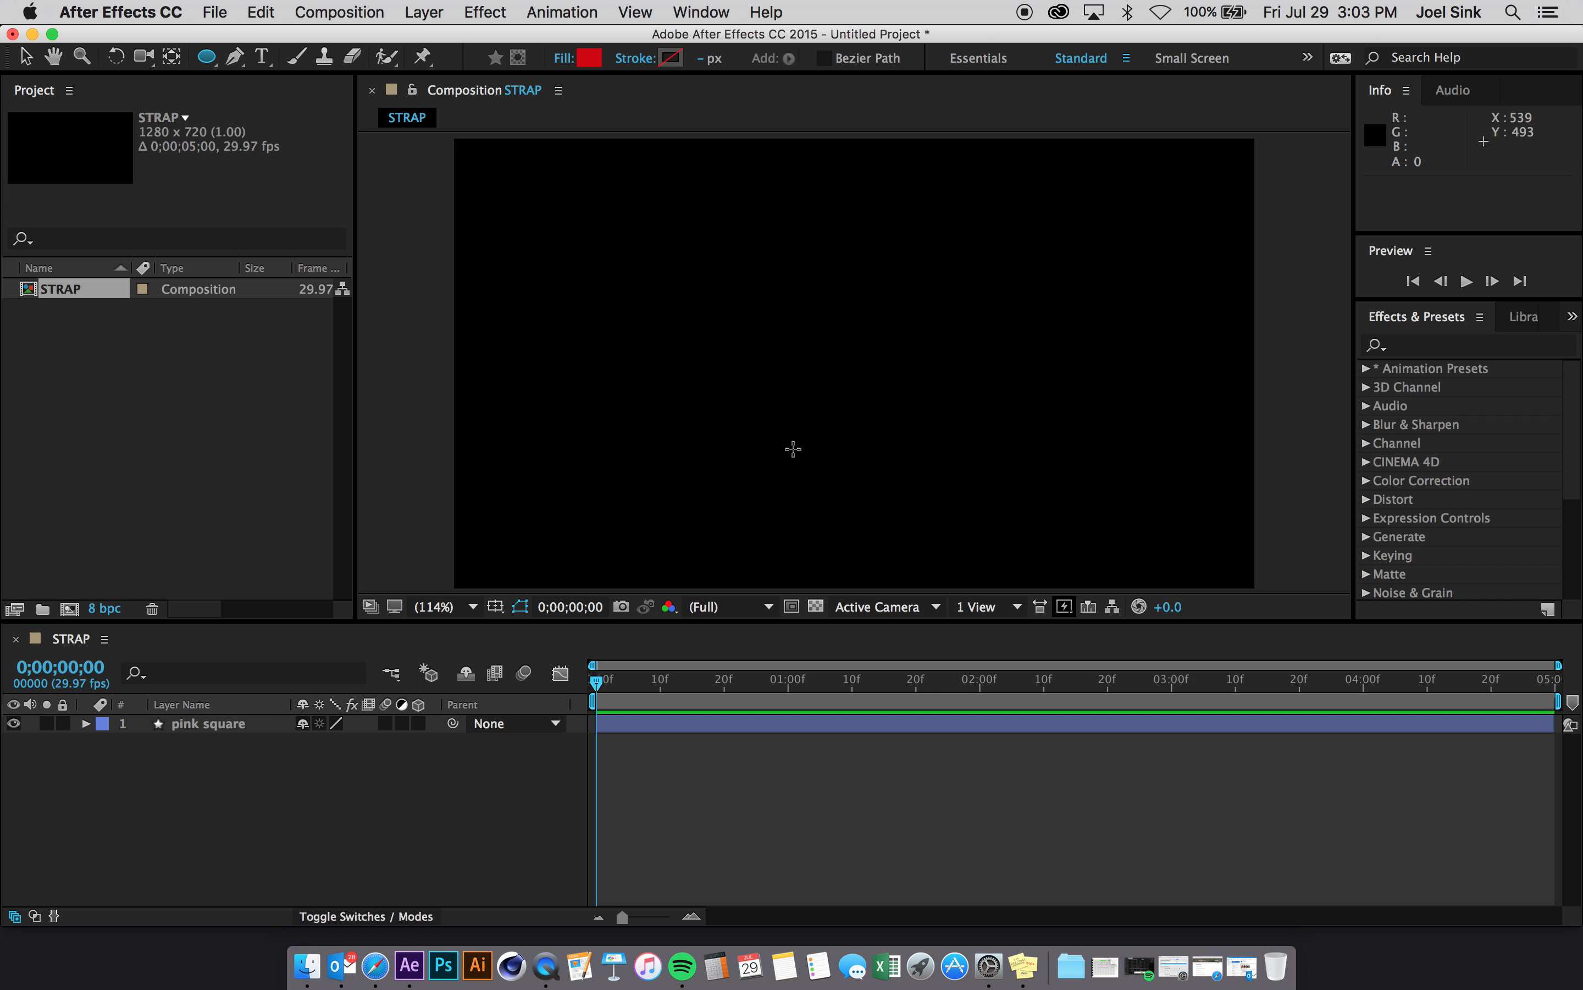
left_click_drag(792, 449, 851, 506)
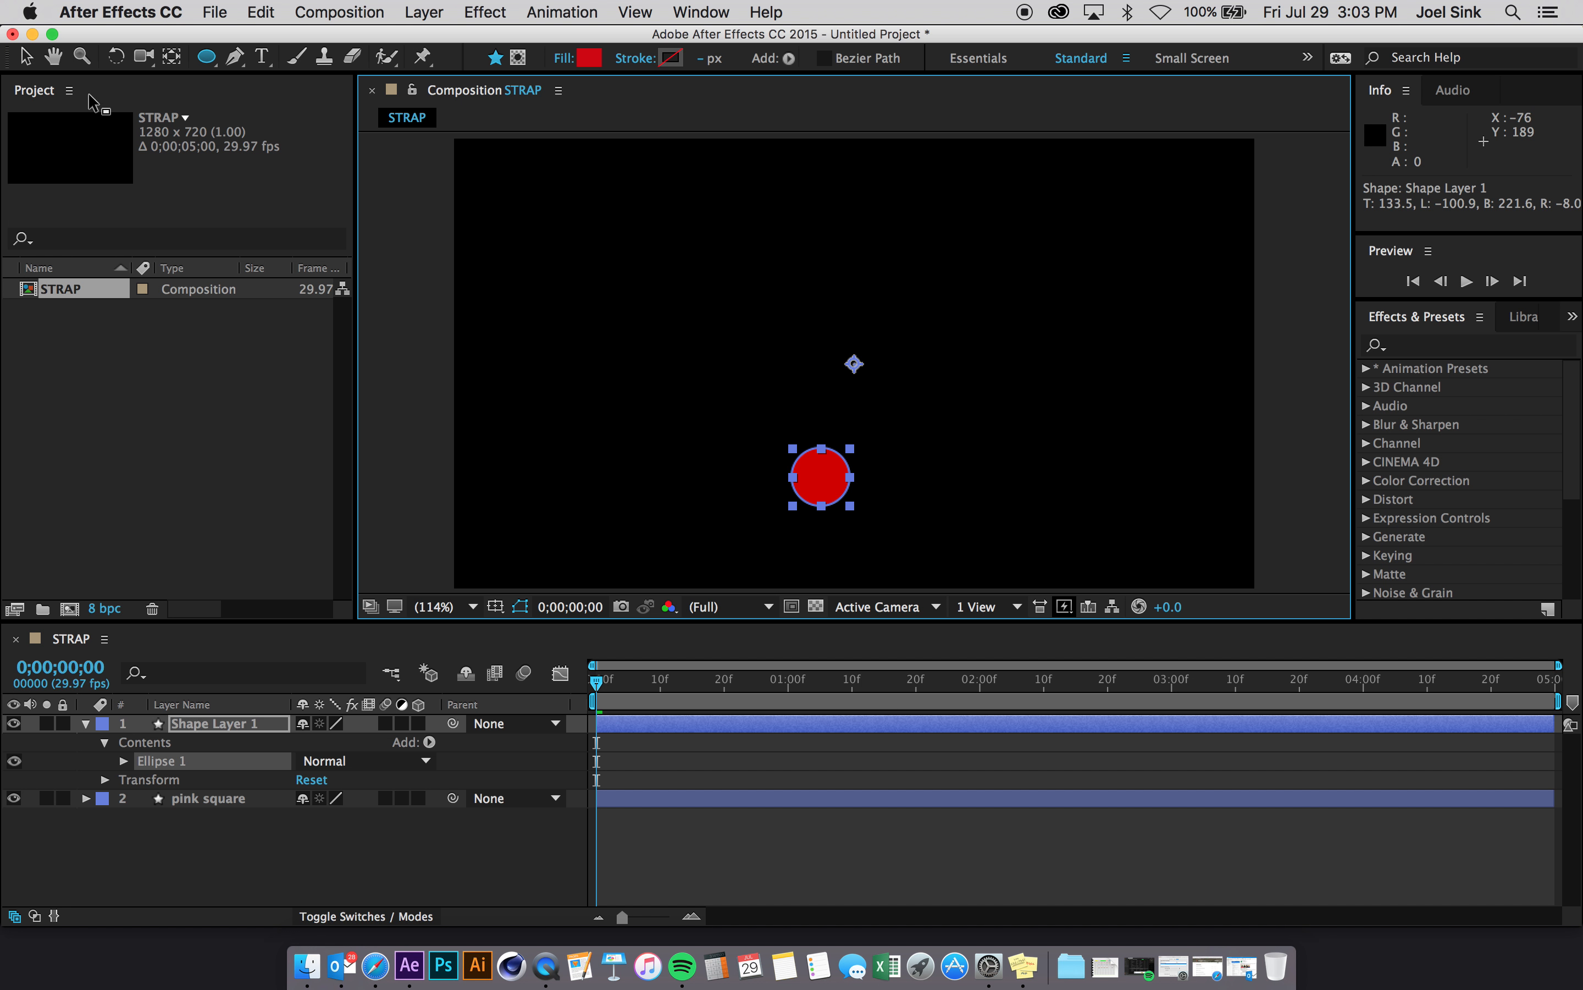
left_click(28, 59)
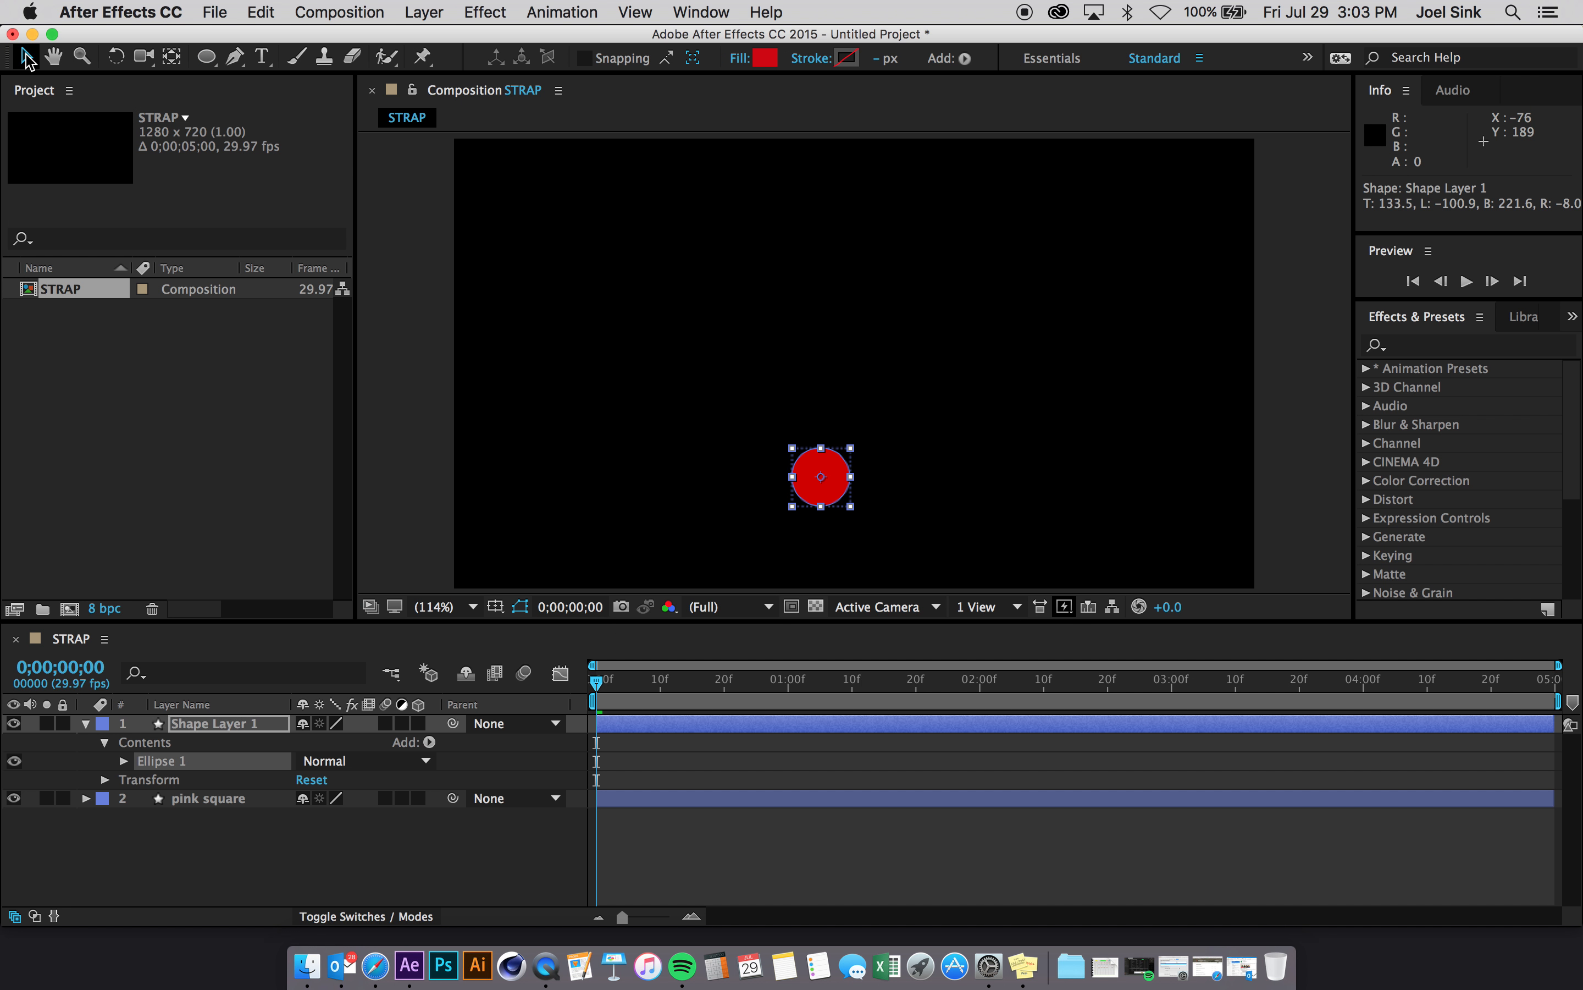
Move the red circle layer's anchor point up to the composition's upper edge, directly above the circle, with the Pan Behind tool.
left_click(1149, 879)
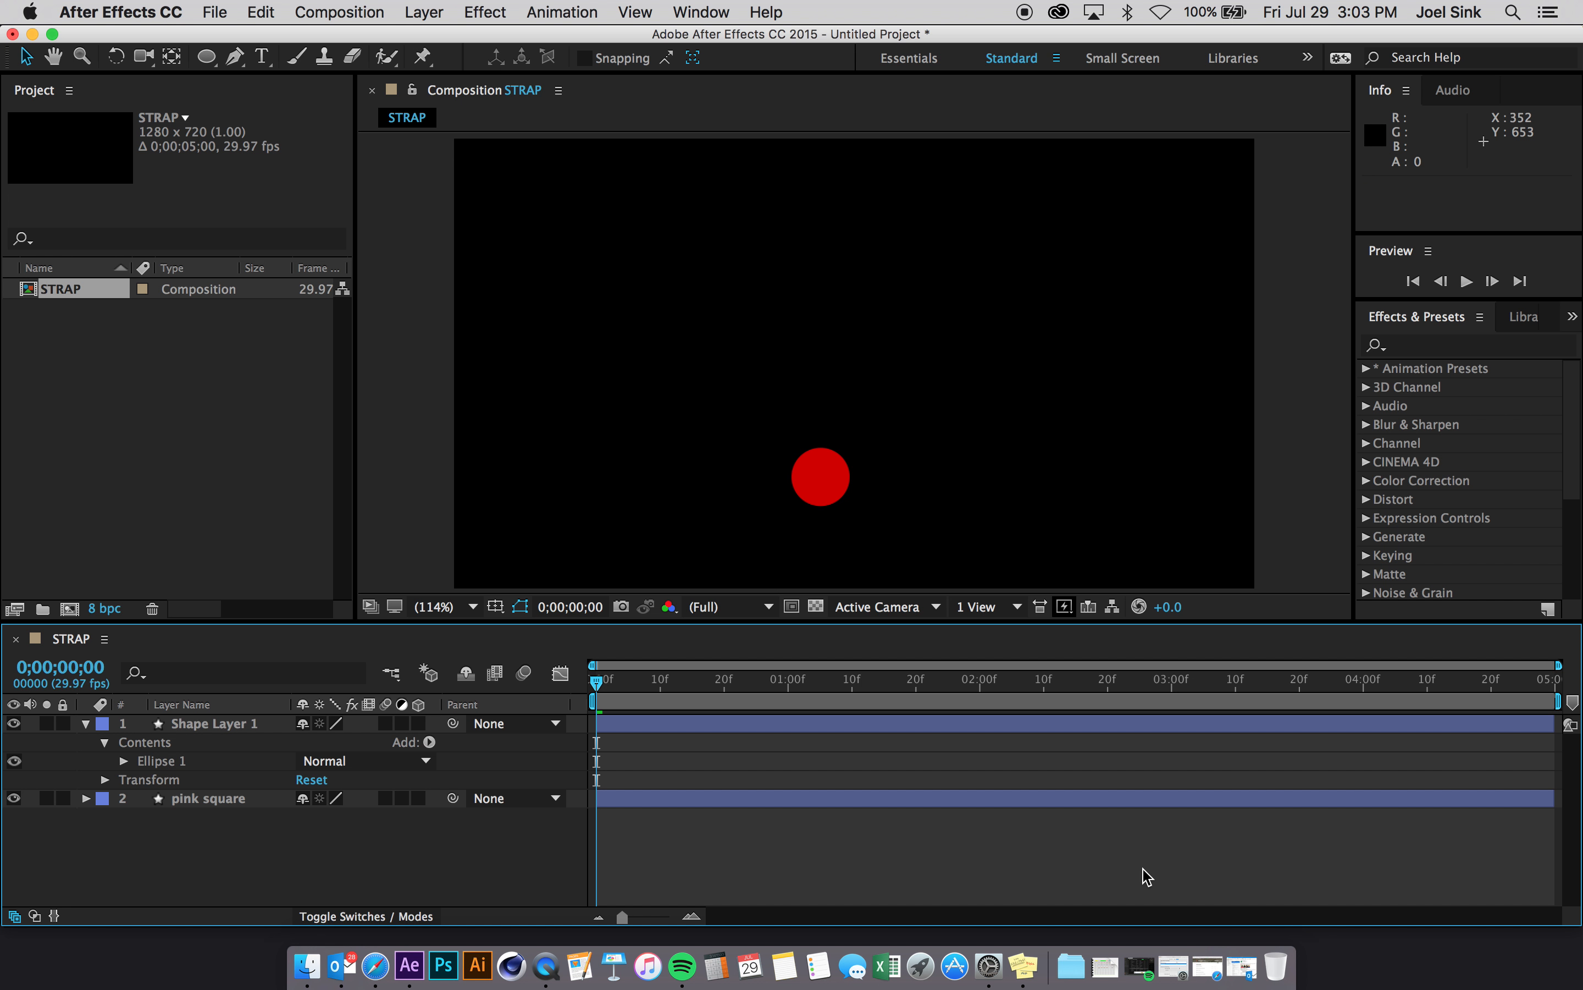
left_click(245, 727)
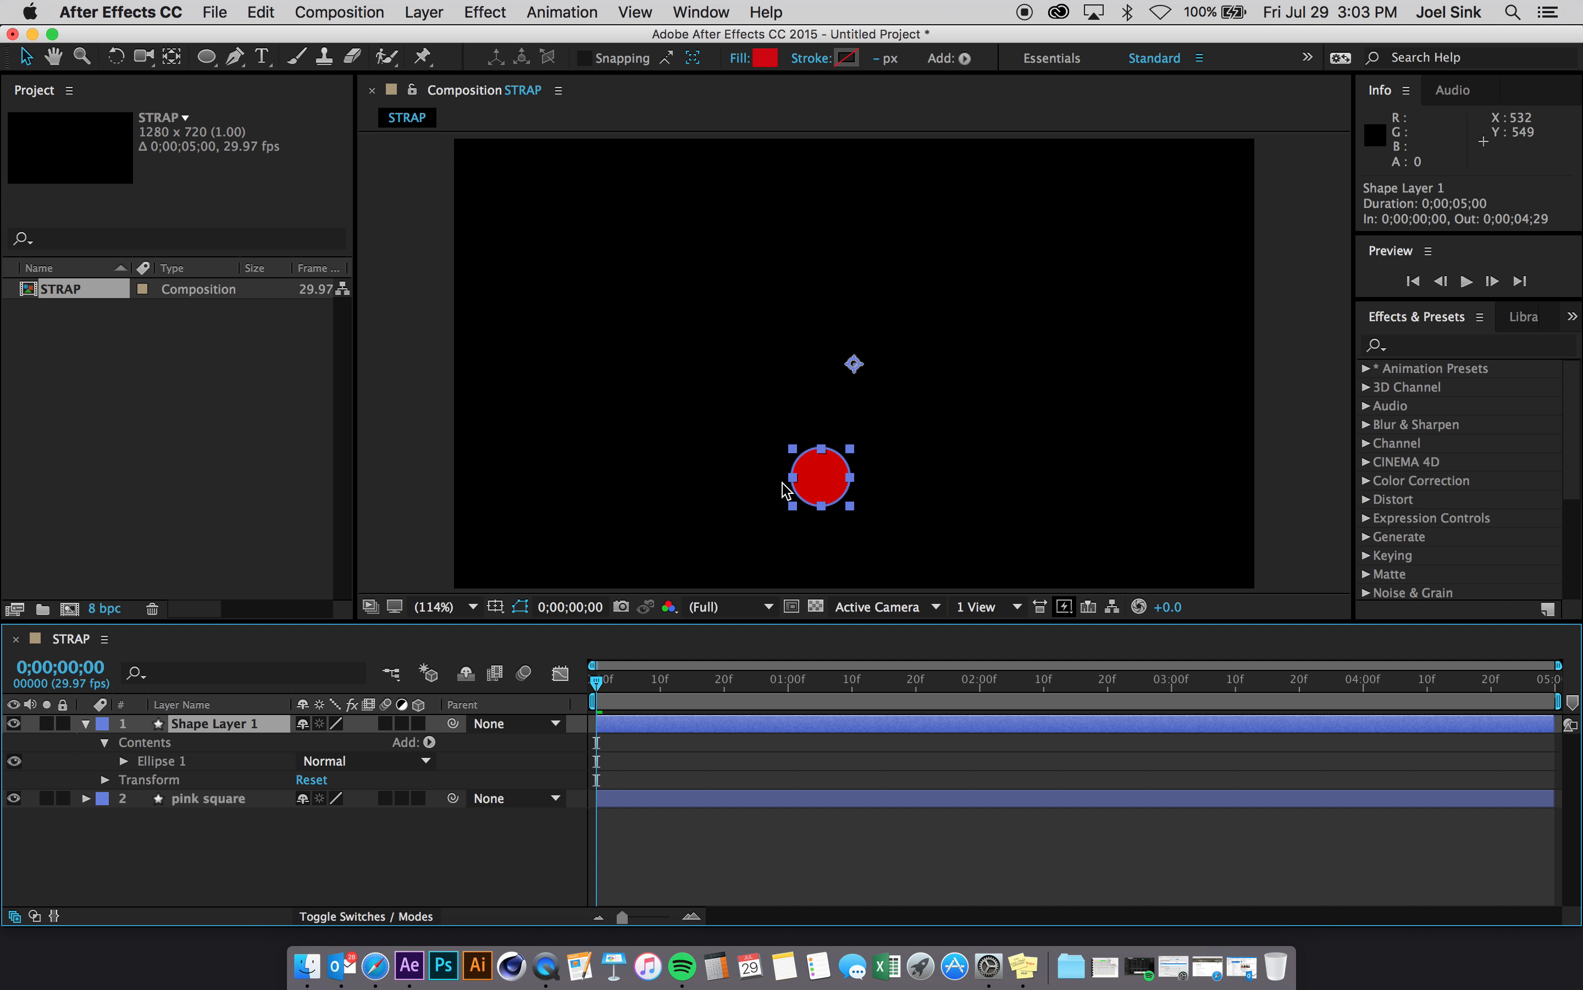
left_click(172, 59)
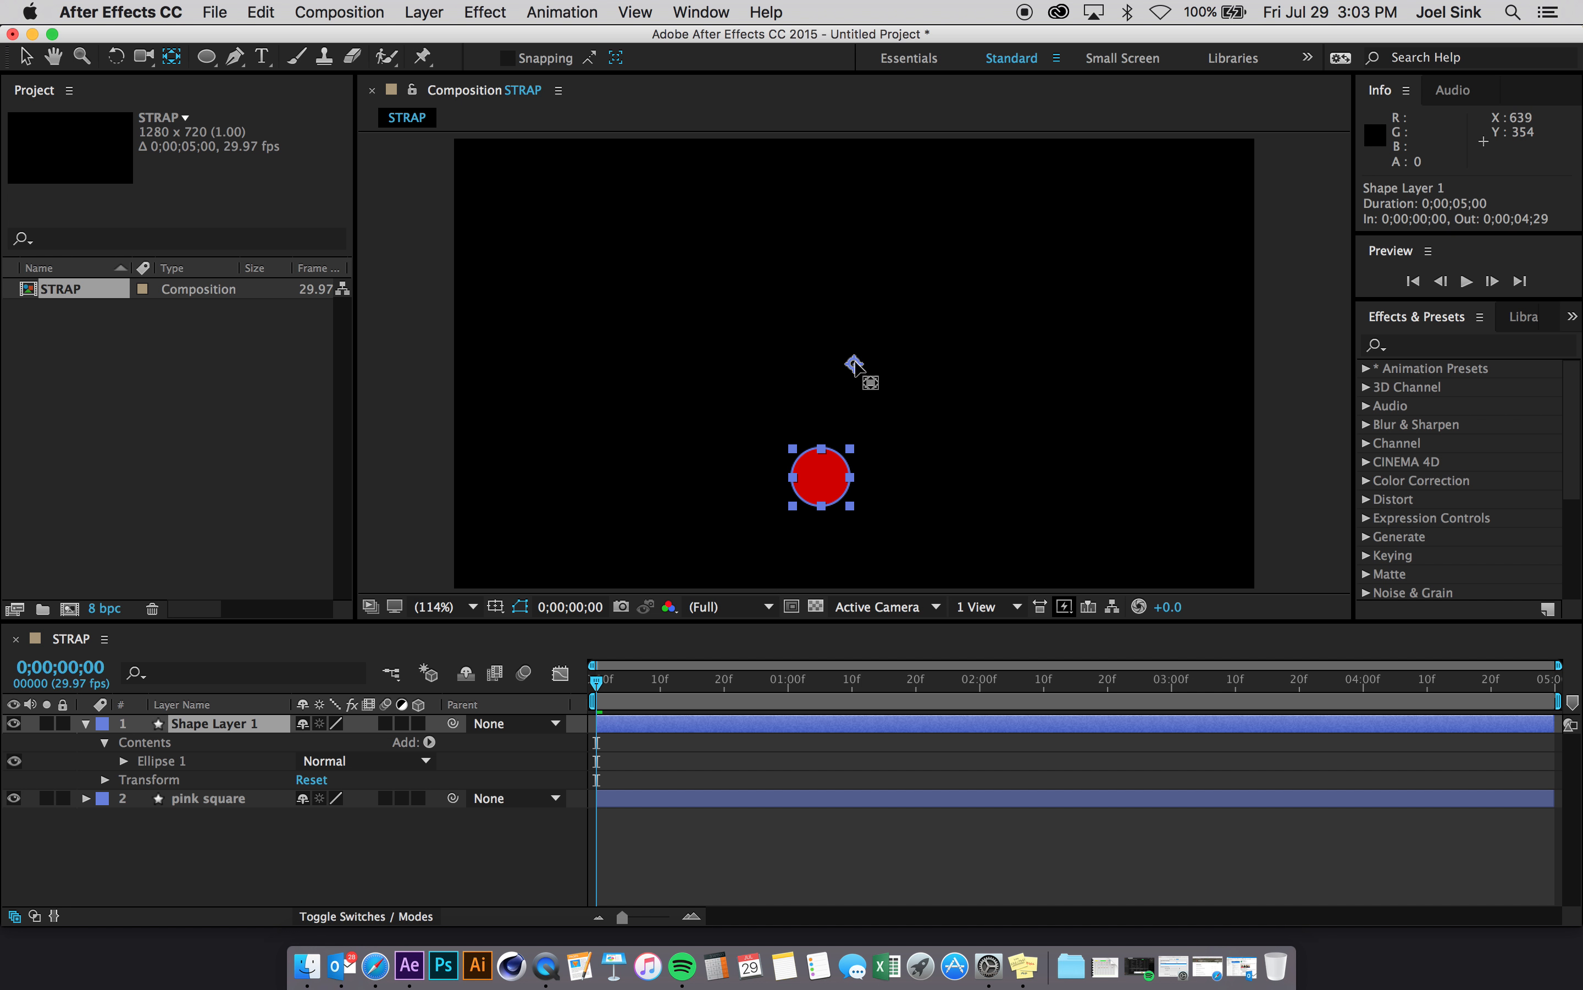
left_click_drag(853, 355, 822, 154)
left_click(594, 677)
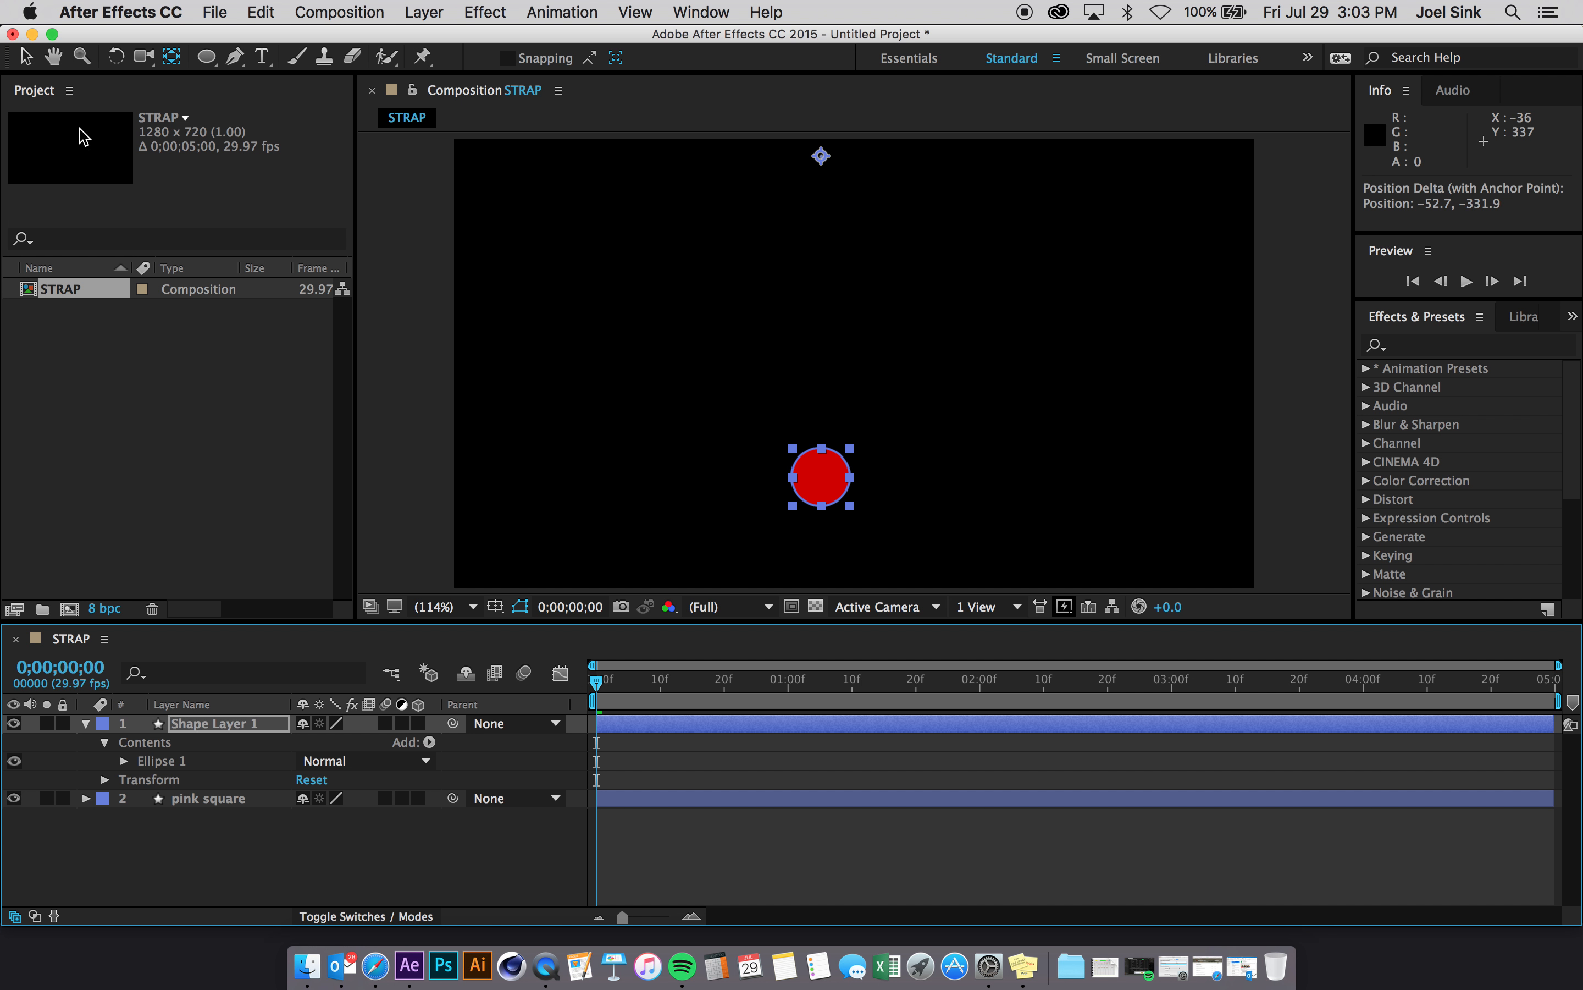
left_click(27, 59)
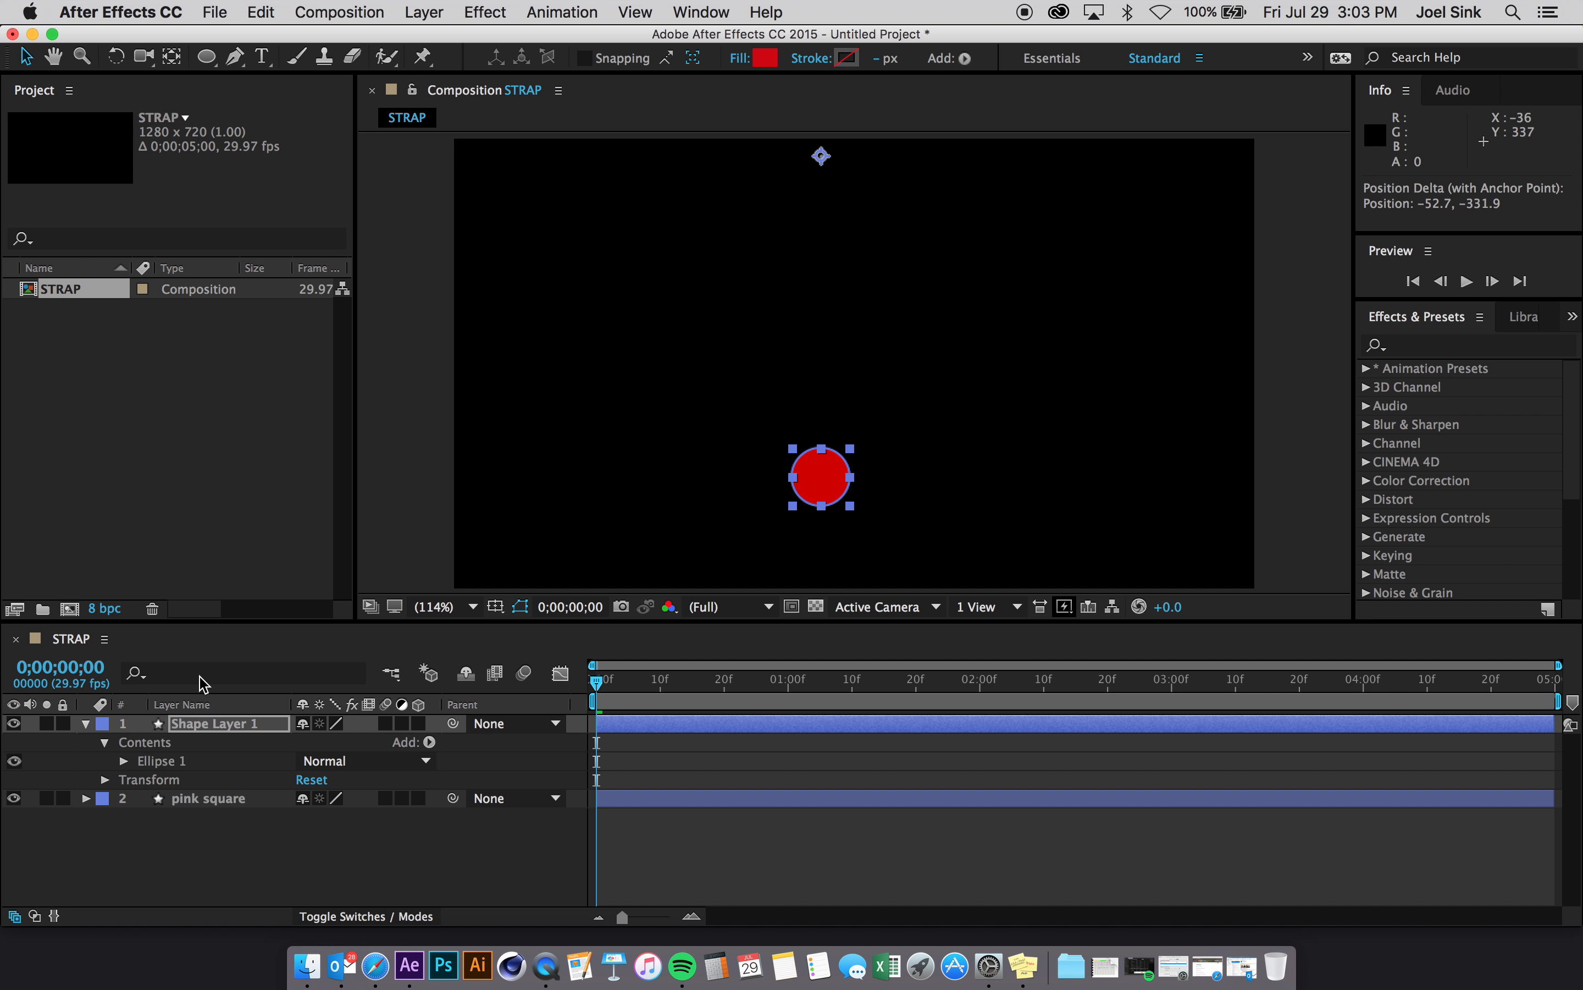
Rename the red circle's shape layer as red ball.
left_click(229, 725)
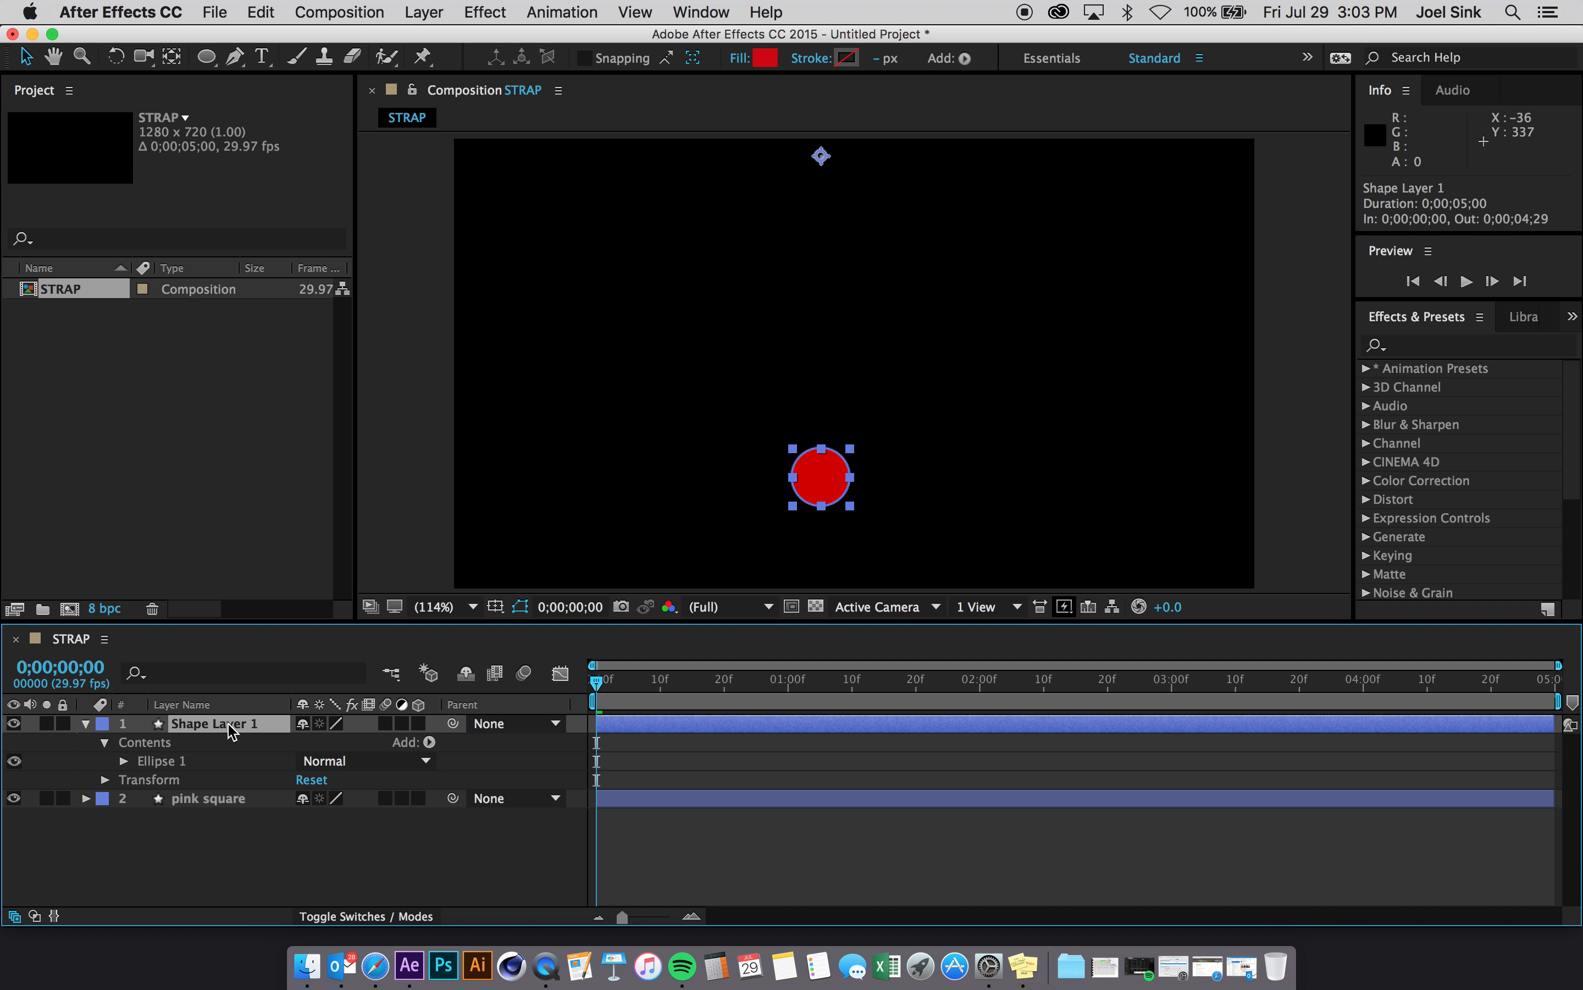
key("Return")
type("red")
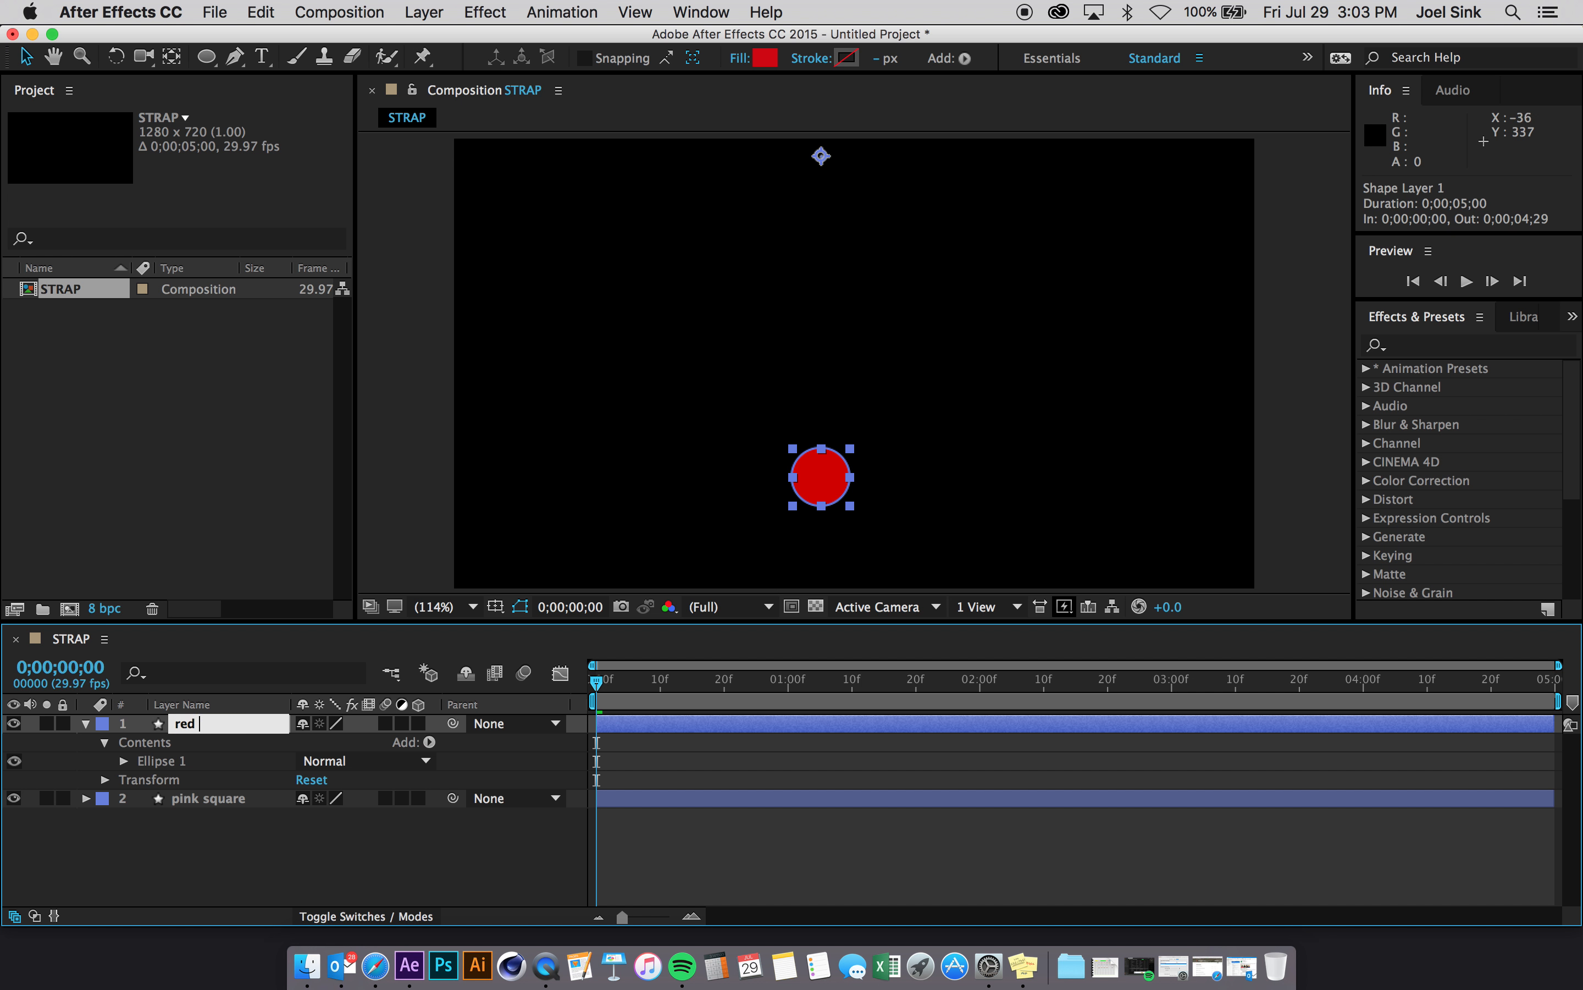
type(" ball")
key("Return")
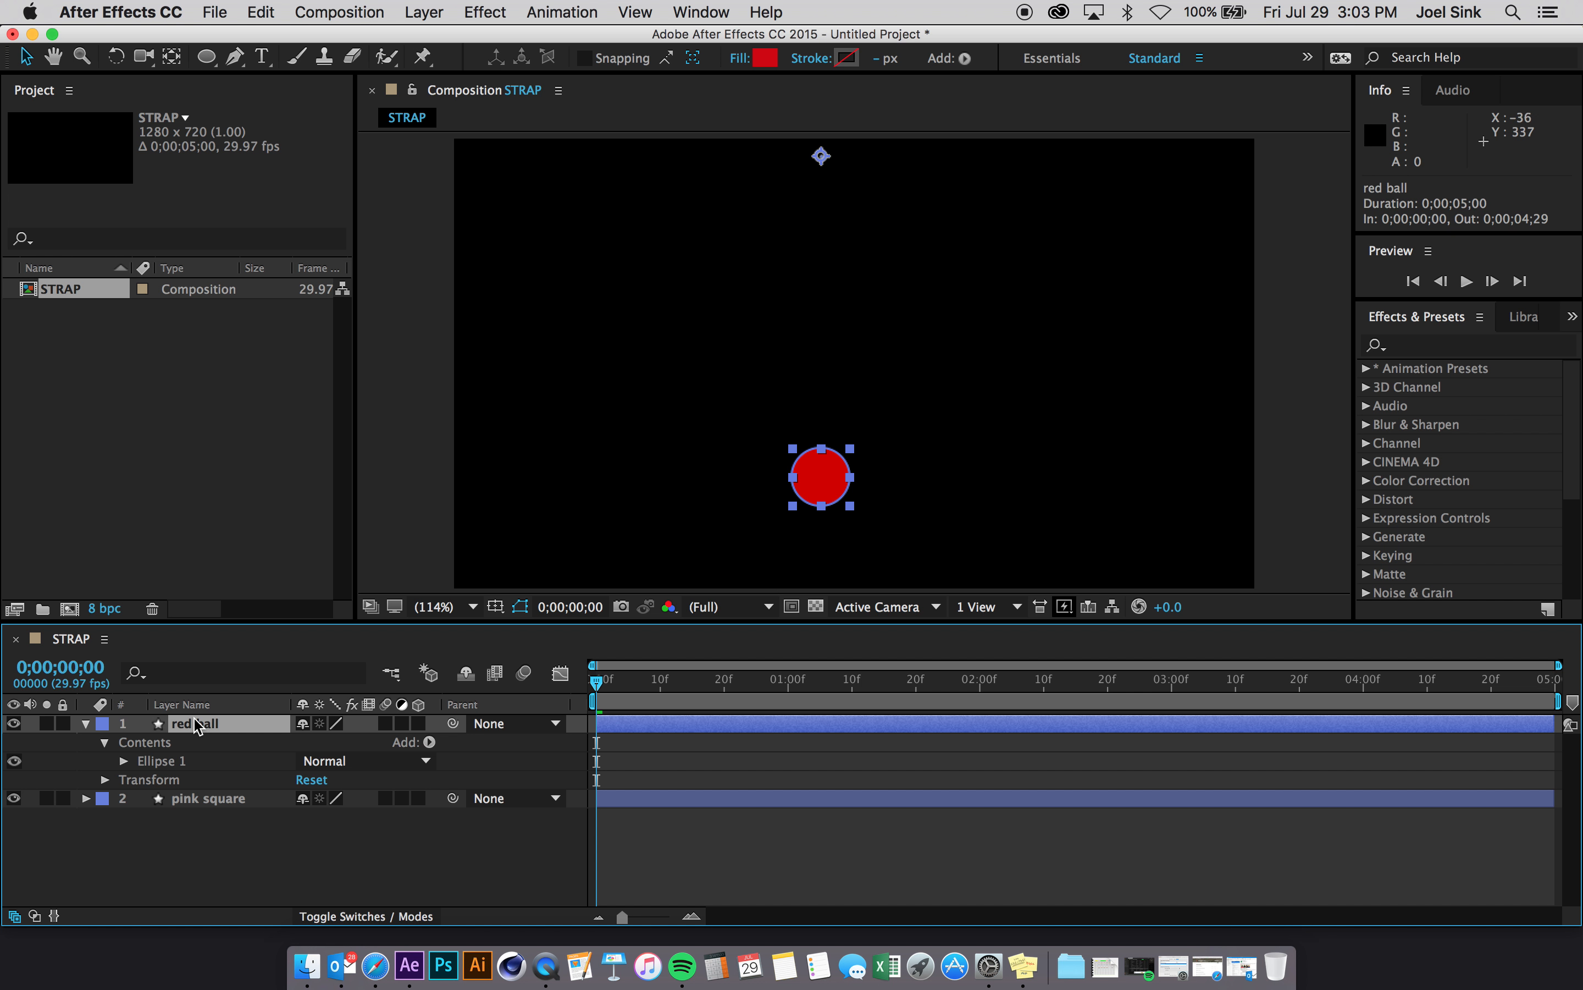
Reveal the red ball layer's Scale, Opacity, Rotation, Anchor Point and Position properties one after another, and collapse the layer.
key("s")
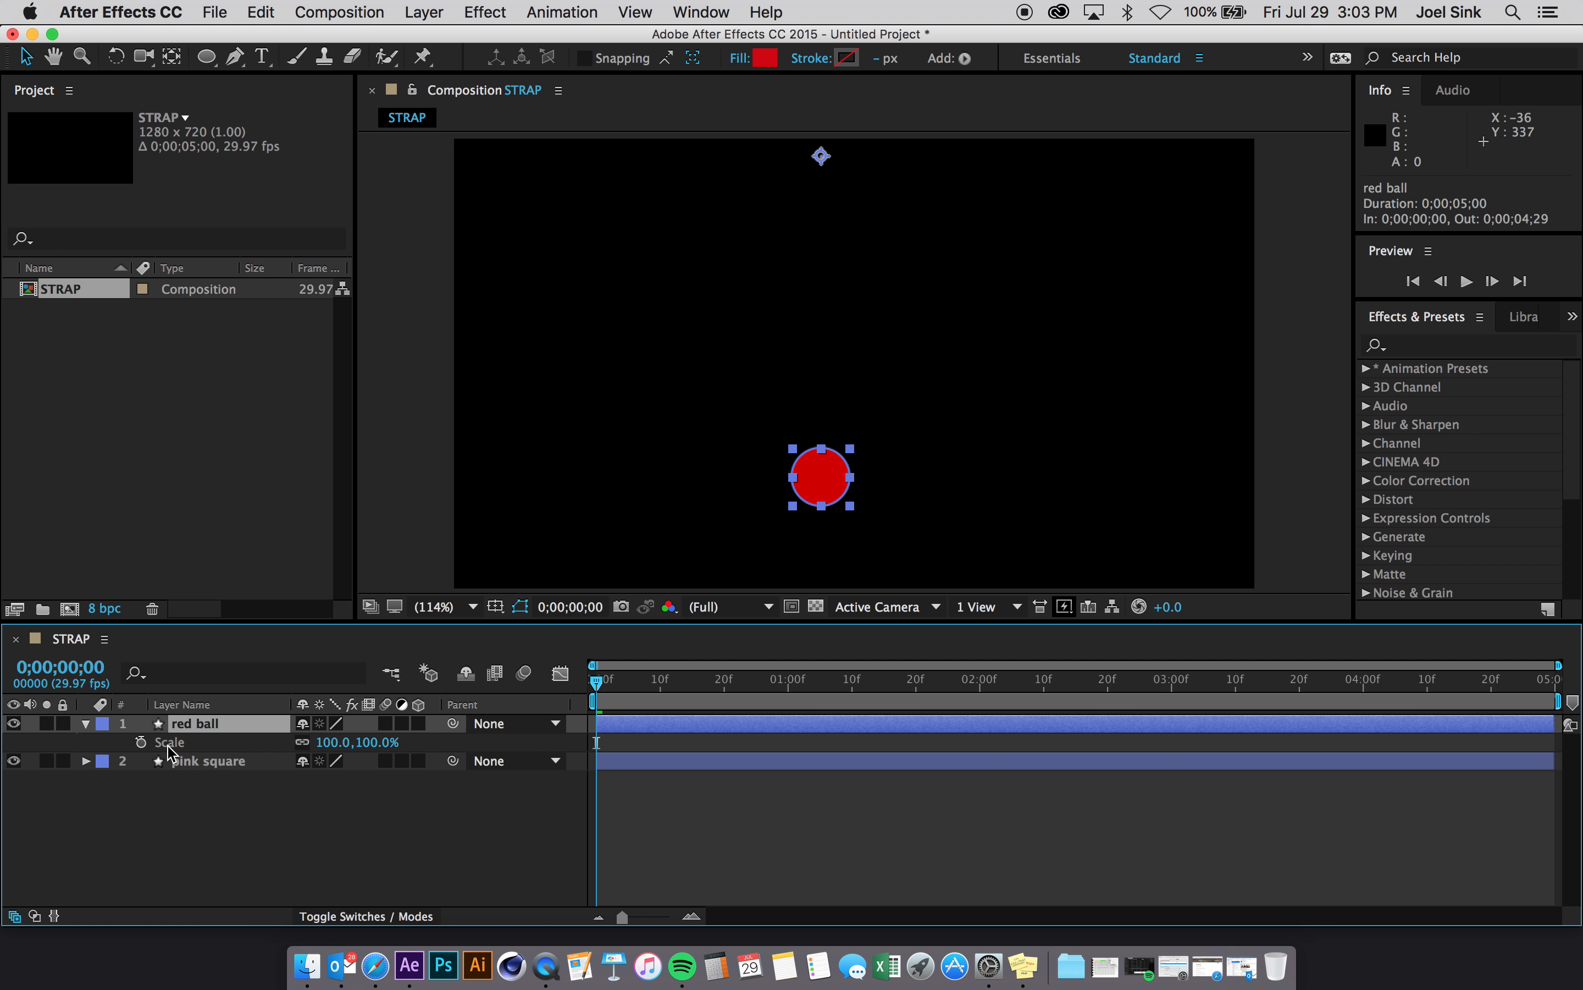
key("t")
key("r")
key("a")
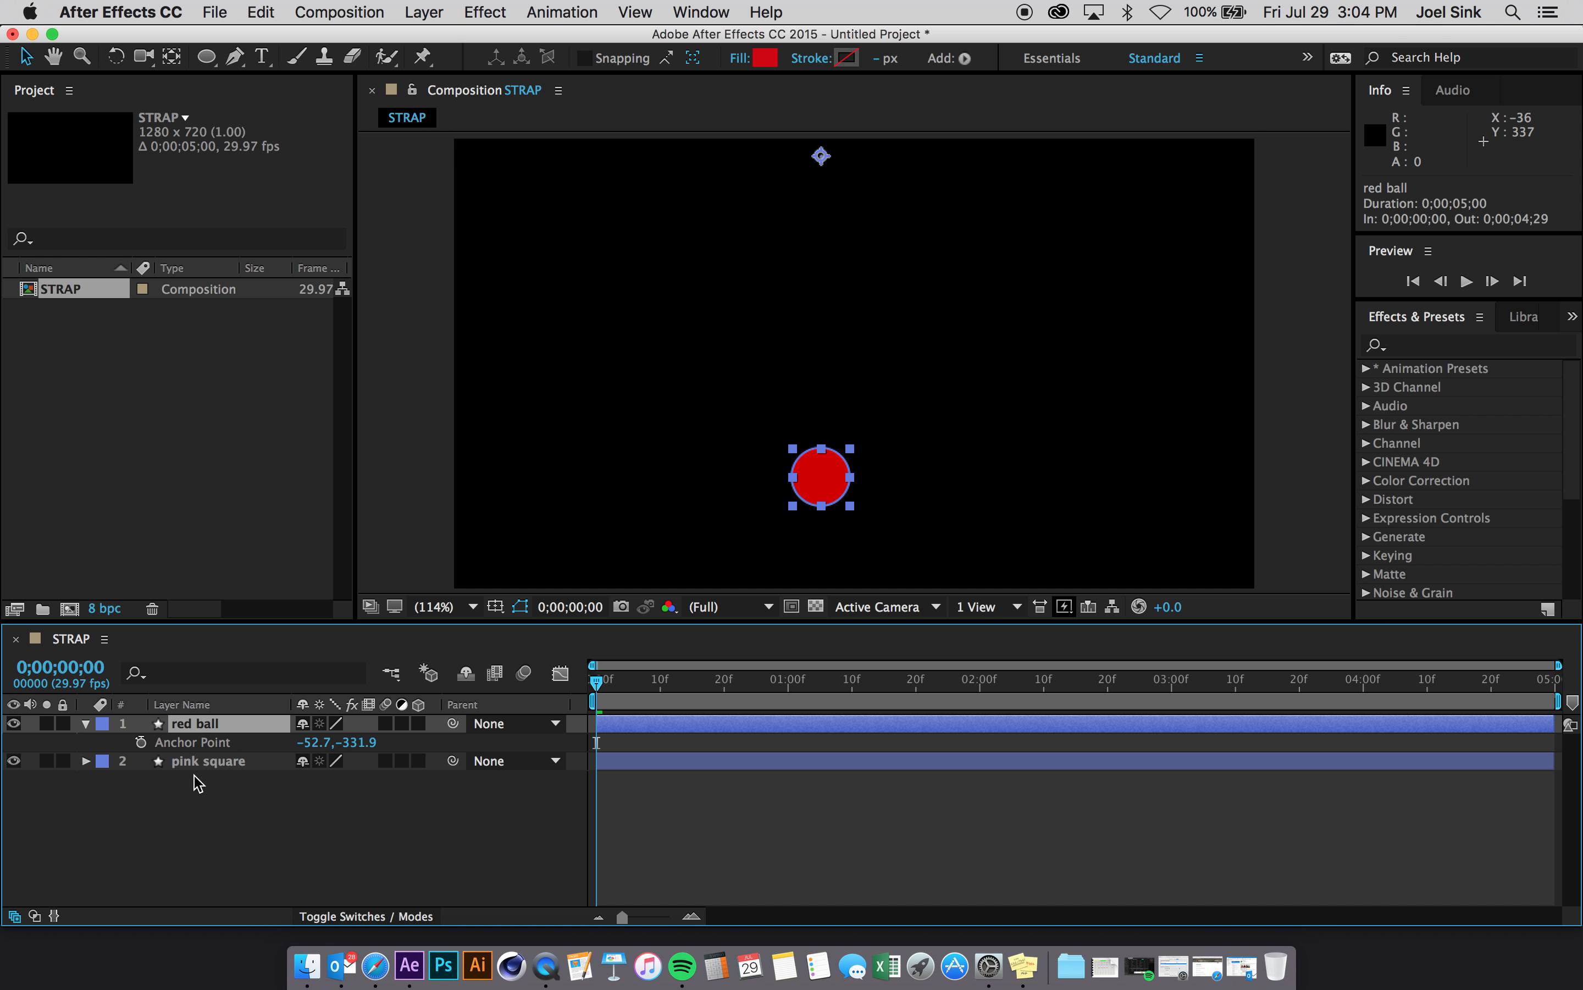
key("p")
left_click(86, 723)
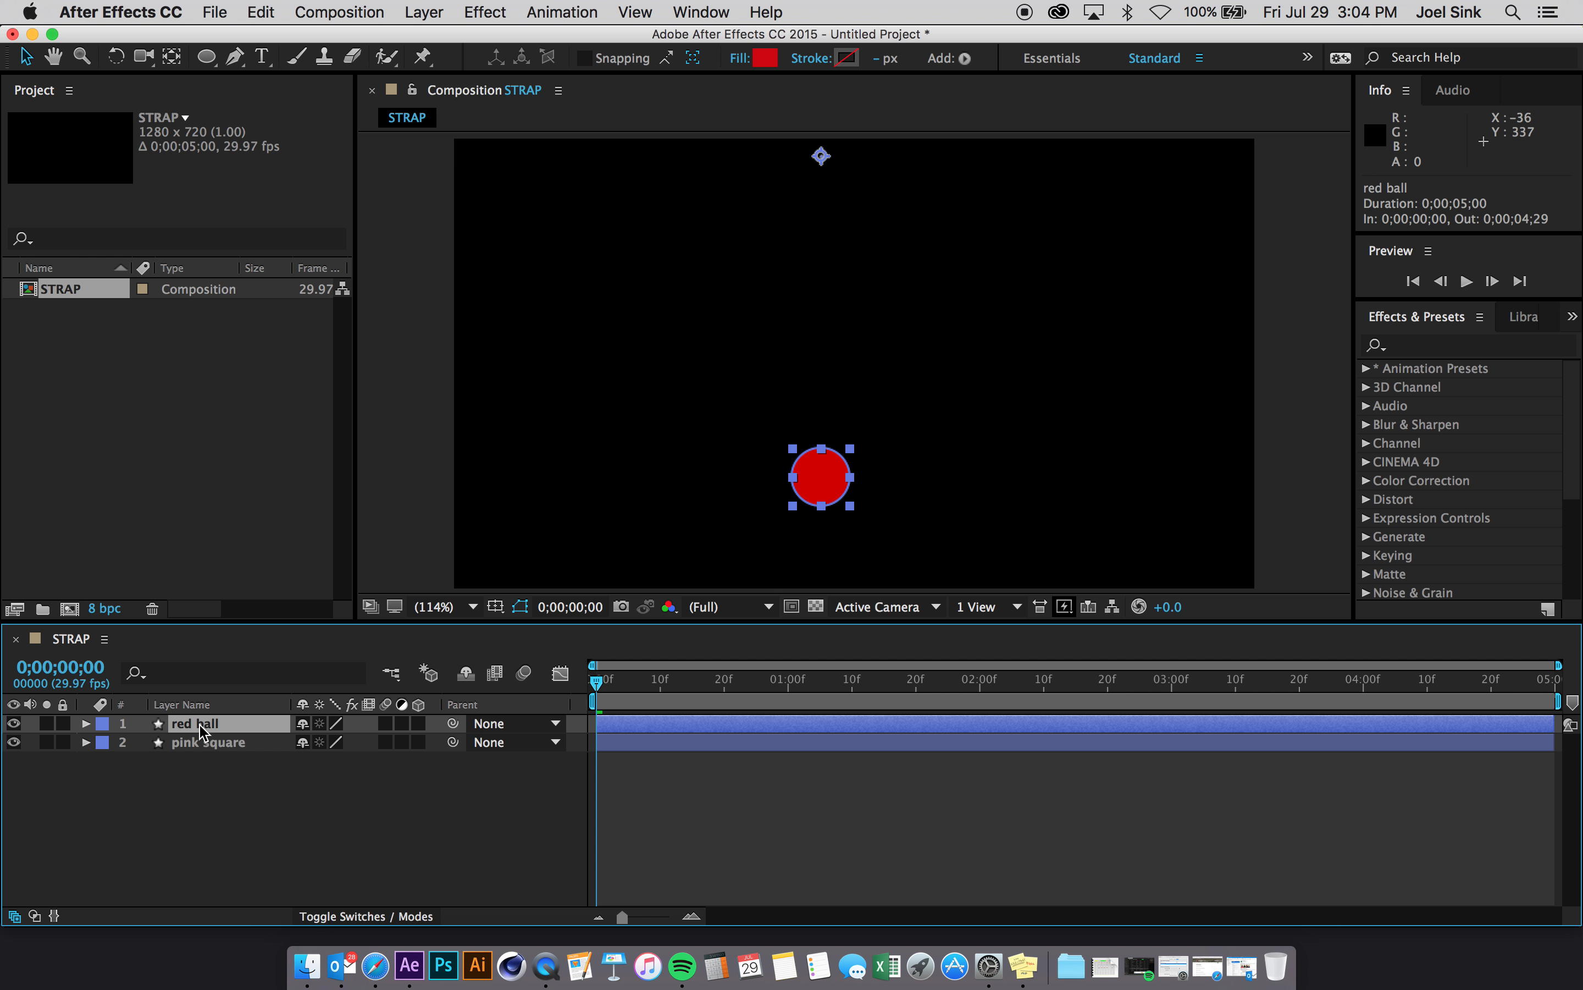
Keyframe the red ball's Rotation at about 24.3° at 0;00;00;00 and about -27.5° at 0;00;01;06 with the Rotation tool.
key("alt+shift+r")
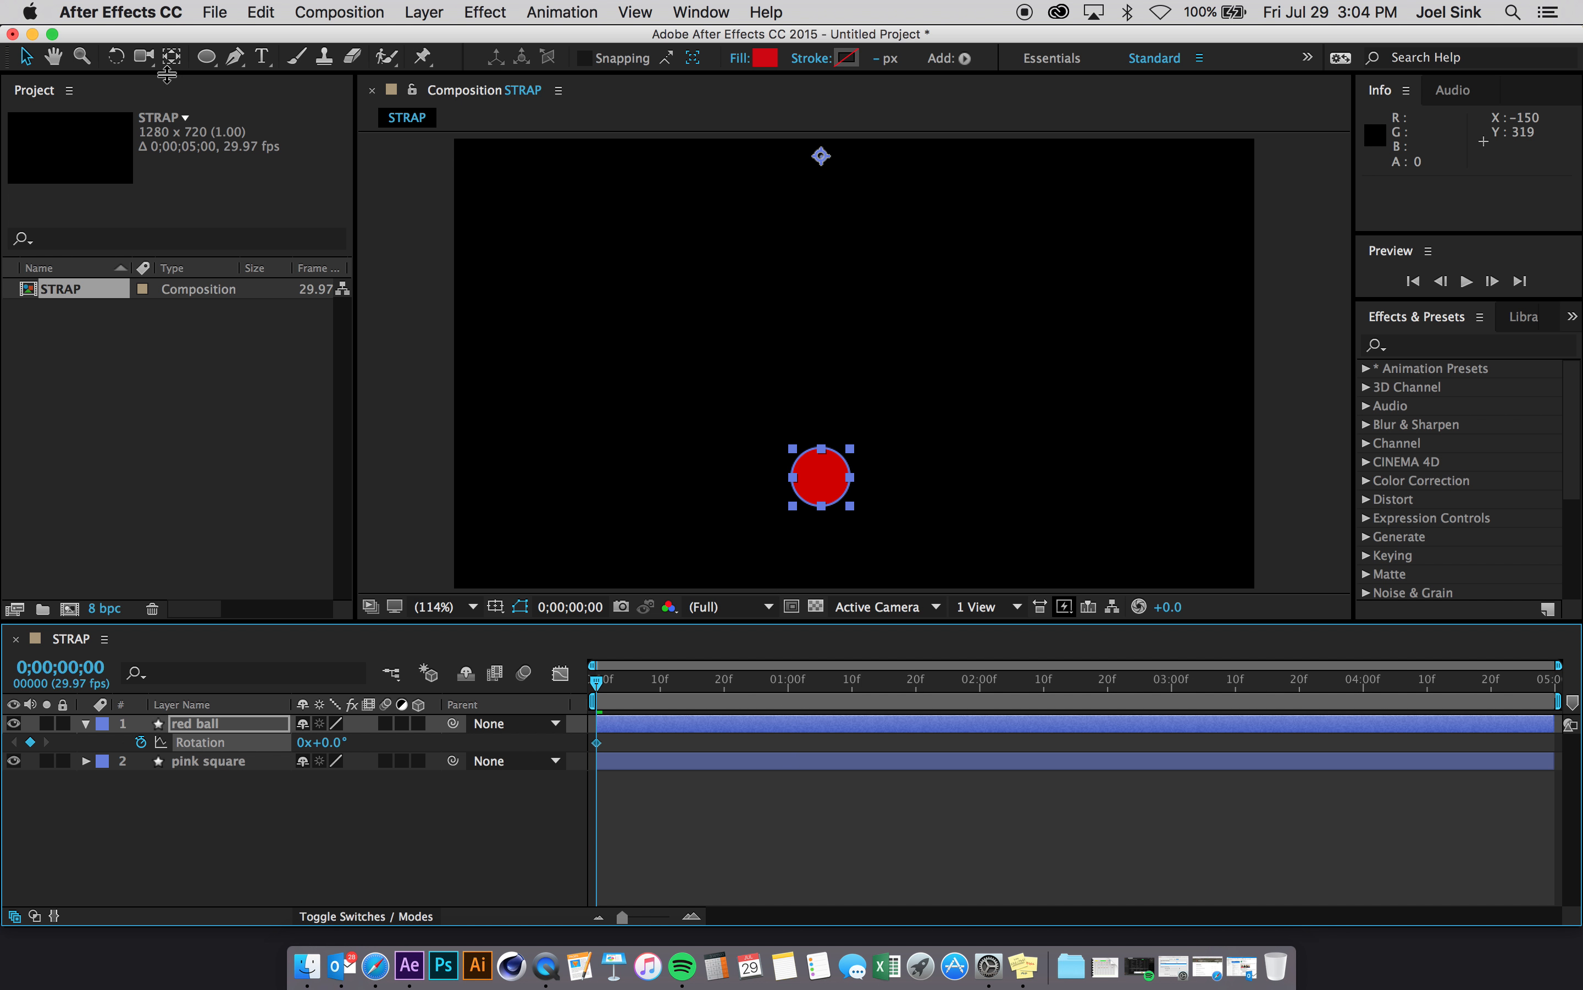
left_click(116, 58)
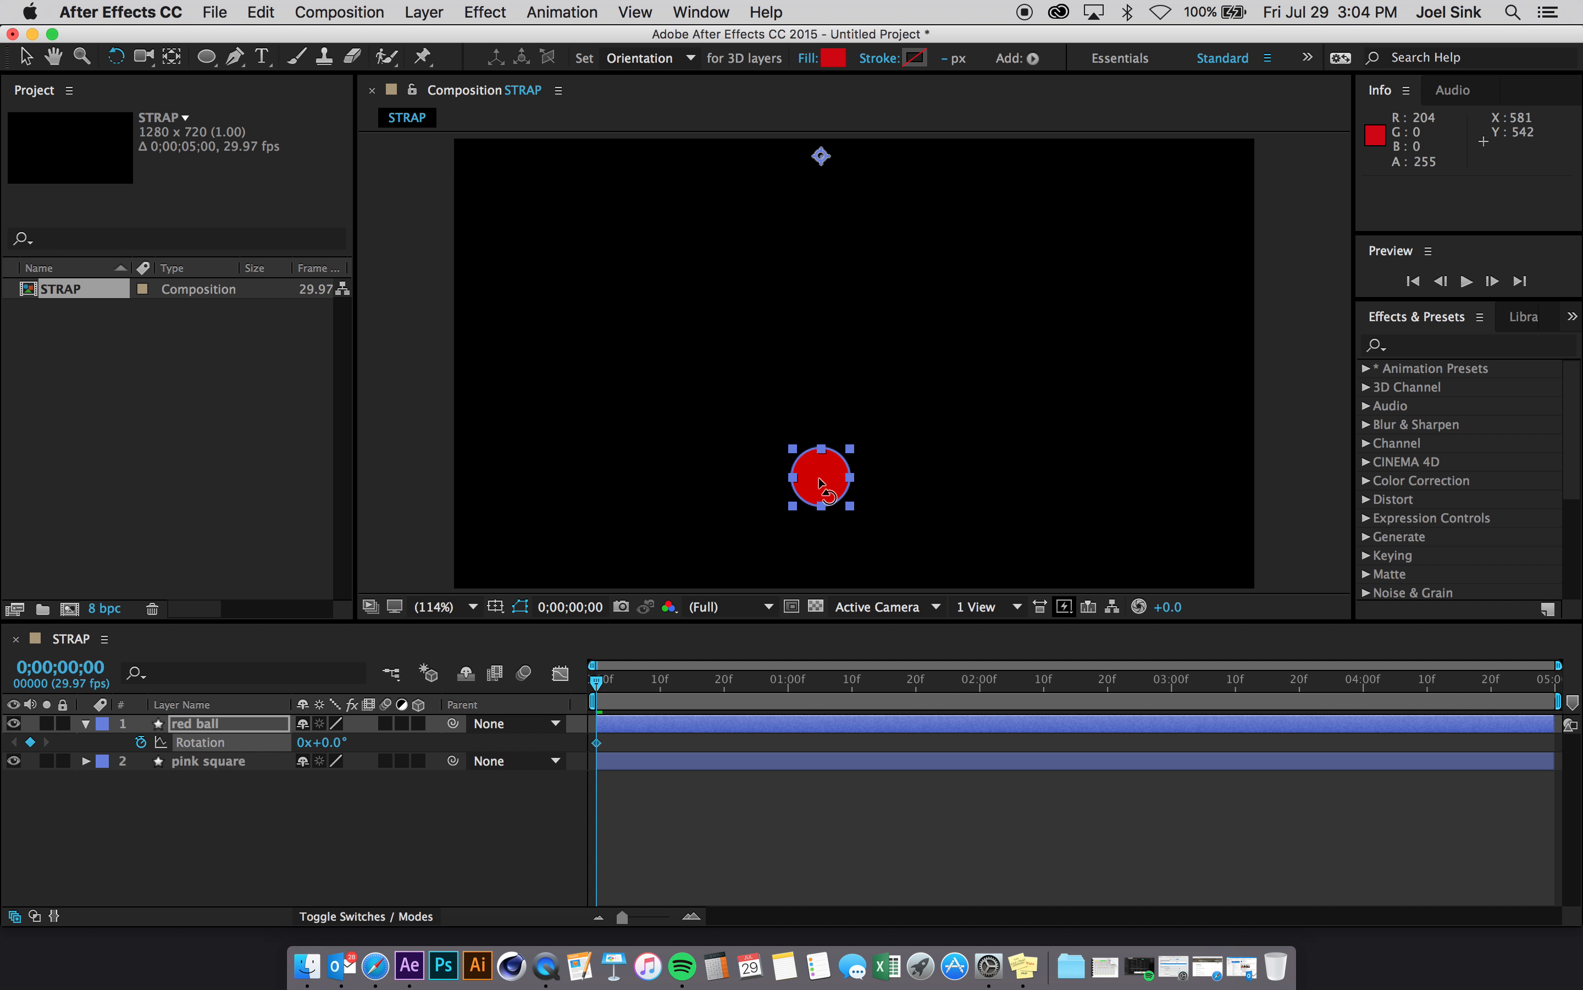
left_click_drag(819, 470, 679, 498)
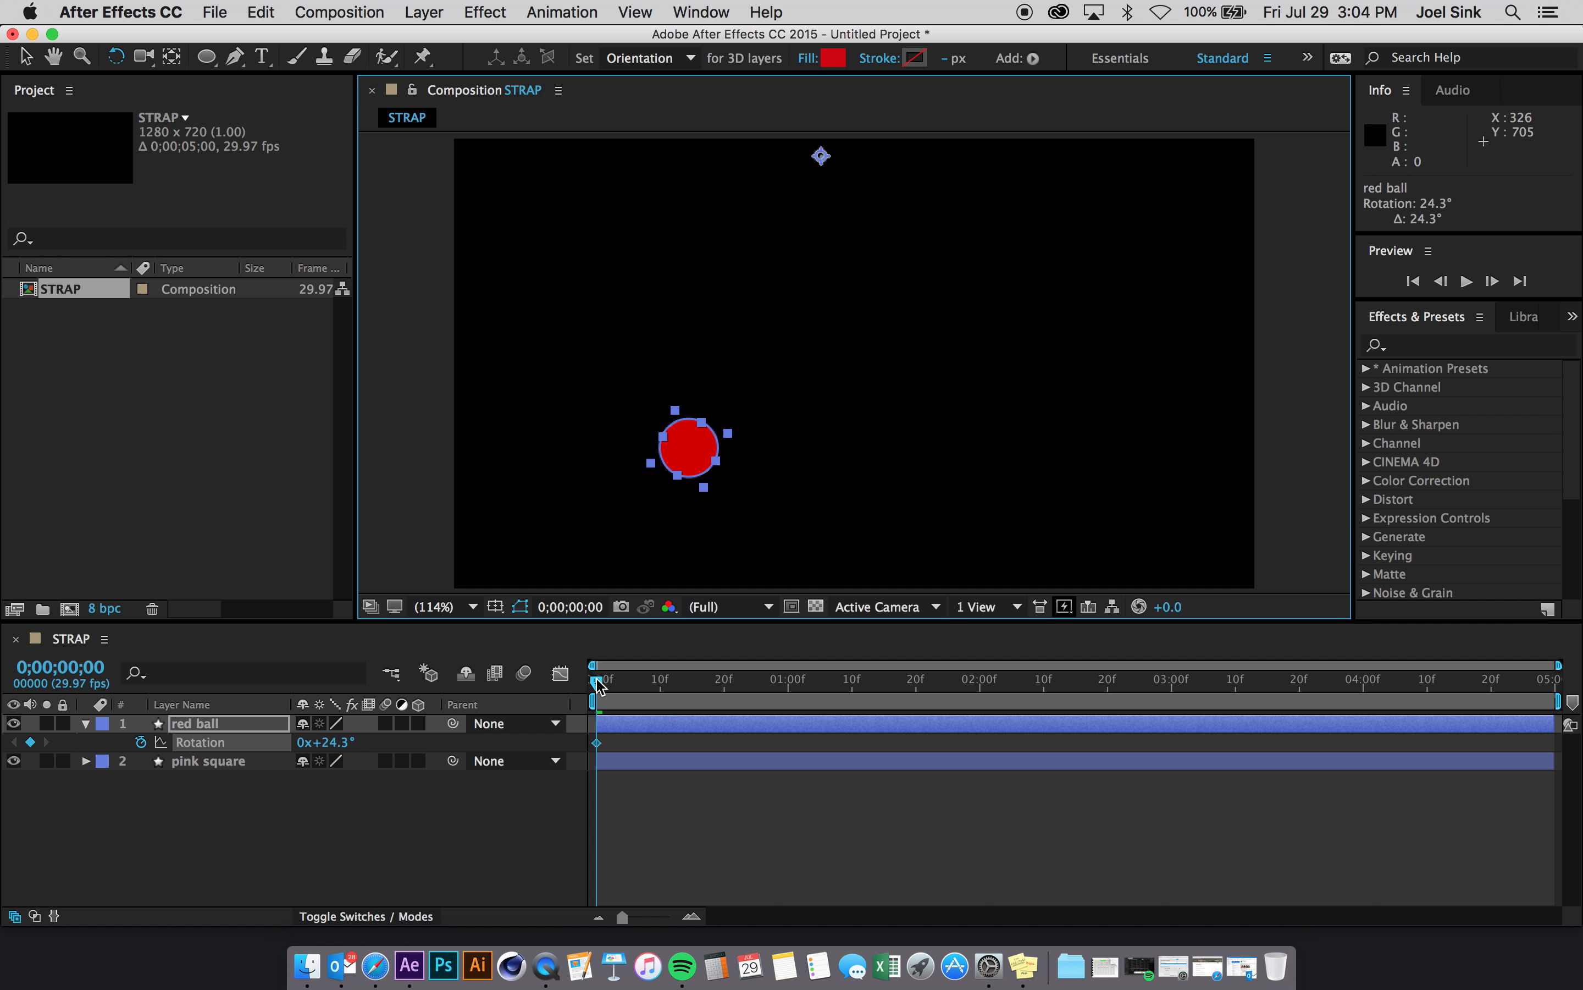
left_click_drag(599, 684, 827, 699)
left_click_drag(705, 470, 991, 505)
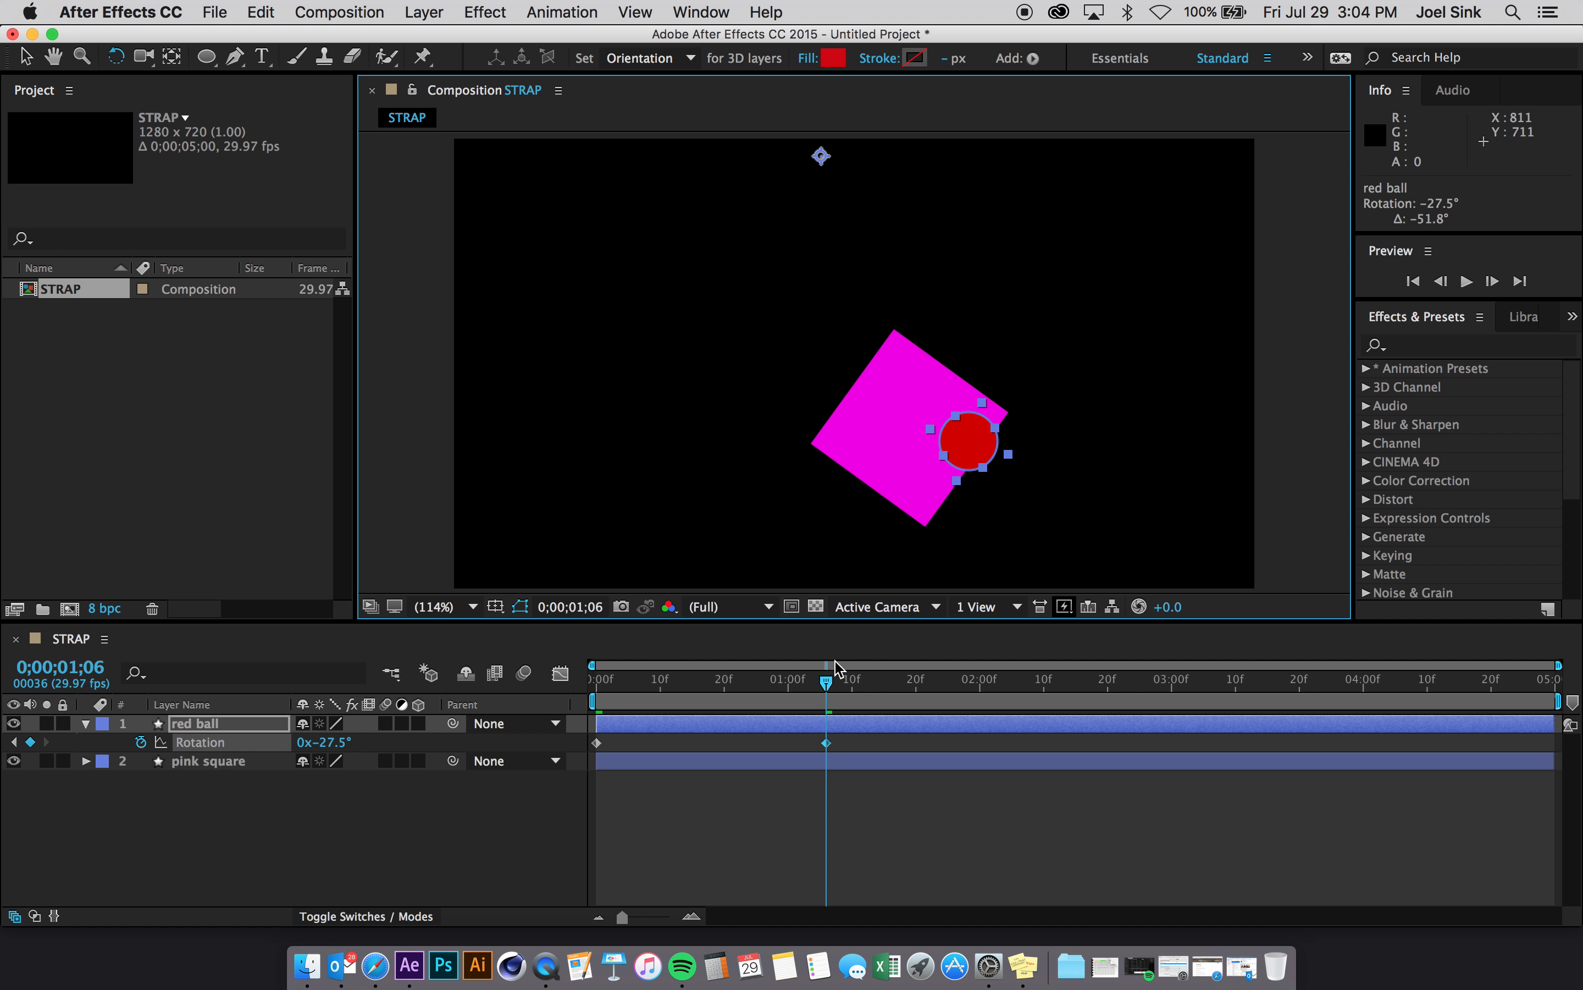
Add Rotation keyframes swinging the red ball left at 0;00;02;02 and 0;00;03;29, to about -24.5° at 0;00;02;25 and about -19.4° at 0;00;04;29.
left_click_drag(827, 686, 991, 684)
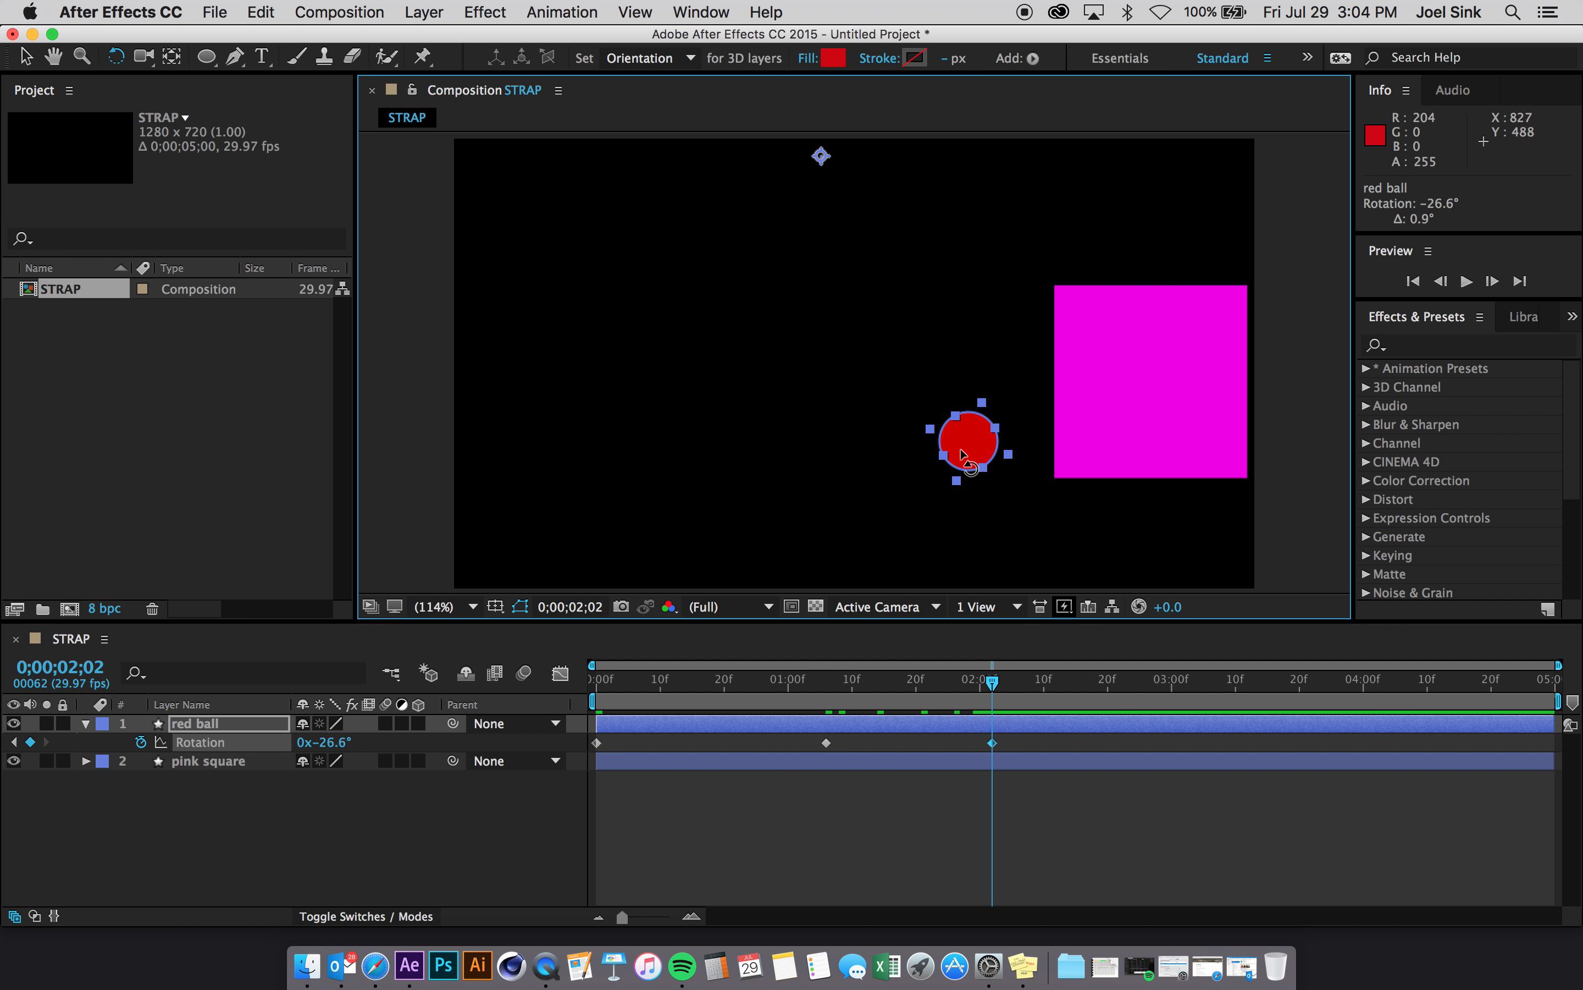
left_click_drag(978, 468, 809, 548)
left_click_drag(992, 681, 1142, 670)
left_click_drag(772, 501, 982, 498)
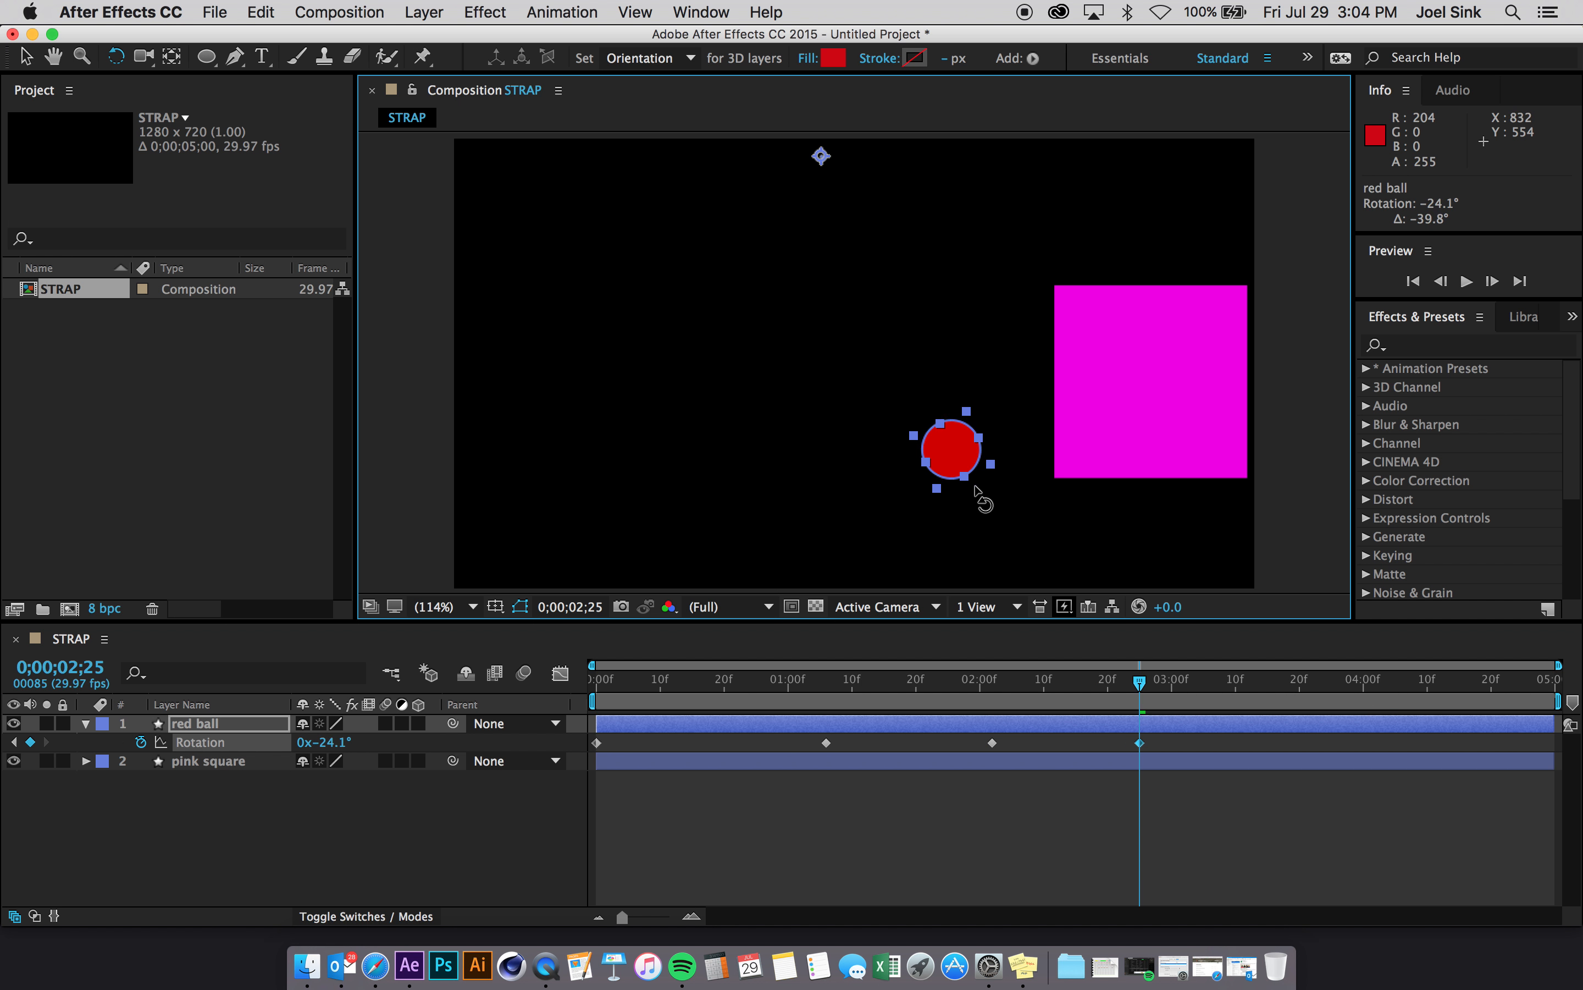
left_click_drag(1157, 686, 1358, 669)
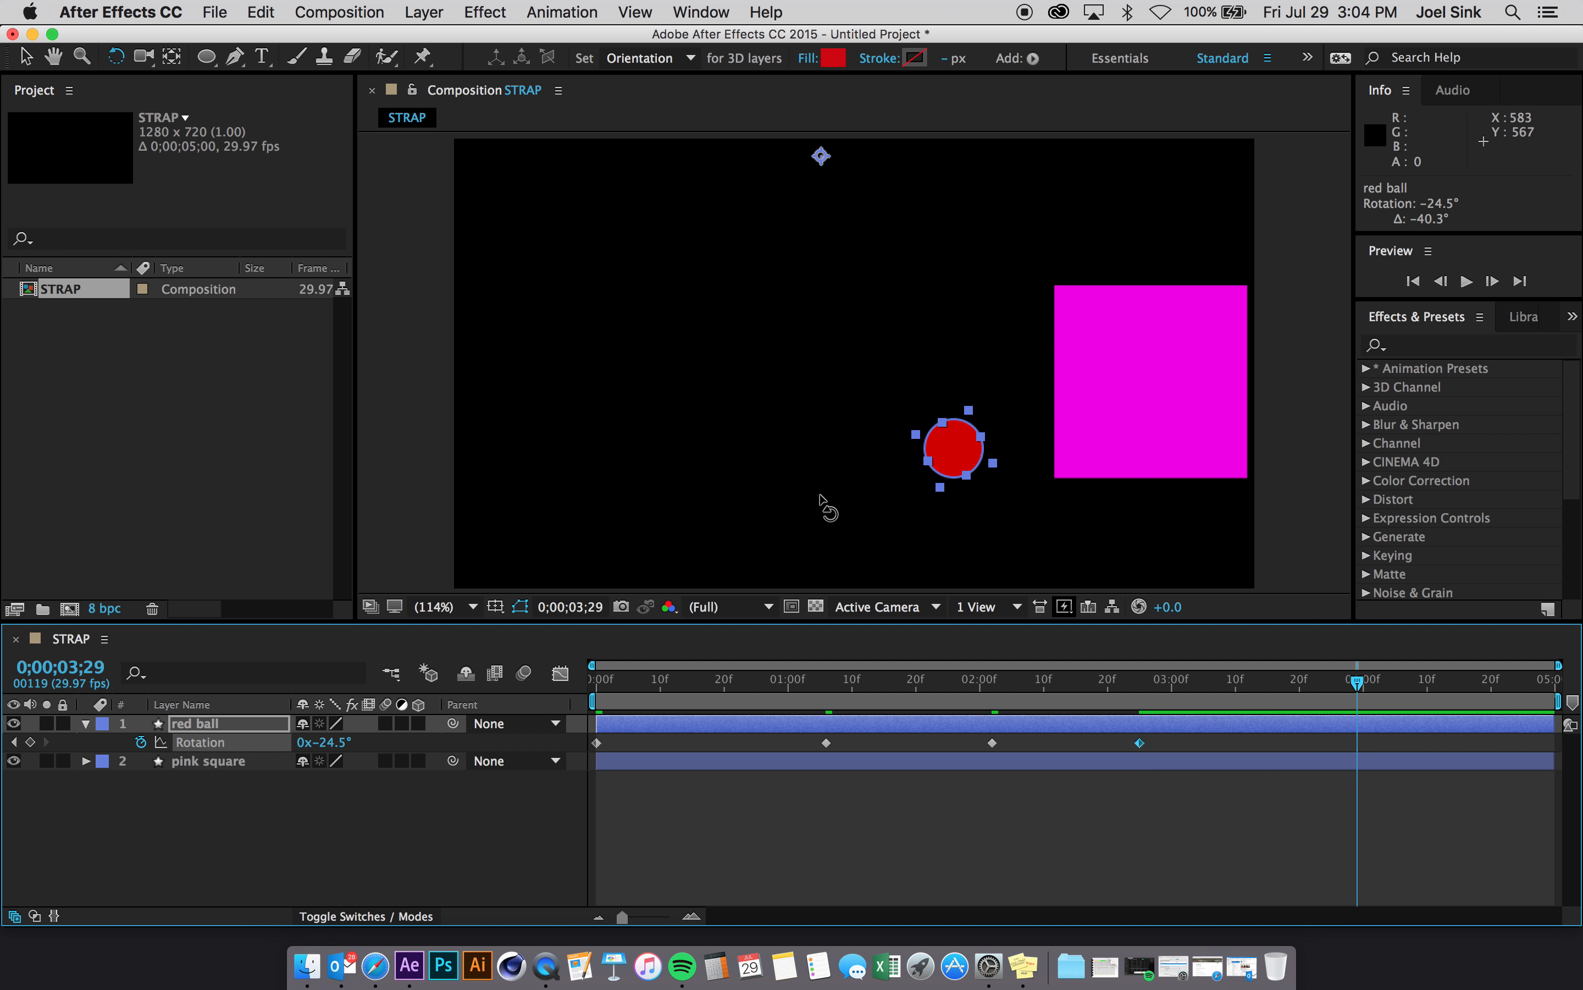
left_click_drag(965, 473, 968, 520)
Play the composition to preview the red ball's pendulum swing.
key("space")
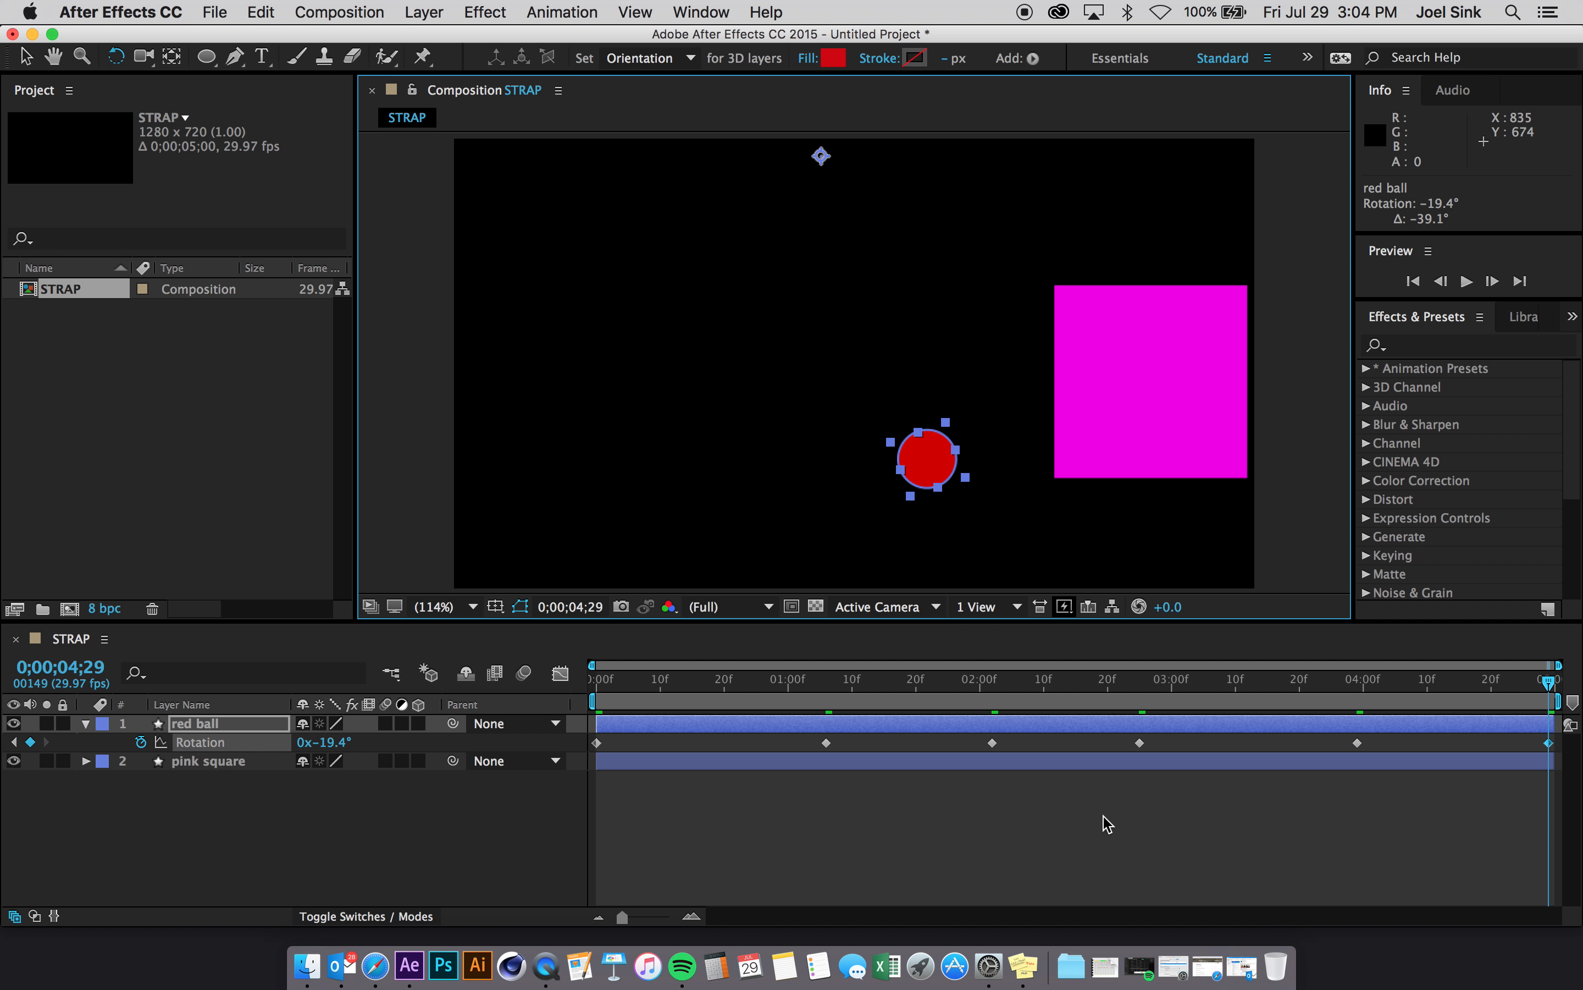
key("space")
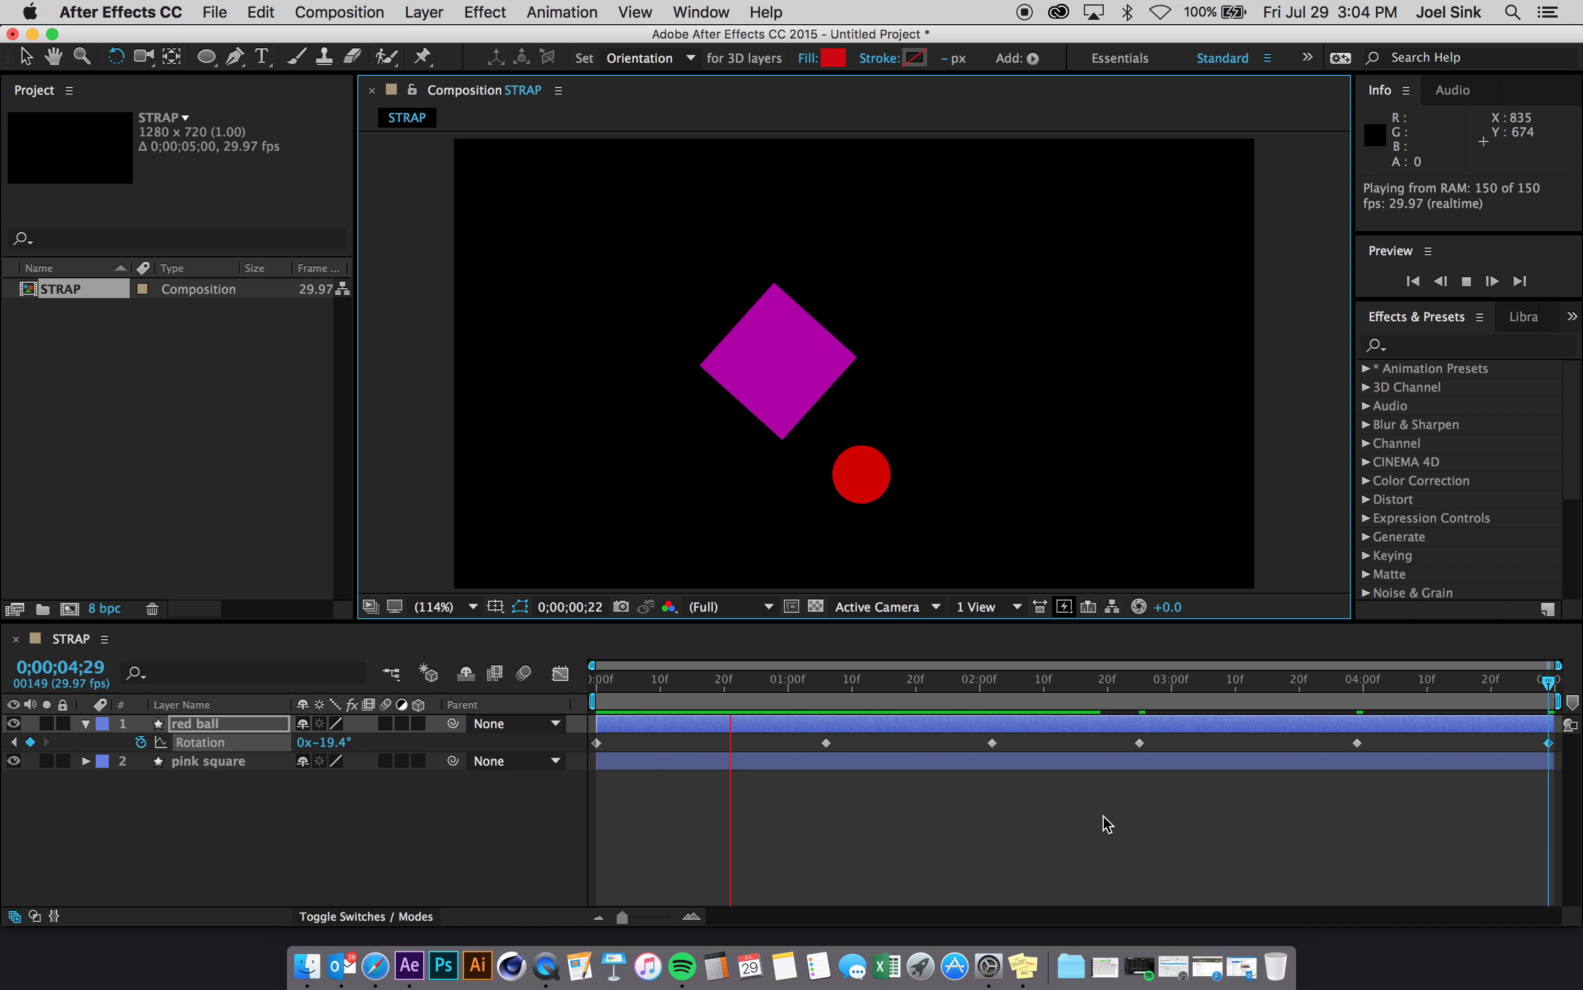